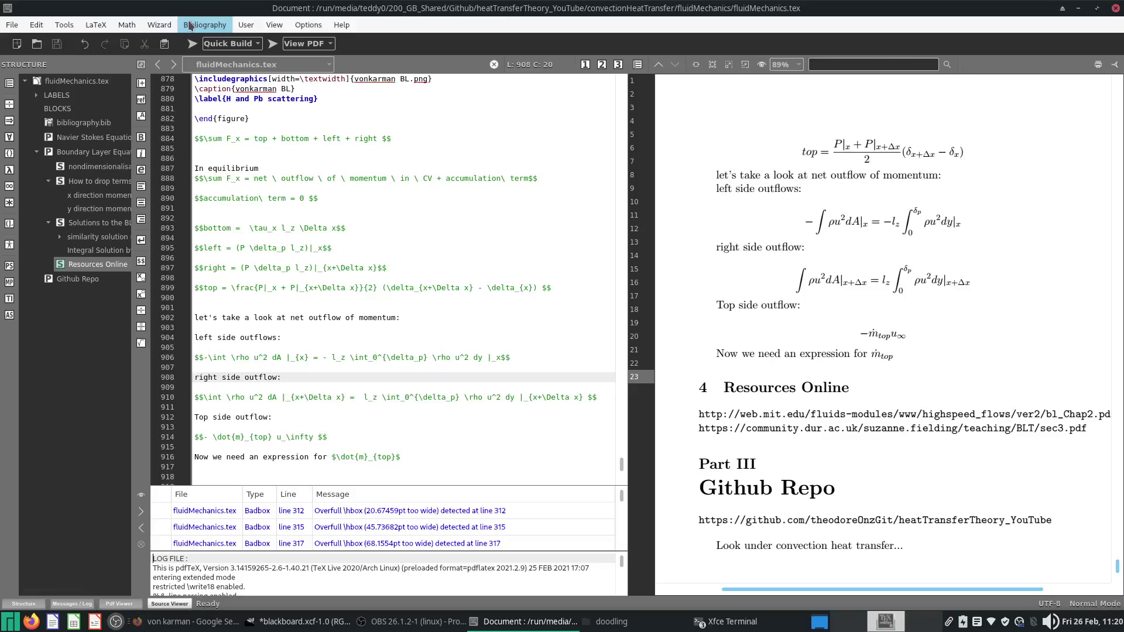
Place the cursor on the blank line after the ṁtop sentence, then bring the GIMP blackboard forward
scroll(376, 281, down, 6)
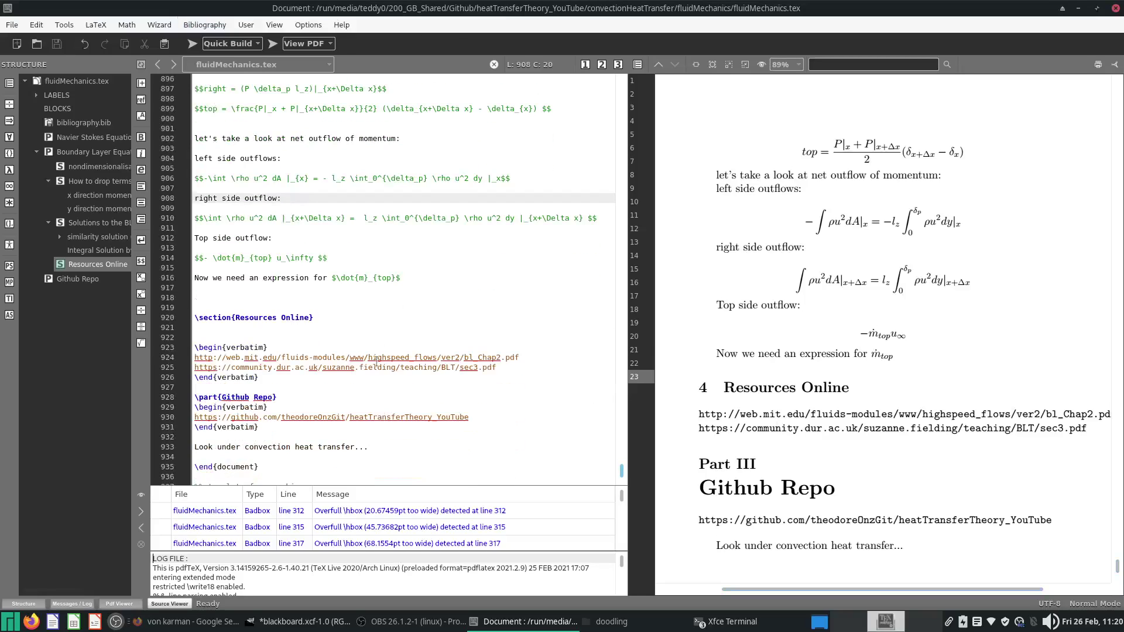
click(376, 278)
click(377, 291)
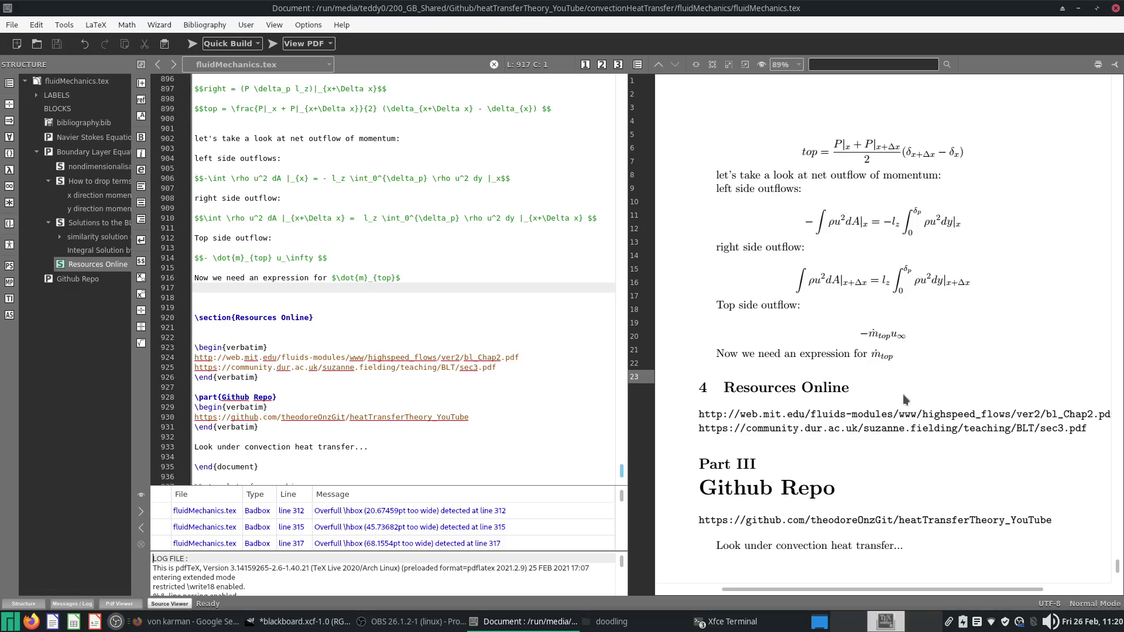
click(390, 625)
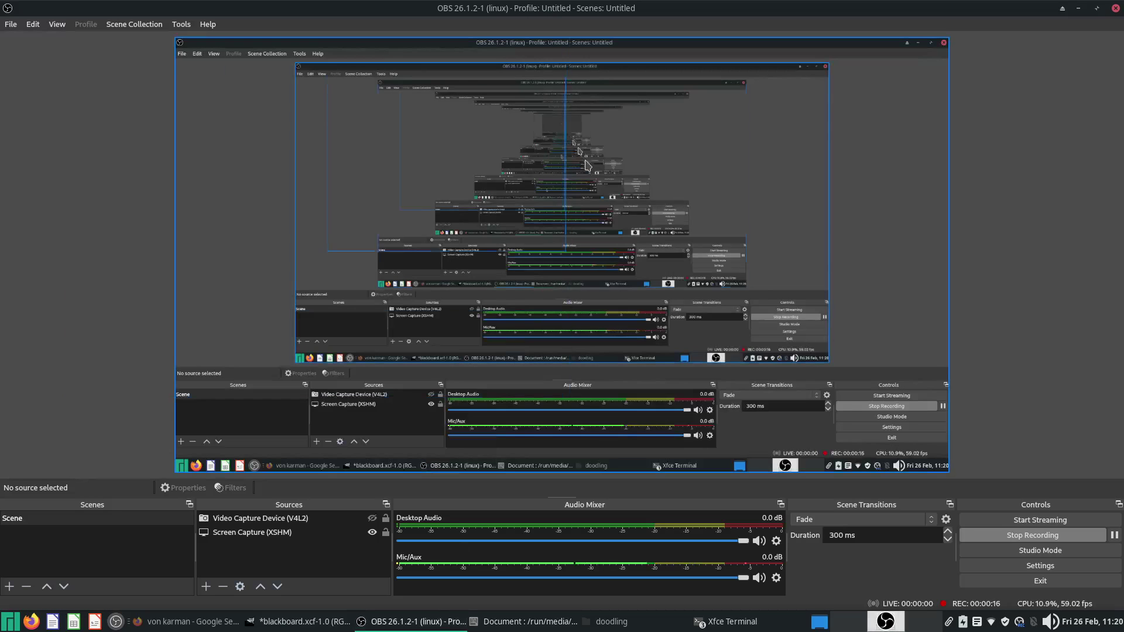
click(390, 626)
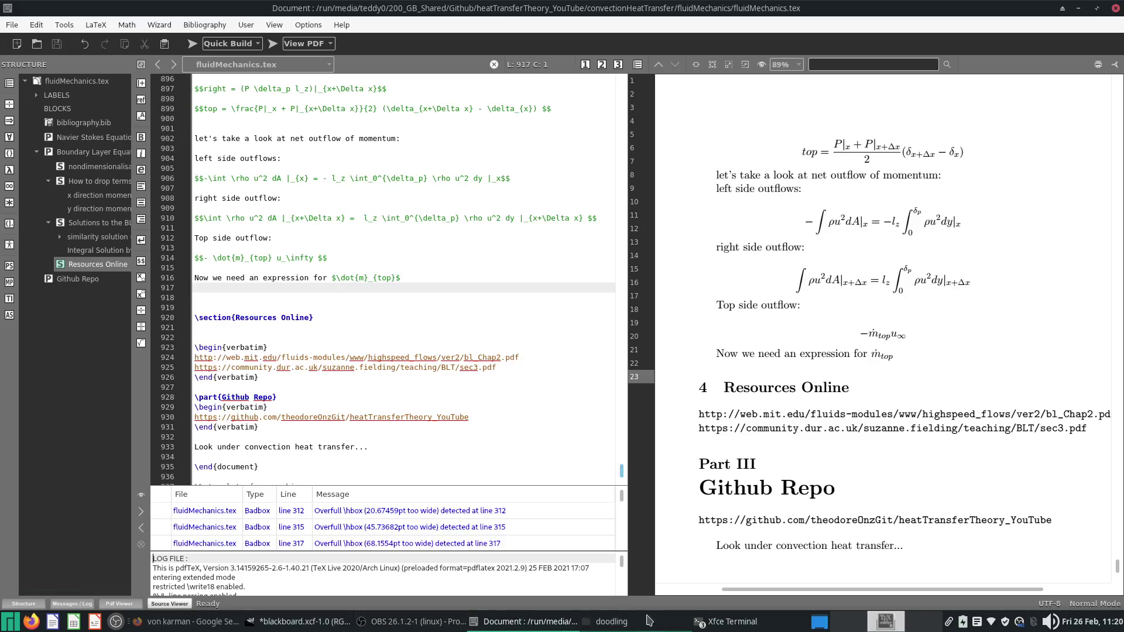
Circle the ṁtop label on the graph and write 'ṁtop +' below the sketch
click(291, 626)
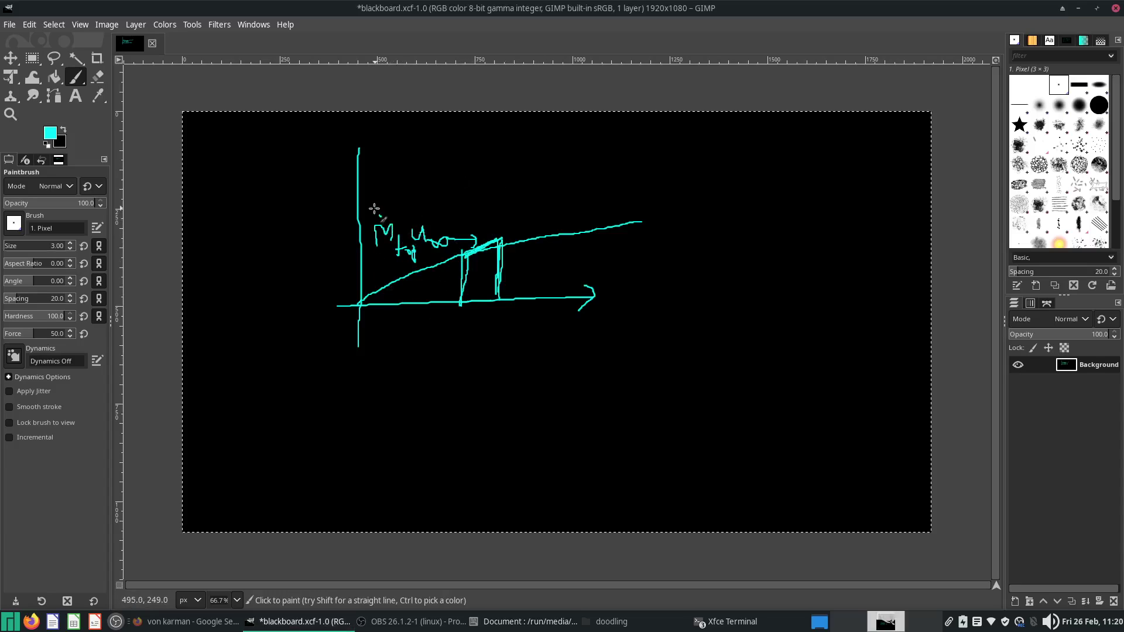
mouse_move(374, 209)
mouse_down()
mouse_move(420, 248)
mouse_move(372, 204)
mouse_up()
drag(323, 398, 320, 425)
mouse_move(326, 424)
mouse_down()
mouse_move(338, 410)
mouse_move(373, 446)
mouse_up()
click(326, 384)
mouse_move(373, 421)
mouse_down()
mouse_move(378, 429)
mouse_move(411, 412)
mouse_move(408, 425)
mouse_up()
Mark the slice under the curve and write ṁleft after the plus sign
drag(453, 283, 471, 282)
drag(463, 275, 472, 292)
drag(442, 408, 438, 420)
mouse_move(443, 419)
mouse_down()
mouse_move(478, 415)
mouse_move(481, 427)
mouse_move(542, 411)
mouse_up()
click(456, 399)
click(511, 414)
mouse_move(549, 404)
mouse_down()
mouse_move(548, 421)
mouse_move(563, 408)
mouse_move(647, 416)
mouse_up()
Add an inflow arrow on the slice and finish the balance with '= ṁright'
mouse_move(498, 280)
mouse_down()
mouse_move(520, 281)
mouse_move(515, 289)
mouse_up()
click(517, 260)
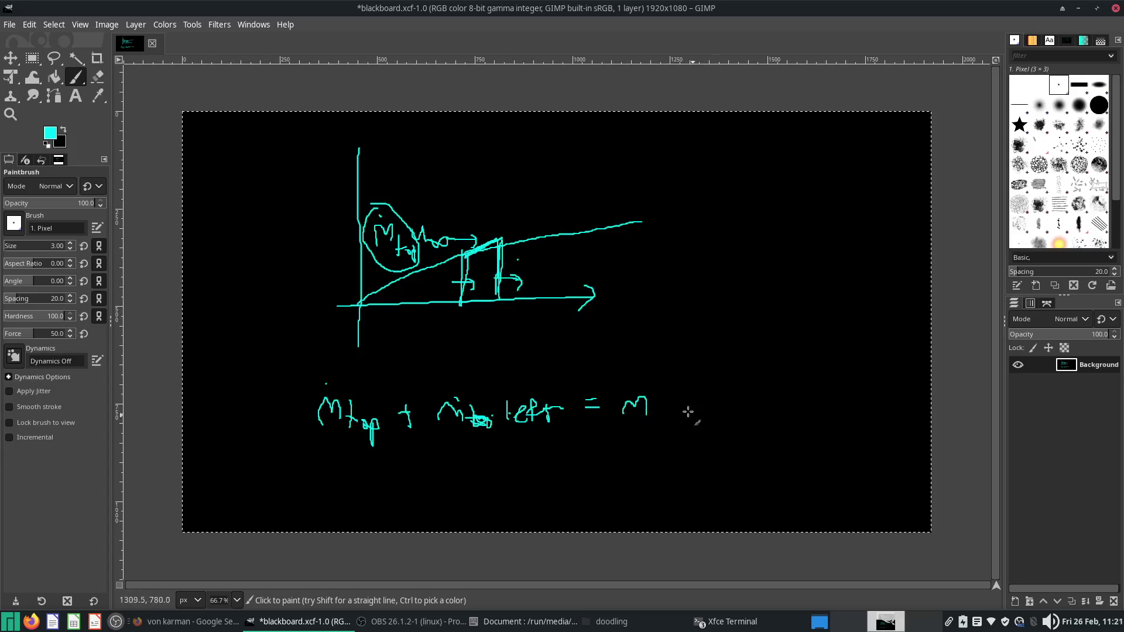
click(637, 384)
mouse_move(662, 426)
mouse_down()
mouse_move(670, 409)
mouse_move(686, 442)
mouse_move(676, 434)
mouse_up()
mouse_move(691, 392)
mouse_down()
mouse_move(695, 416)
mouse_move(710, 419)
mouse_up()
drag(707, 380, 710, 407)
drag(702, 400, 724, 394)
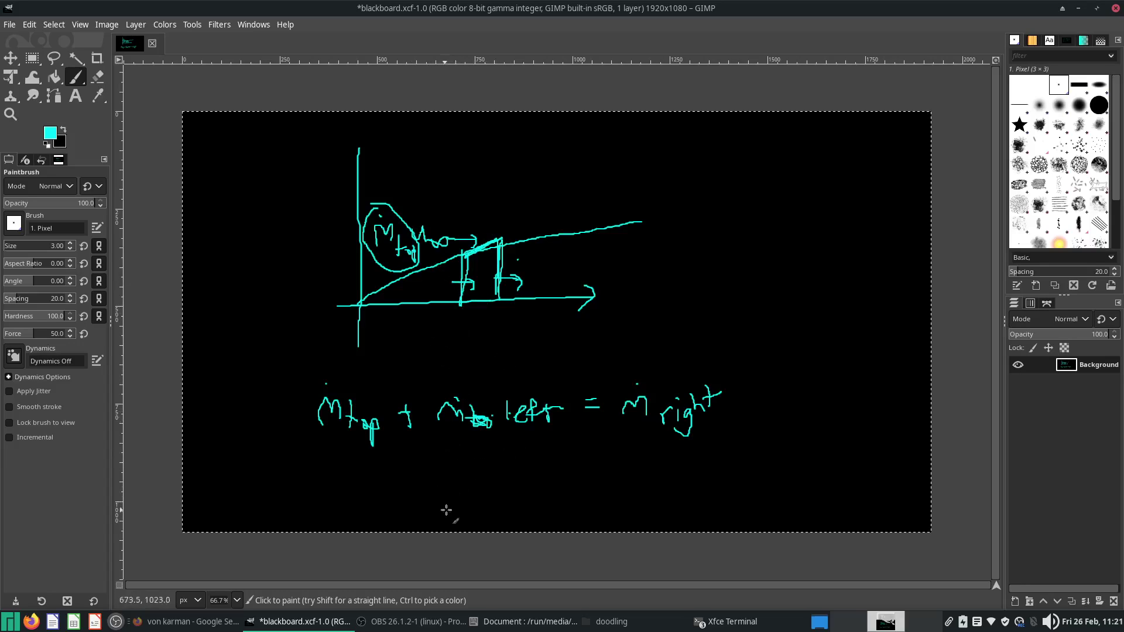
Begin the integral ∫dṁ beneath the balance equation
drag(455, 499, 476, 451)
mouse_move(483, 491)
mouse_down()
mouse_move(494, 485)
mouse_move(481, 483)
mouse_up()
click(483, 462)
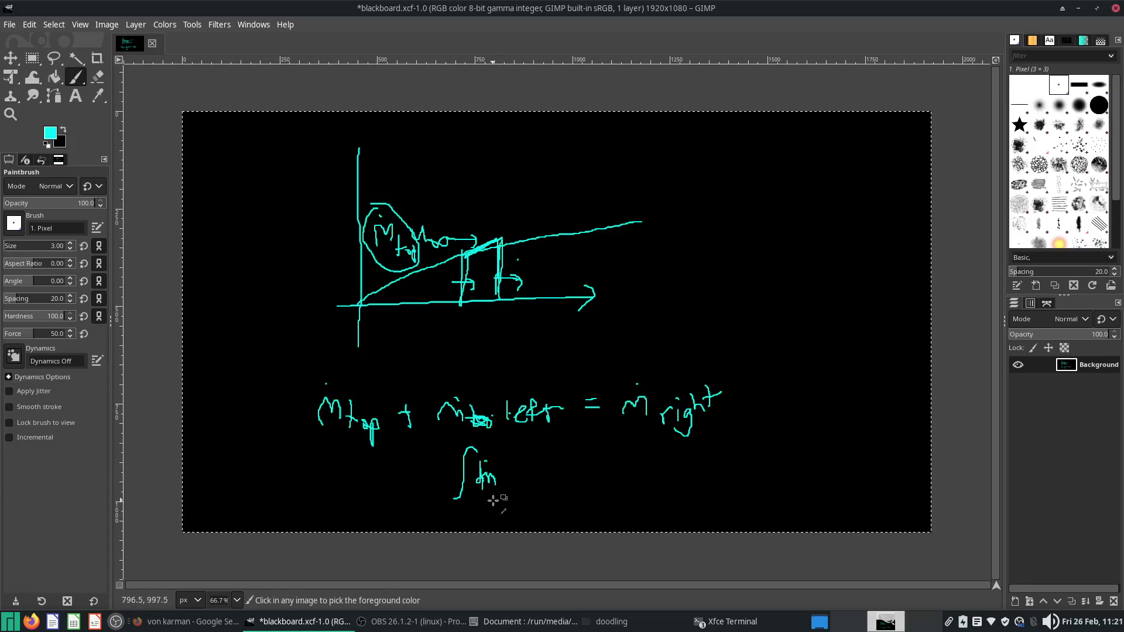
Redraw dṁ beside the integral and write dṁ = ρdV̇ at the top right
key(ctrl+z)
key(ctrl+z)
key(ctrl+z)
drag(492, 476, 521, 484)
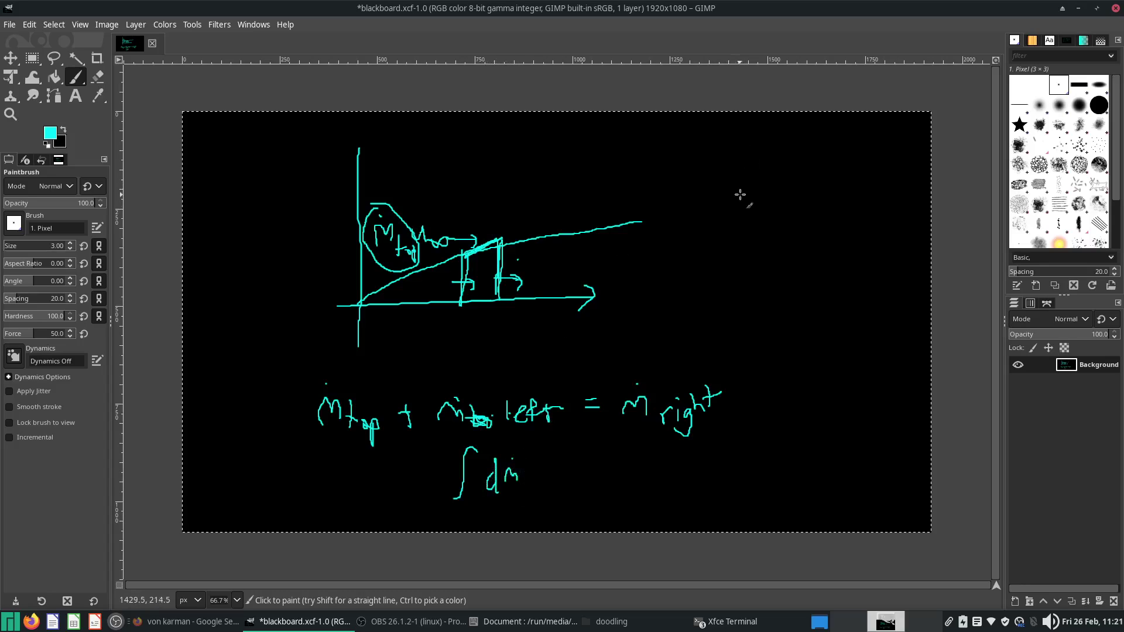
mouse_move(736, 189)
mouse_down()
mouse_move(738, 204)
mouse_move(763, 197)
mouse_up()
drag(725, 247, 737, 245)
mouse_move(725, 252)
mouse_down()
mouse_move(751, 272)
mouse_move(752, 257)
mouse_move(776, 242)
mouse_move(785, 255)
mouse_move(804, 228)
mouse_up()
click(795, 223)
Continue the column with = ρu|x dA and start the next line with = ρu
drag(730, 304, 743, 304)
mouse_move(737, 315)
mouse_down()
mouse_move(781, 307)
mouse_move(794, 336)
mouse_move(808, 338)
mouse_up()
mouse_move(834, 299)
mouse_down()
mouse_move(832, 307)
mouse_move(838, 286)
mouse_move(845, 302)
mouse_up()
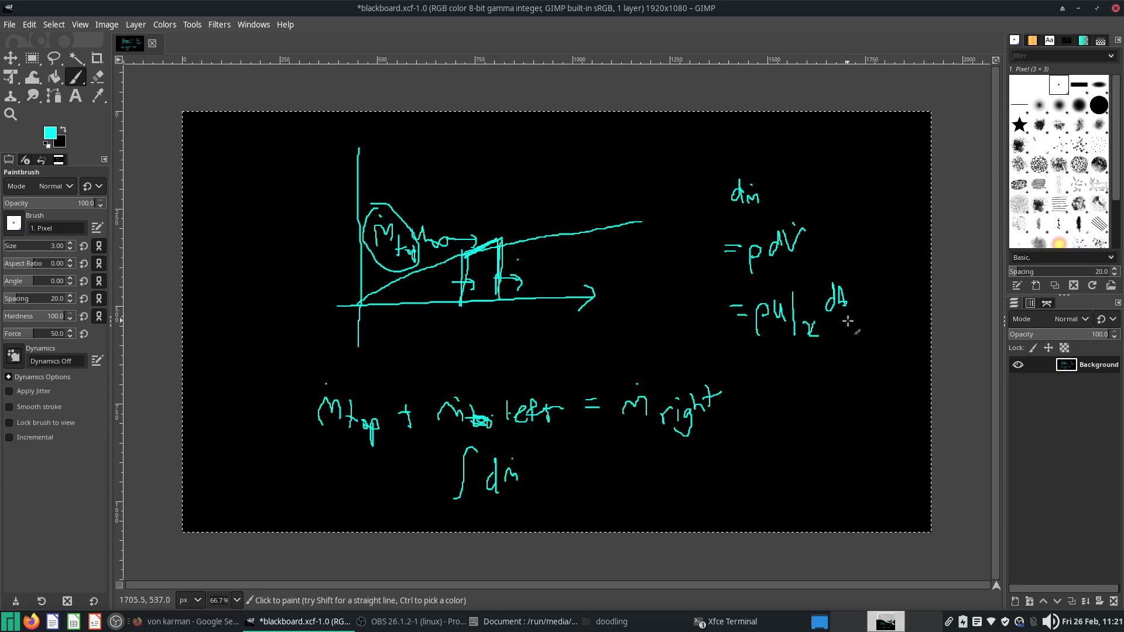
drag(733, 366, 746, 365)
mouse_move(733, 374)
mouse_down()
mouse_move(767, 351)
mouse_move(780, 358)
mouse_up()
key(ctrl+z)
mouse_move(762, 395)
mouse_down()
mouse_move(764, 375)
mouse_move(787, 365)
mouse_move(788, 380)
mouse_up()
Mark the boundary-layer thickness δ and the slice depth lz on the sketch
mouse_move(441, 265)
mouse_down()
mouse_move(439, 309)
mouse_move(446, 292)
mouse_move(432, 293)
mouse_up()
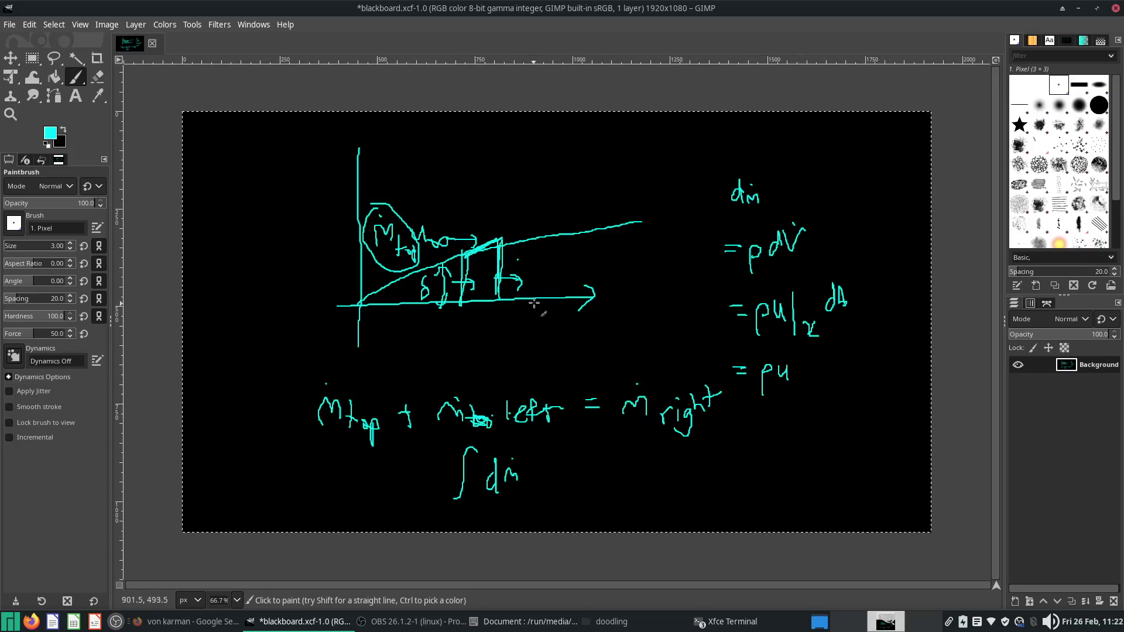
mouse_move(466, 301)
mouse_down()
mouse_move(454, 332)
mouse_move(475, 300)
mouse_up()
mouse_move(471, 350)
mouse_down()
mouse_move(472, 322)
mouse_move(497, 344)
mouse_up()
Complete the last line as = ρu|x lz dy, undoing and redrawing botched strokes
mouse_move(807, 352)
mouse_down()
mouse_move(795, 377)
mouse_move(803, 366)
mouse_move(761, 382)
mouse_up()
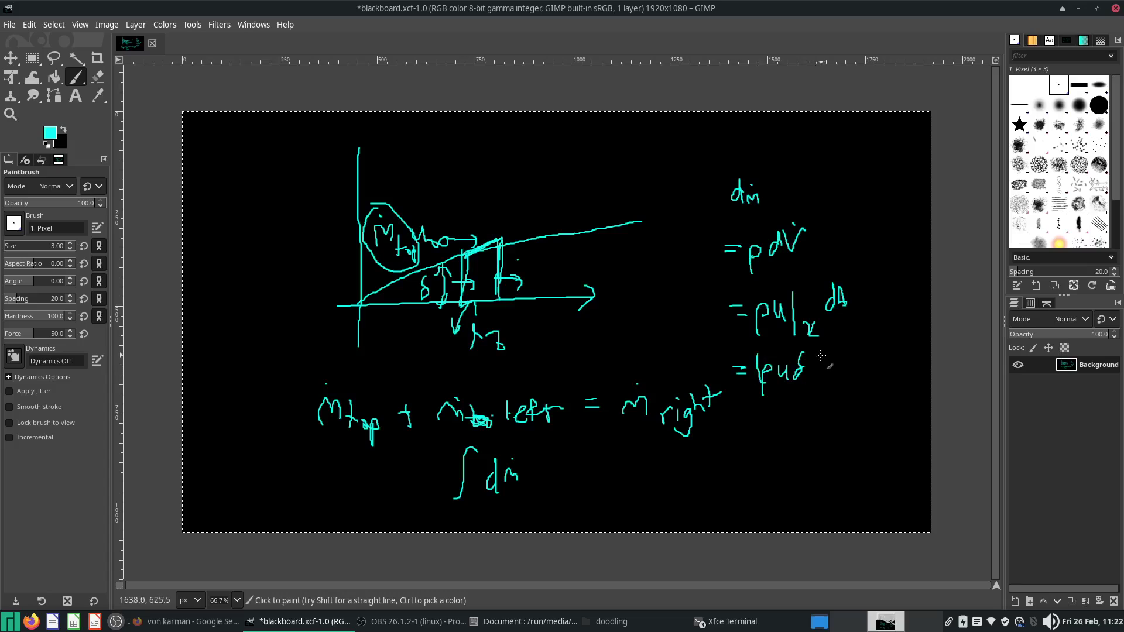
mouse_move(817, 356)
mouse_down()
mouse_move(816, 378)
mouse_move(830, 389)
mouse_move(858, 390)
mouse_up()
key(ctrl+z)
key(ctrl+z)
key(ctrl+z)
key(ctrl+z)
key(ctrl+z)
key(ctrl+z)
mouse_move(810, 354)
mouse_down()
mouse_move(795, 377)
mouse_move(805, 366)
mouse_move(828, 387)
mouse_up()
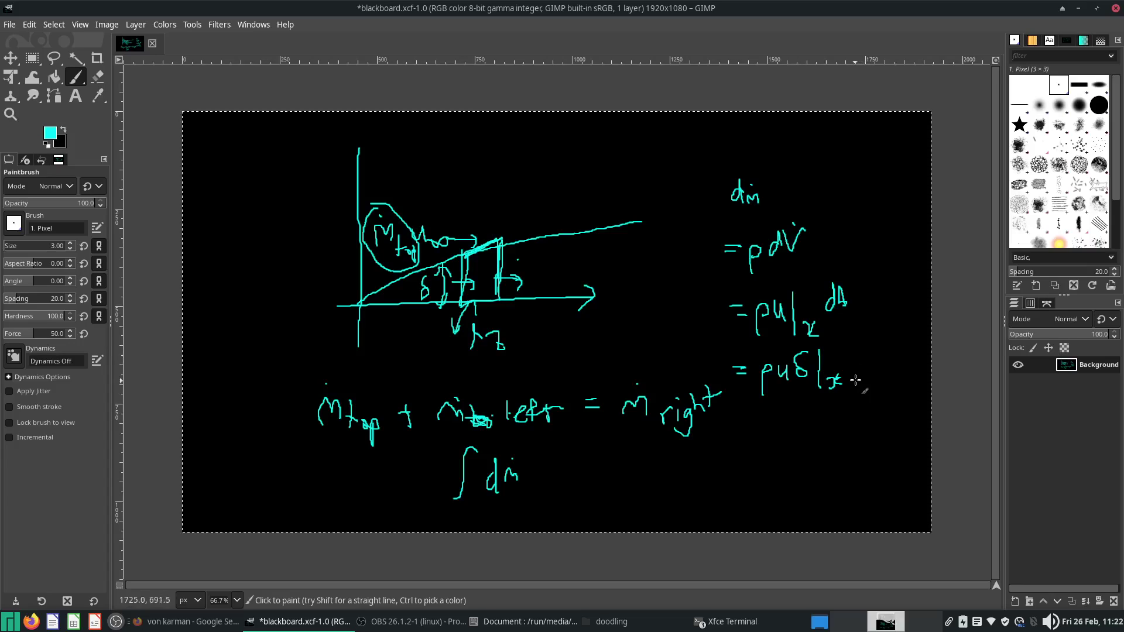
drag(859, 350, 887, 370)
drag(799, 366, 806, 364)
mouse_move(802, 359)
mouse_down()
mouse_move(804, 382)
mouse_move(827, 381)
mouse_up()
key(ctrl+z)
key(ctrl+z)
key(ctrl+z)
key(ctrl+z)
key(ctrl+z)
key(ctrl+z)
key(ctrl+z)
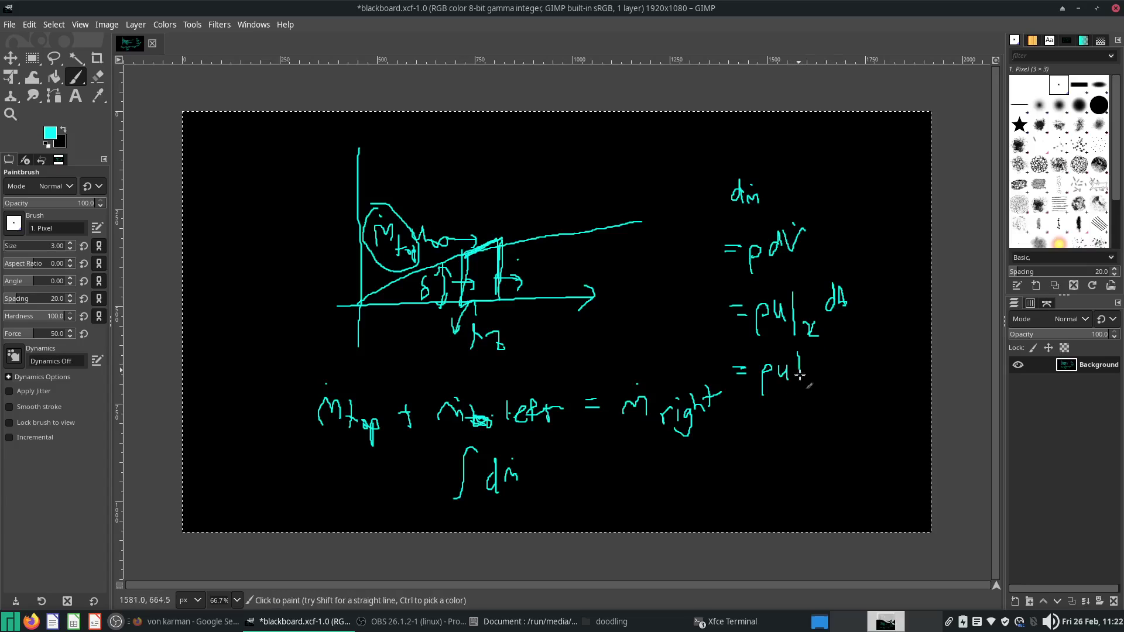
mouse_move(805, 375)
mouse_down()
mouse_move(819, 389)
mouse_move(843, 384)
mouse_move(834, 383)
mouse_up()
drag(842, 367, 856, 377)
mouse_move(878, 366)
mouse_down()
mouse_move(872, 375)
mouse_move(881, 346)
mouse_move(887, 396)
mouse_up()
key(ctrl+z)
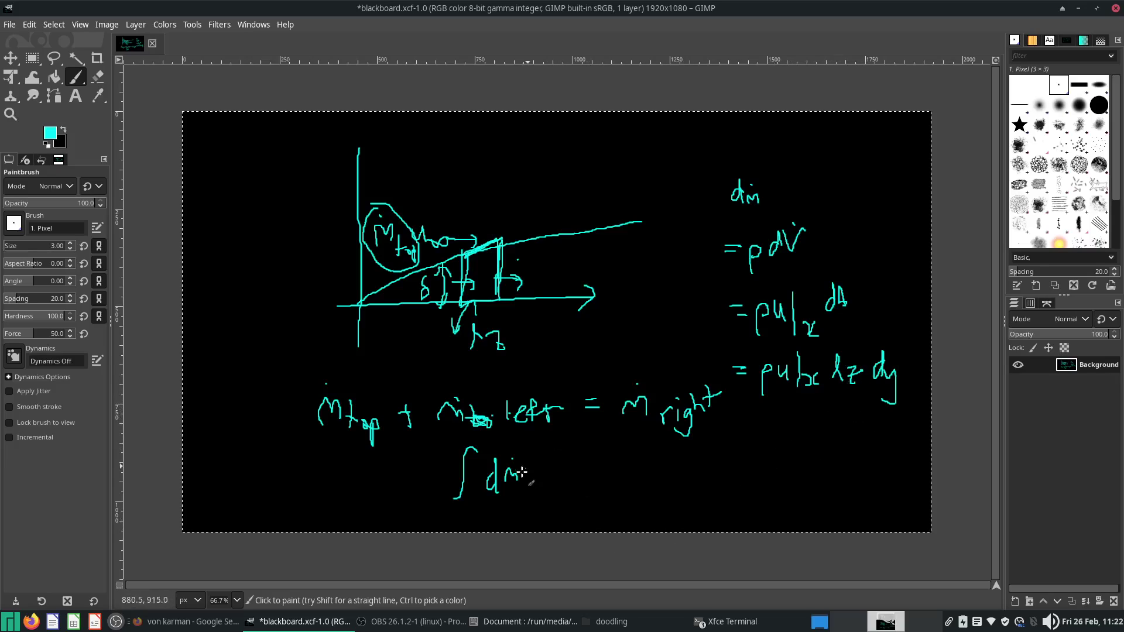
Write = lz∫ρu|x dy after ∫dṁ and underline the result
mouse_move(541, 477)
mouse_down()
mouse_move(562, 471)
mouse_move(562, 483)
mouse_move(606, 451)
mouse_move(570, 491)
mouse_move(575, 471)
mouse_move(585, 487)
mouse_move(703, 484)
mouse_up()
key(ctrl)
mouse_move(694, 476)
mouse_down()
mouse_move(705, 492)
mouse_move(729, 454)
mouse_move(741, 495)
mouse_up()
click(642, 366)
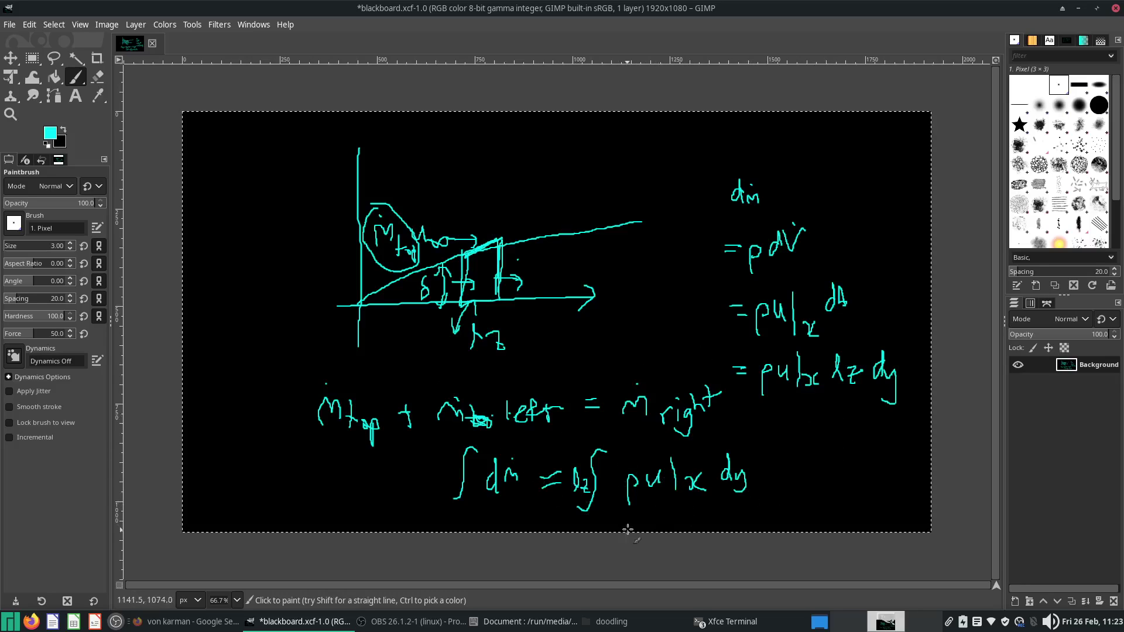
drag(557, 502, 751, 504)
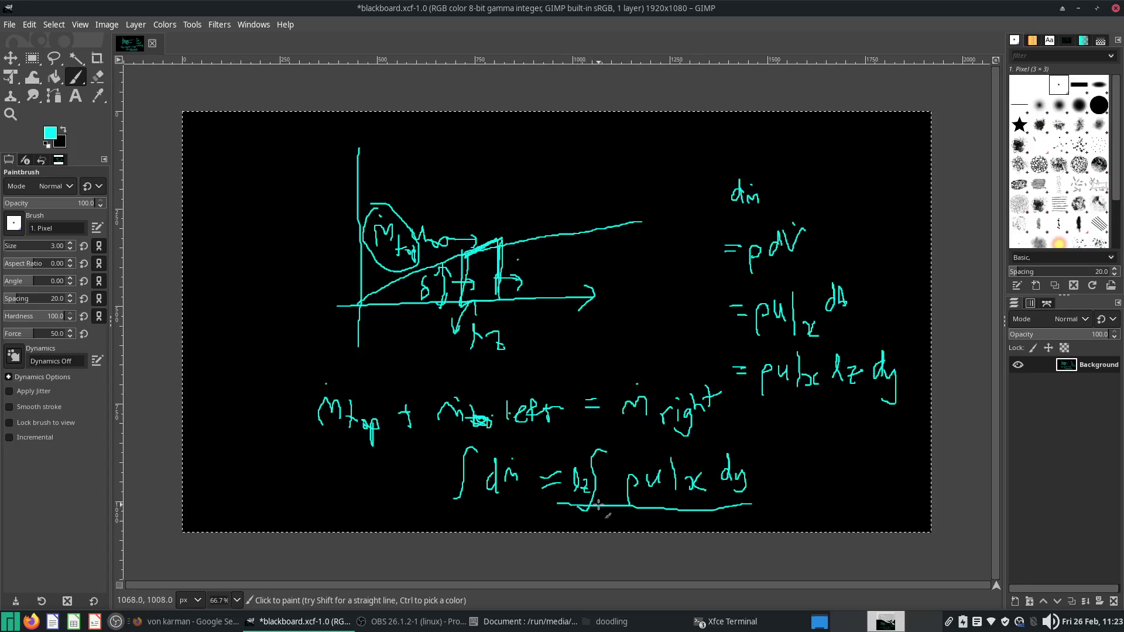
Add integral limits 0 and δ|x, draw a second slice, and label δ|x+Δx above
drag(599, 505, 596, 508)
drag(613, 432, 613, 449)
mouse_move(624, 428)
mouse_down()
mouse_move(624, 457)
mouse_move(645, 460)
mouse_move(632, 460)
mouse_up()
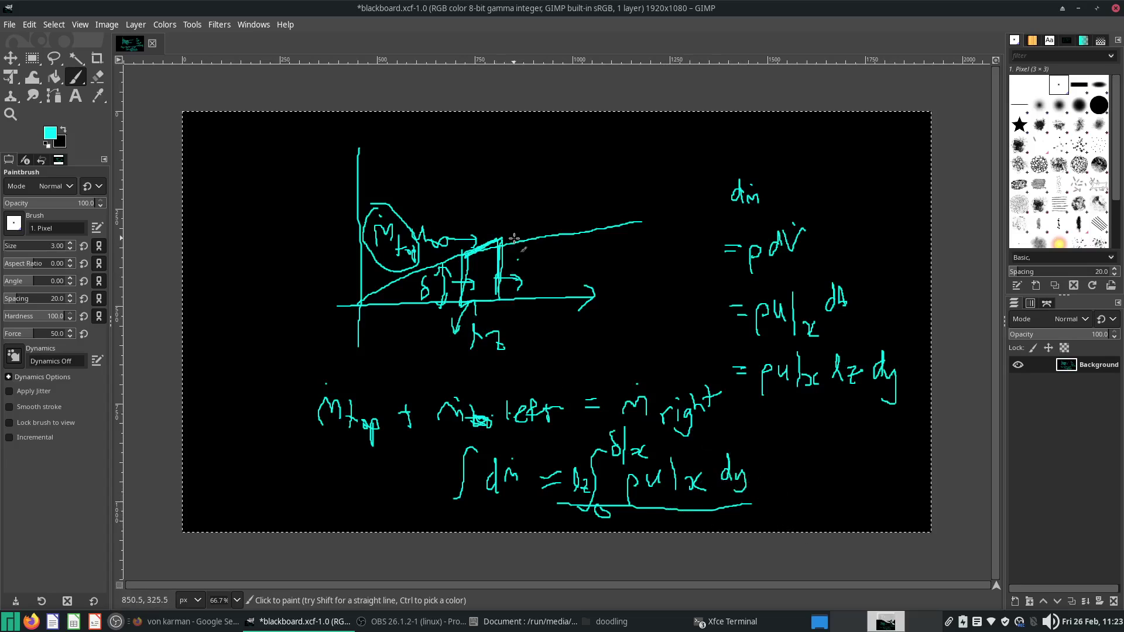
drag(515, 237, 504, 304)
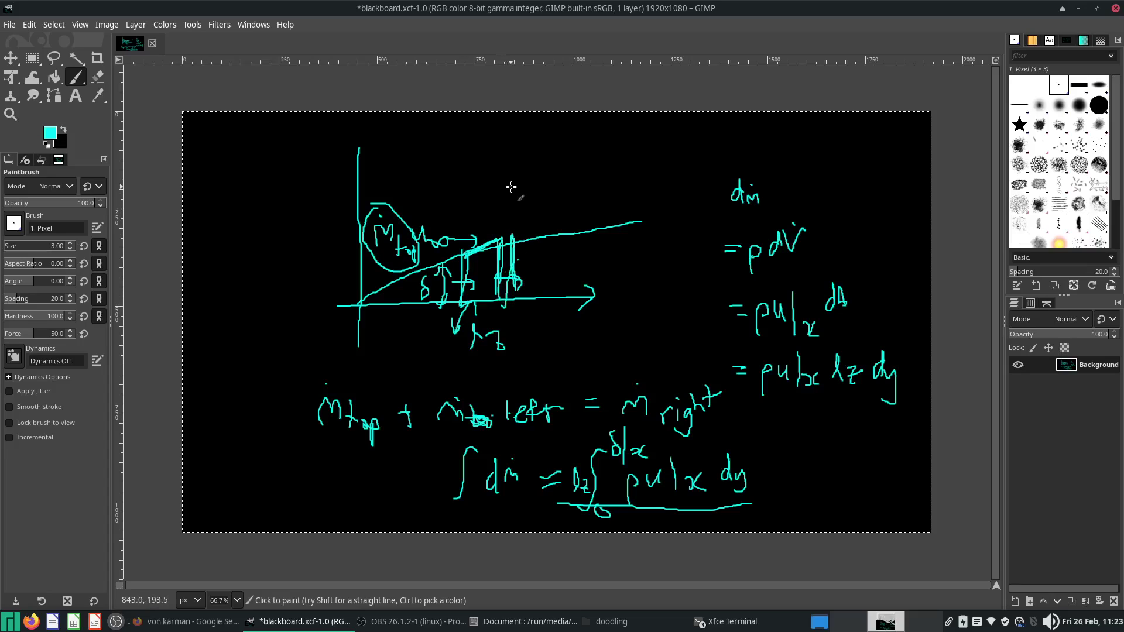
mouse_move(516, 175)
mouse_down()
mouse_move(511, 187)
mouse_move(526, 202)
mouse_move(555, 206)
mouse_move(536, 207)
mouse_move(626, 205)
mouse_move(613, 205)
mouse_up()
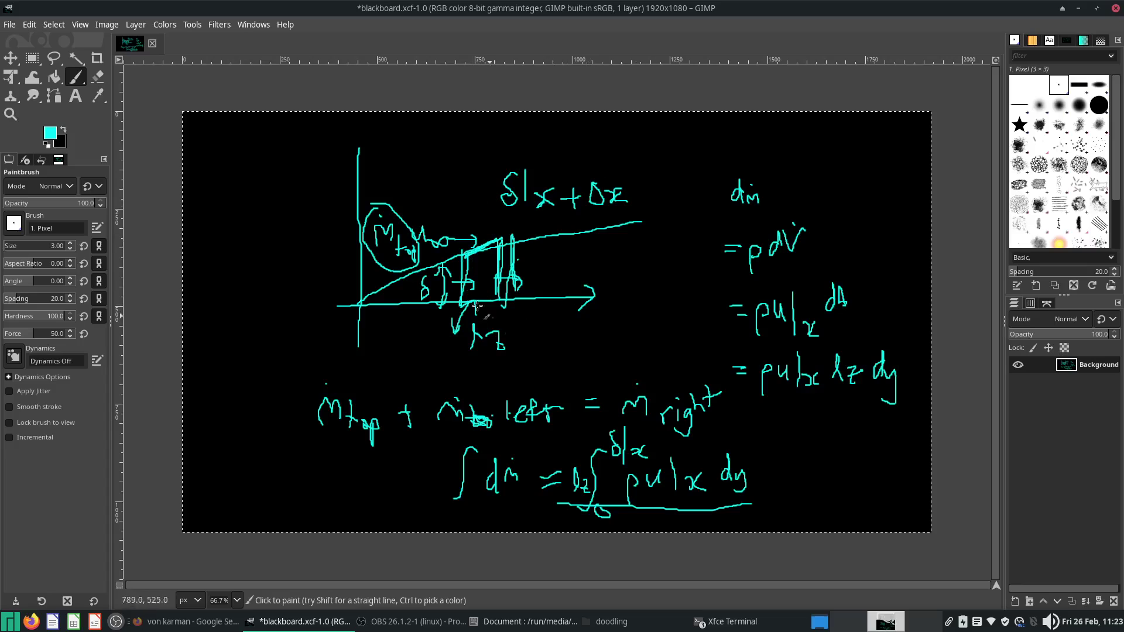
Type the display equation $$\dot{m}_{top} = \dot{m}_{right} - \dot{m}_{left}$$ and compile
click(541, 622)
click(464, 299)
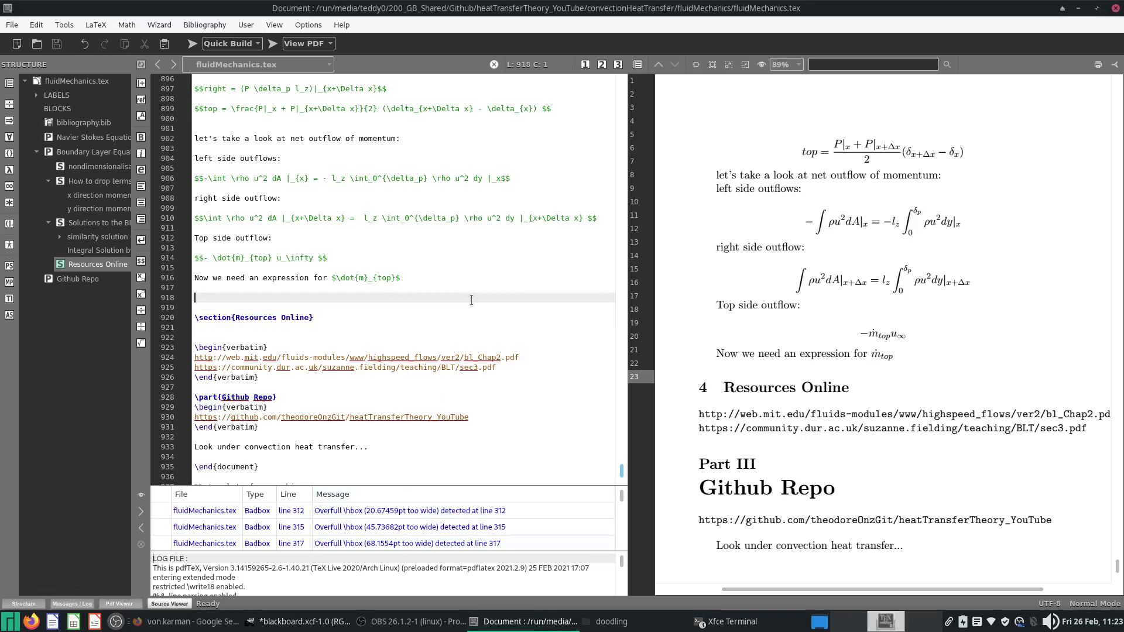
text($$$$)
key(F1)
text(\dot)
key(Return)
text(m}_$$)
key(Down)
key(Up)
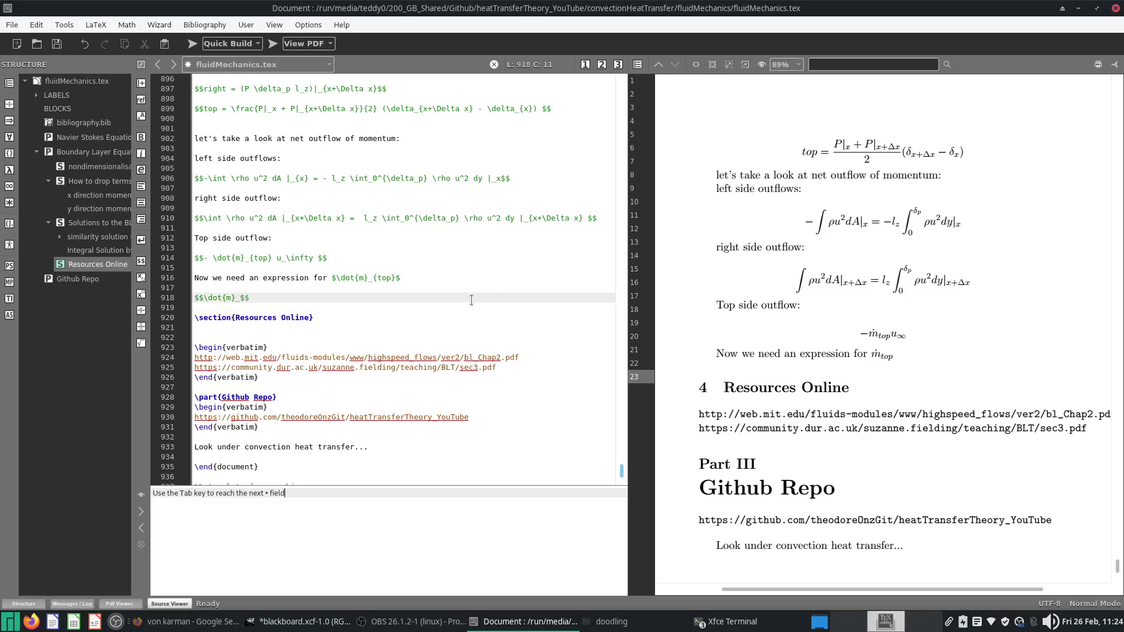
text(_{top} =)
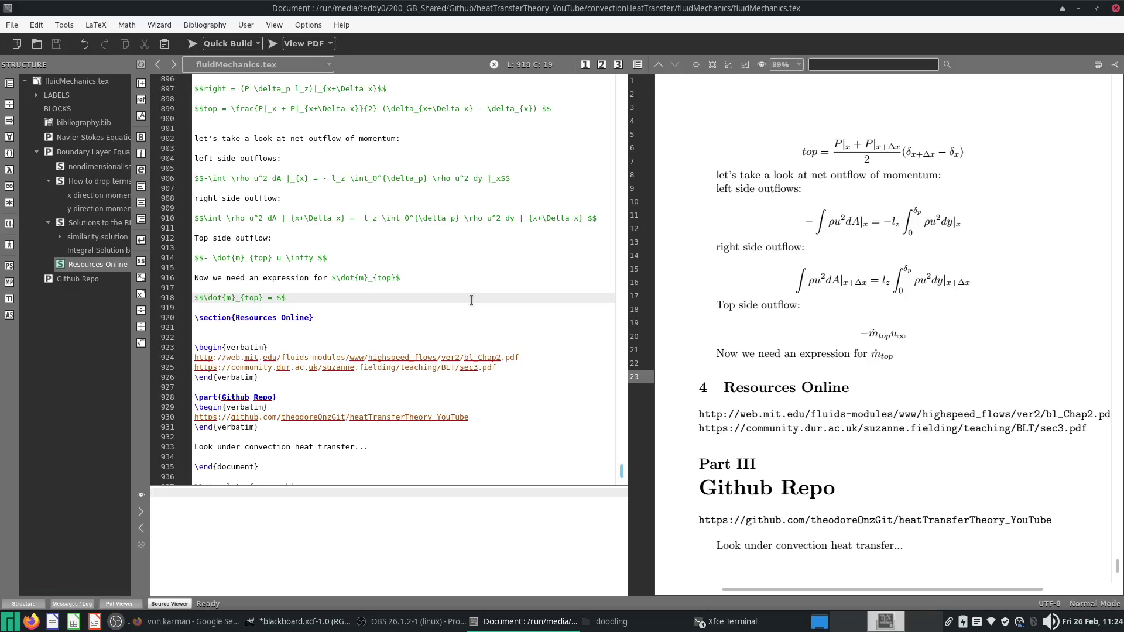
text(\dot{m})
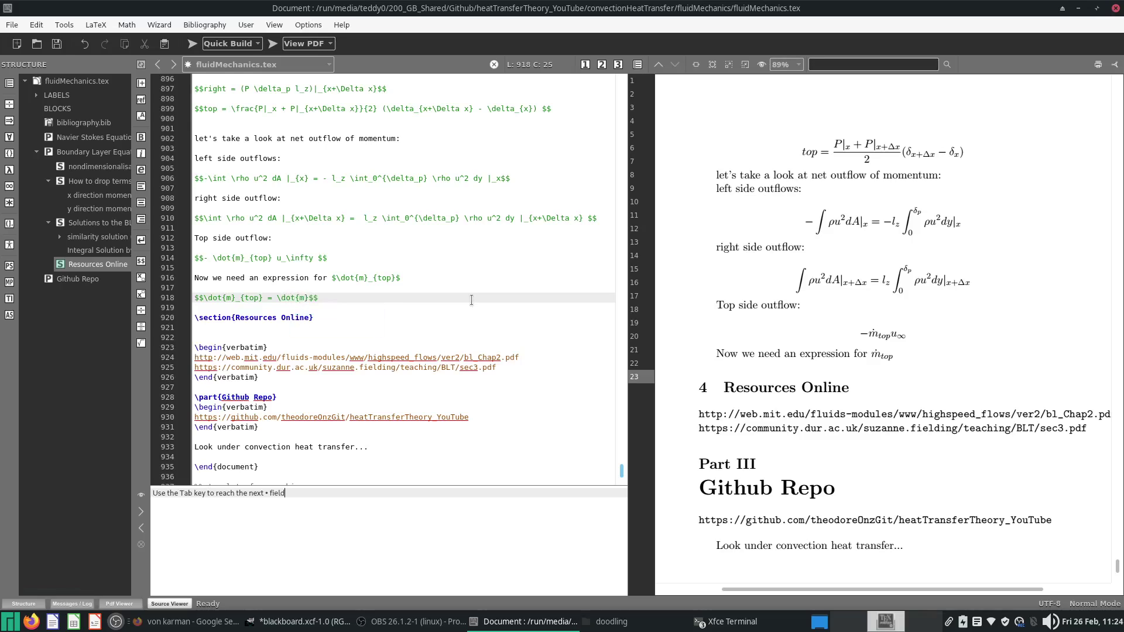
text(_{right} - \dot{m}_{left)
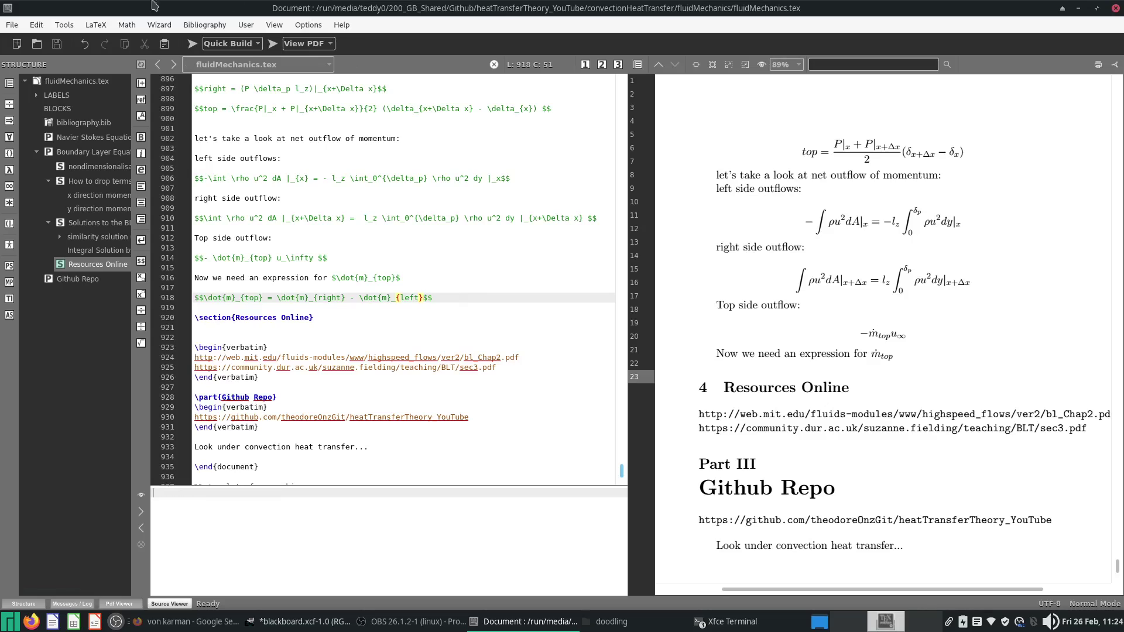
click(192, 43)
Paste a second copy of the ṁtop equation, add a blank line, and rebuild with F5
triple_click(366, 299)
click(432, 316)
key(Home)
key(Return)
key(Return)
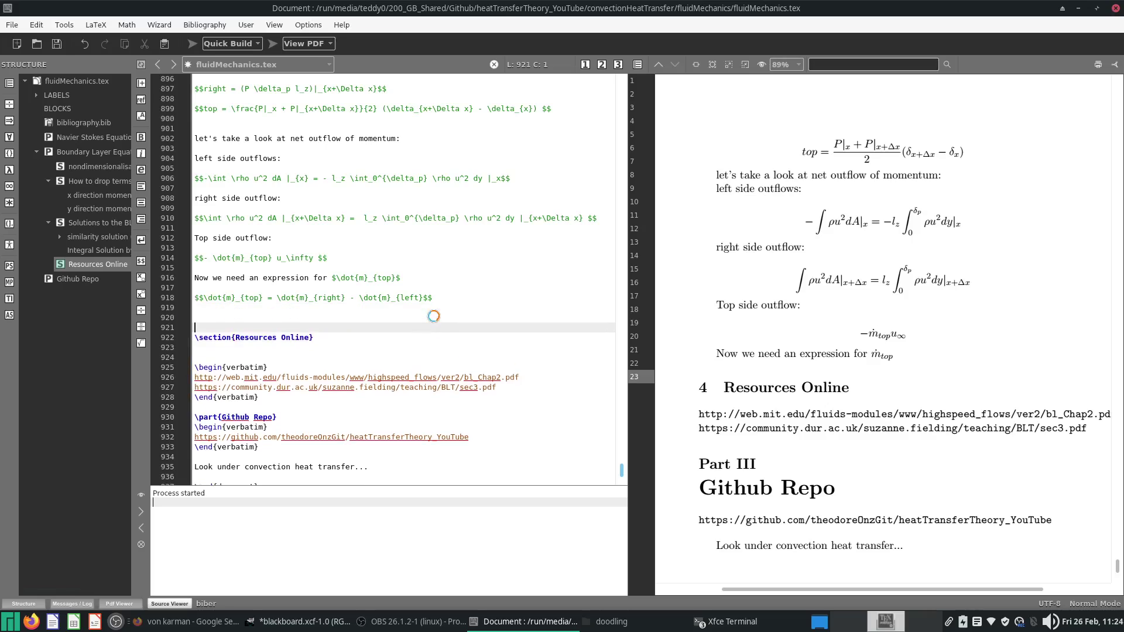
key(Up)
key(Up)
key(ctrl+v)
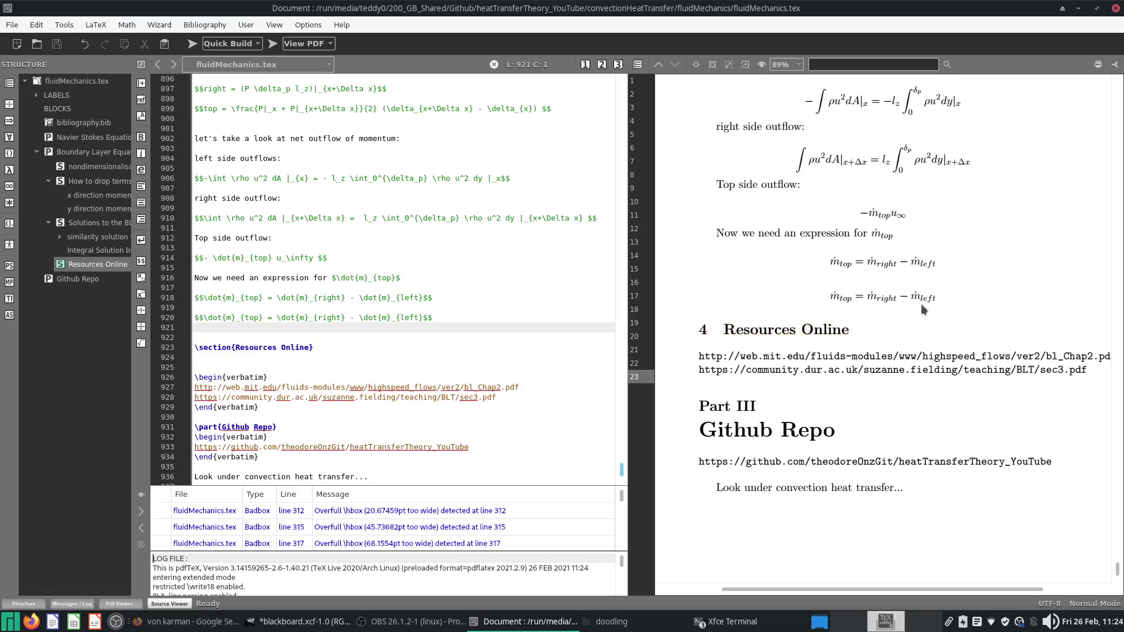
scroll(882, 225, up, 5)
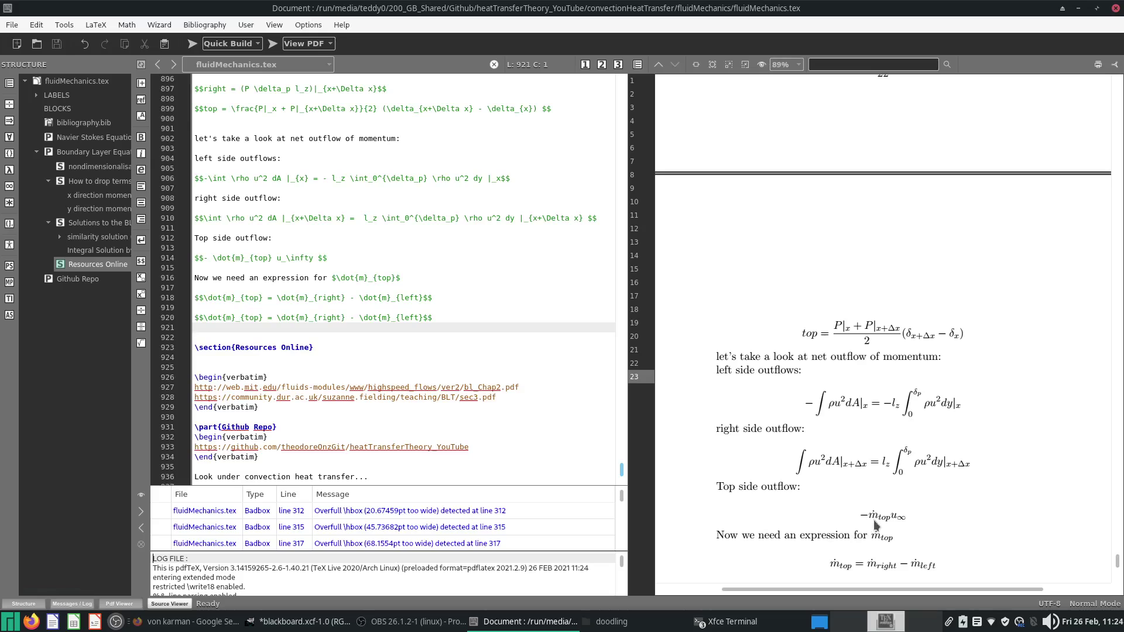
scroll(917, 429, up, 5)
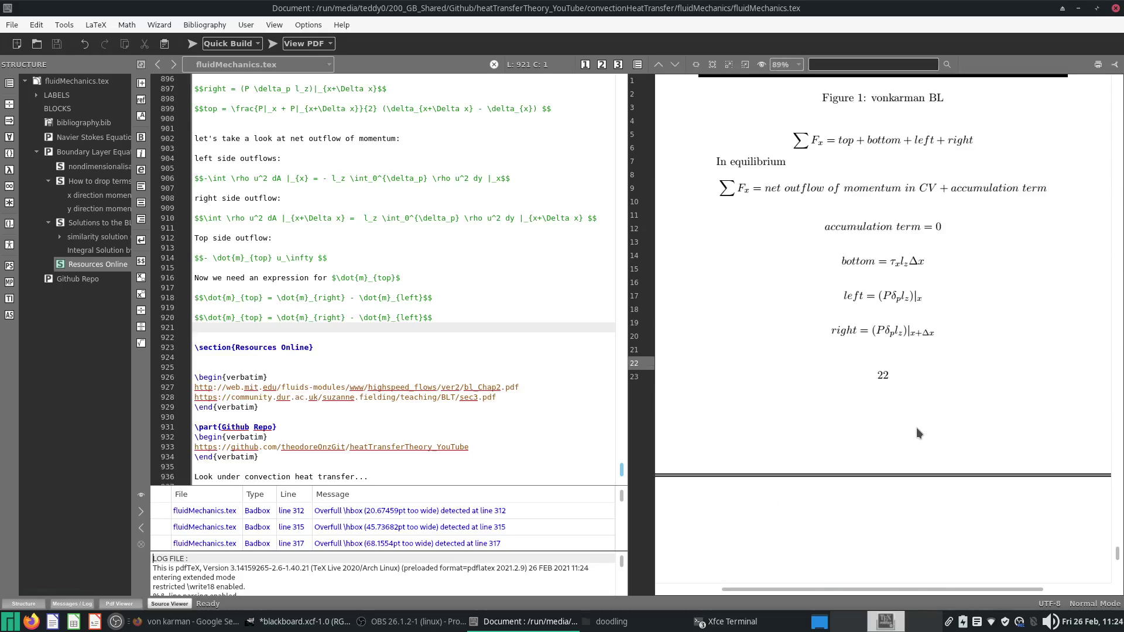
scroll(916, 428, up, 3)
scroll(915, 428, down, 10)
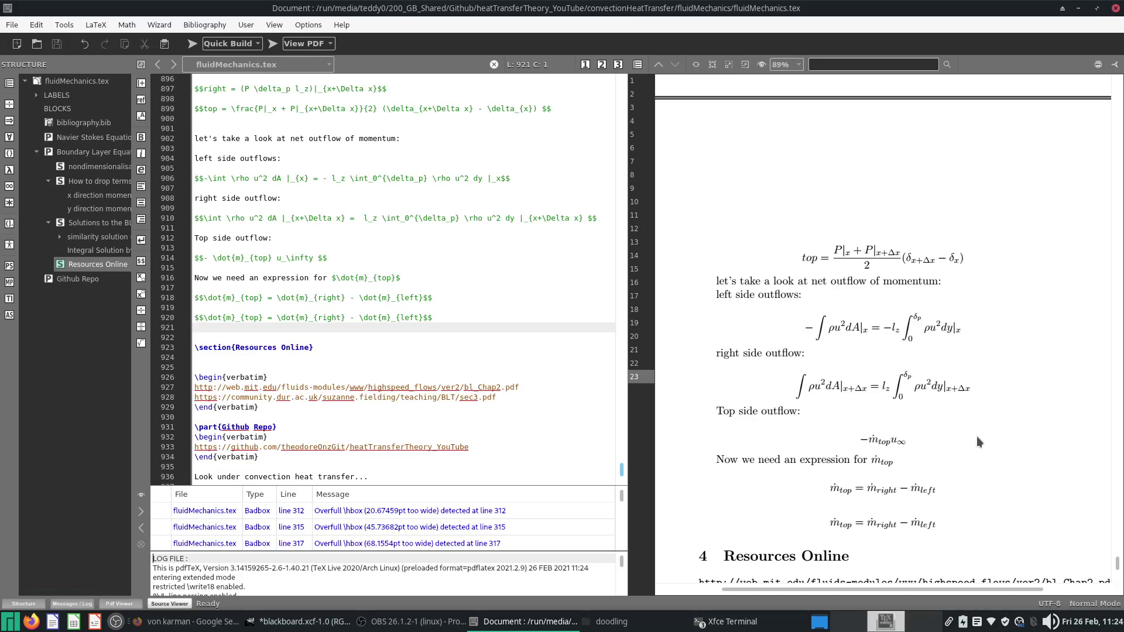
scroll(985, 445, up, 5)
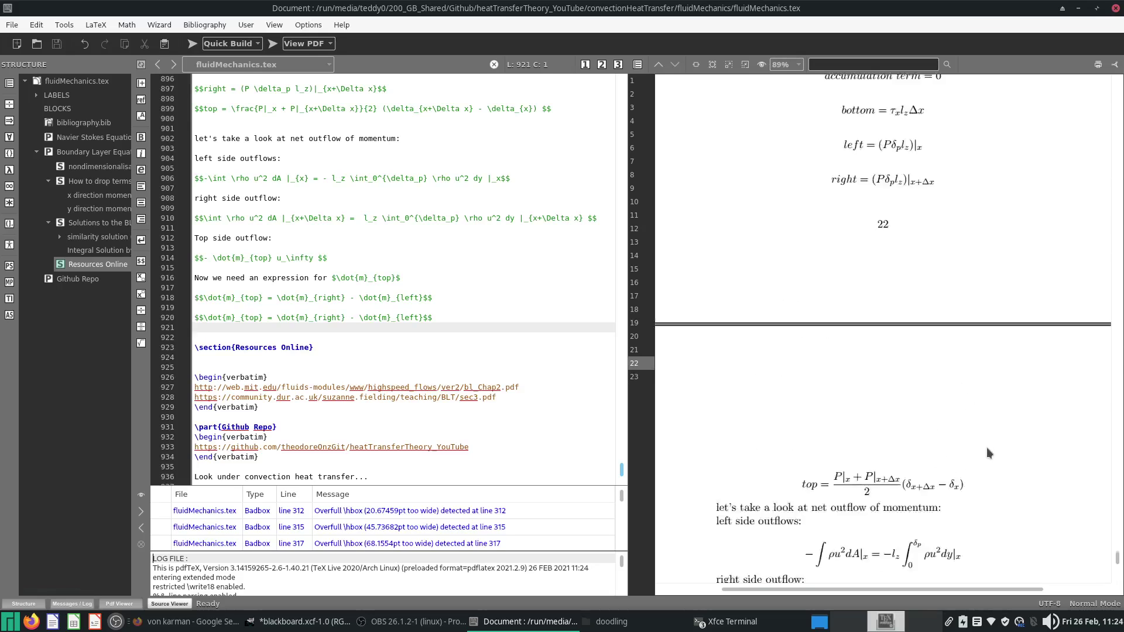
scroll(992, 438, up, 1)
scroll(960, 424, down, 9)
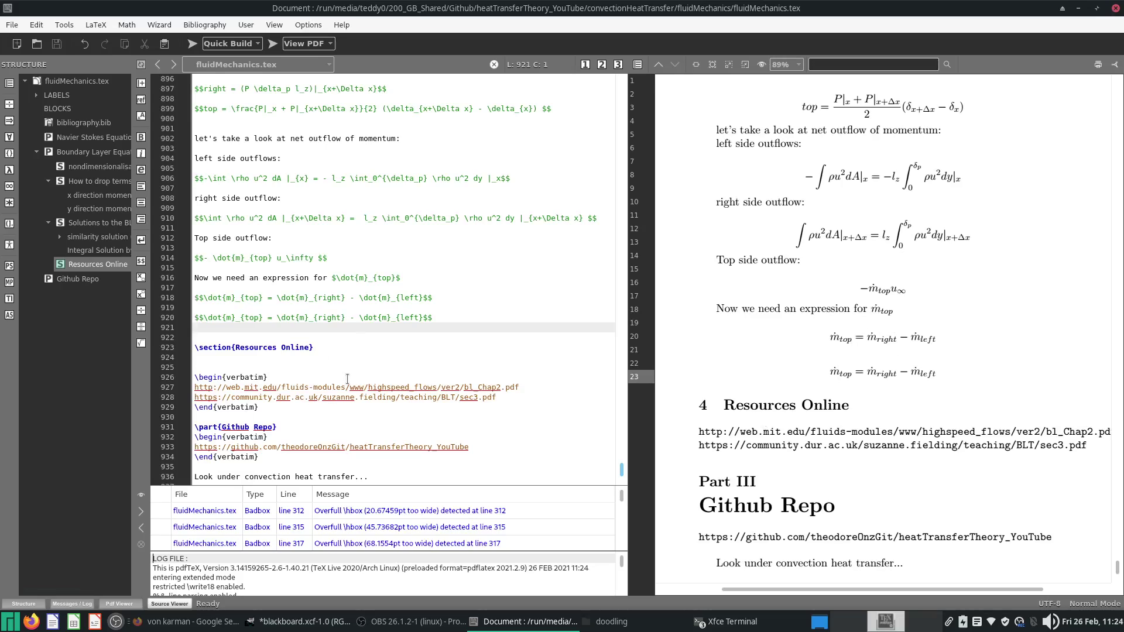
key(Return)
key(F5)
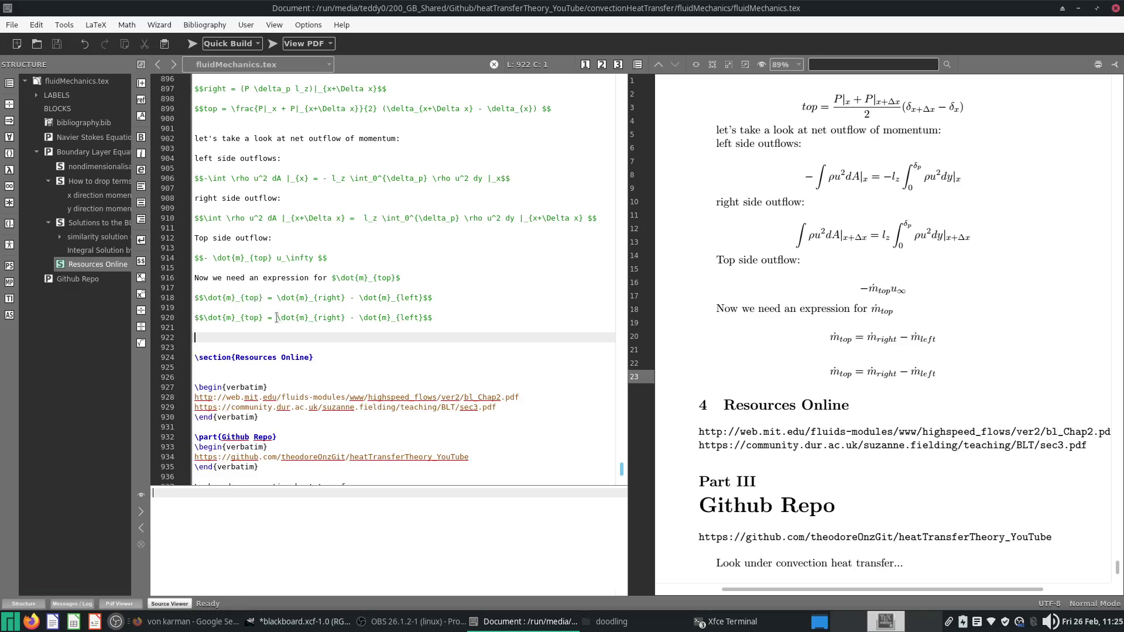
Replace ṁright with l_z∫₀^{δp|x+Δx} ρu|_{x+Δx} dy, save, and compile
drag(277, 317, 346, 319)
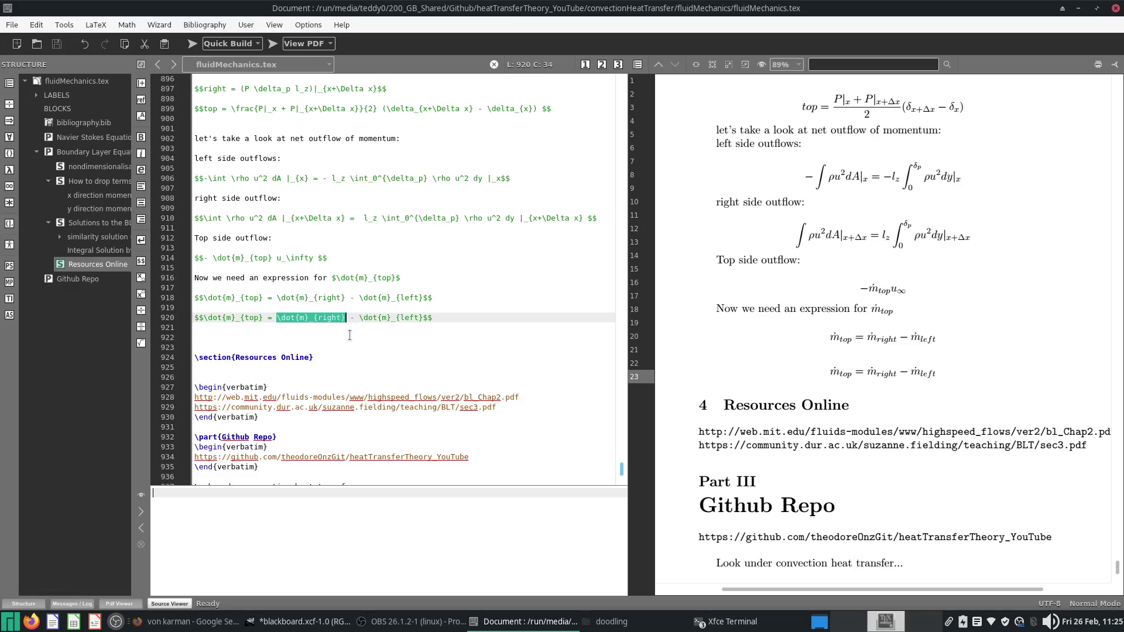
text(l_z \int )
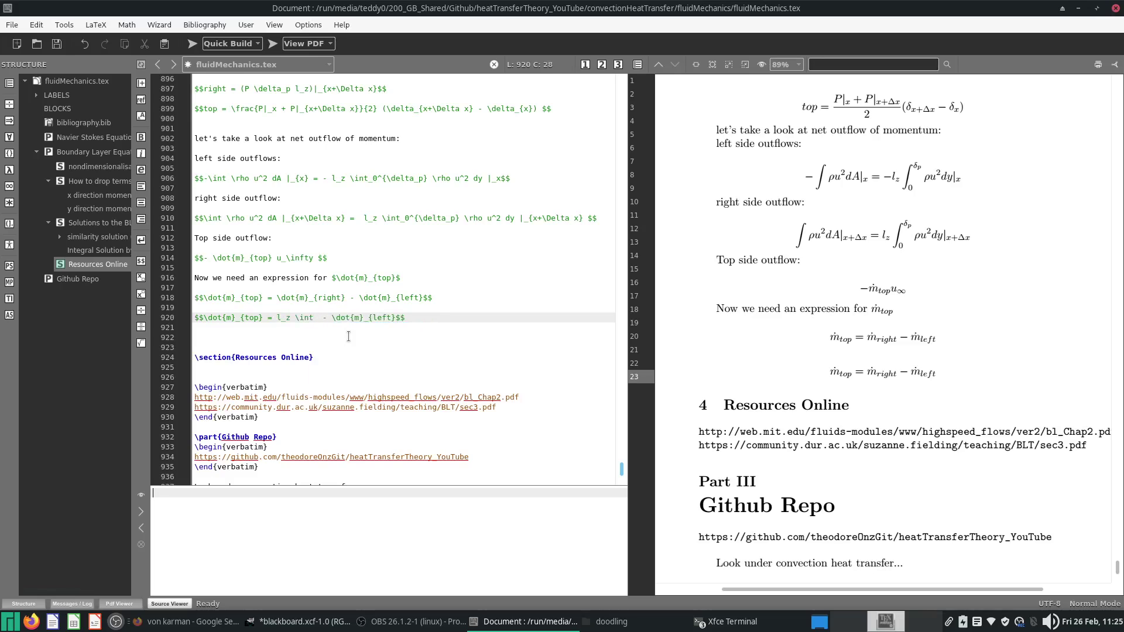
text(_0^{\delta_p |_{x+\Delta x}} dy)
key(ctrl+s)
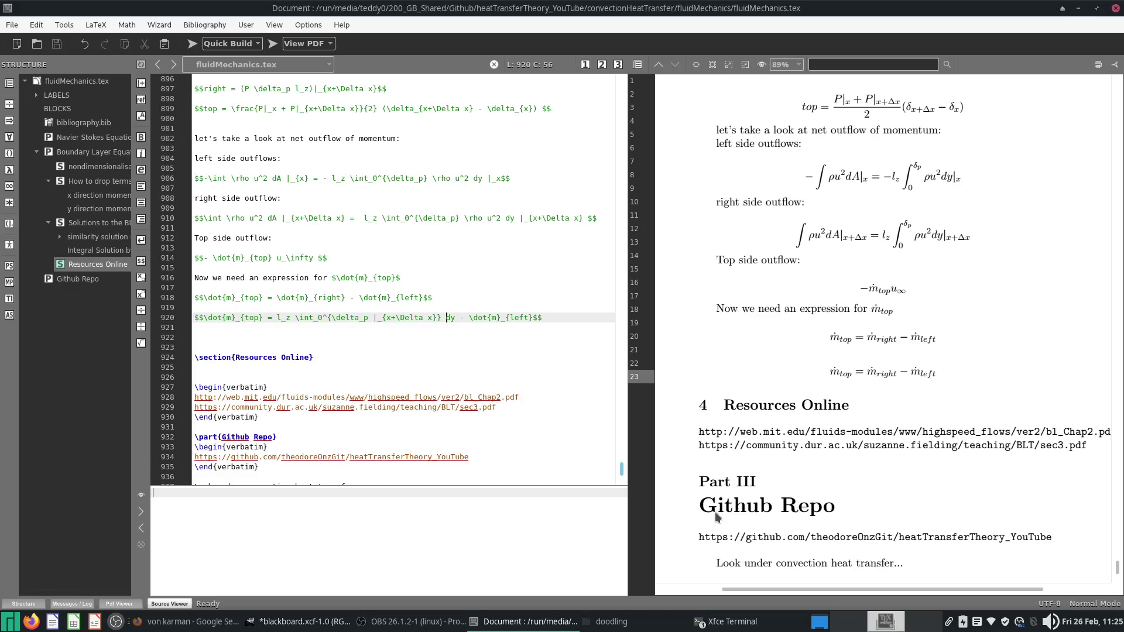
text(ho u )
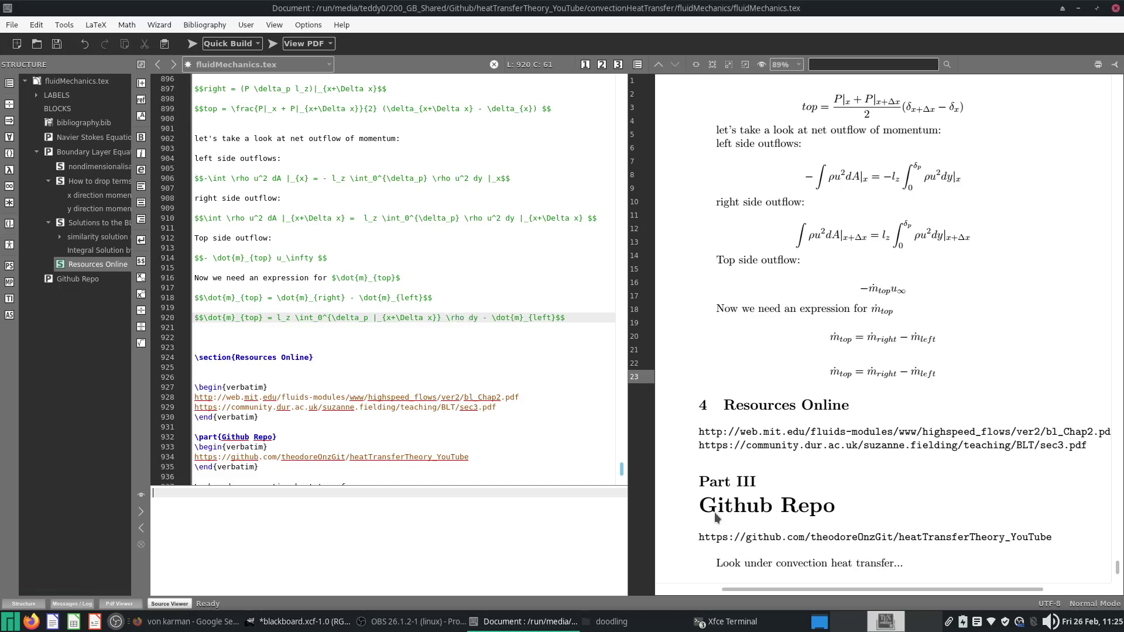
text(|_{x+ \Delta x )
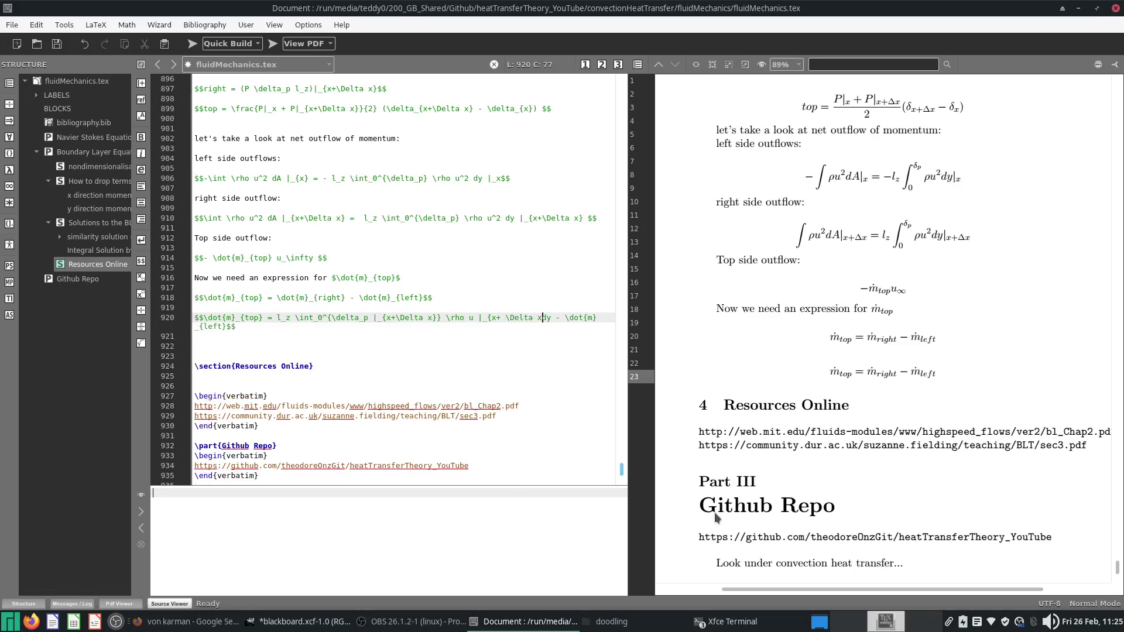
text(})
key(ctrl+s)
click(193, 43)
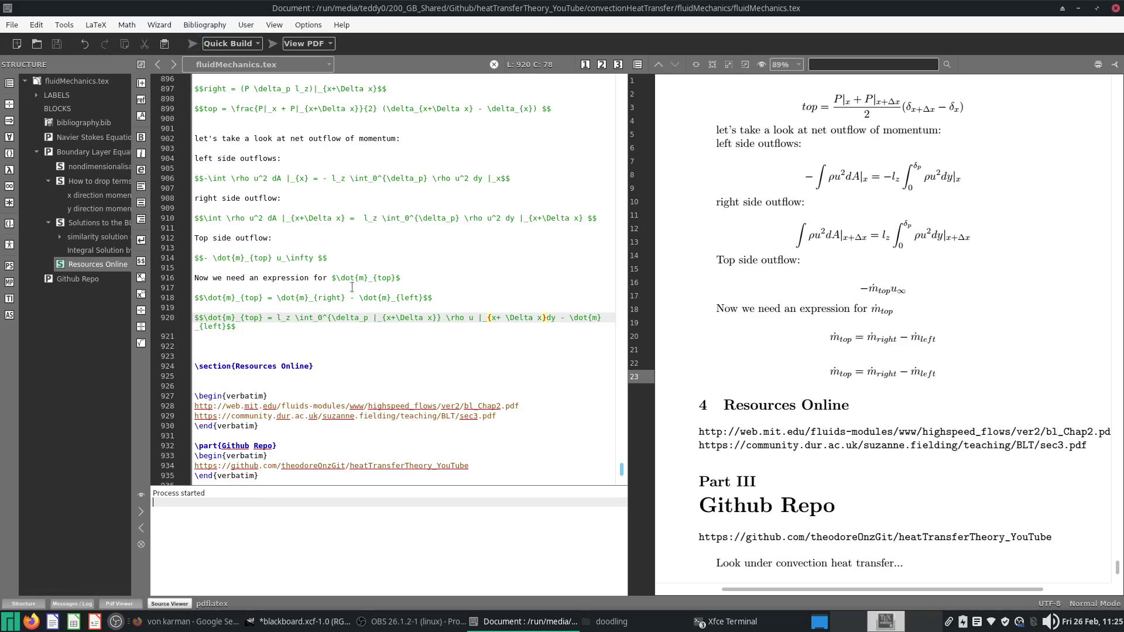
Replace ṁleft with a copy of that integral evaluated at x instead of x+Δx, then rebuild
drag(272, 317, 556, 317)
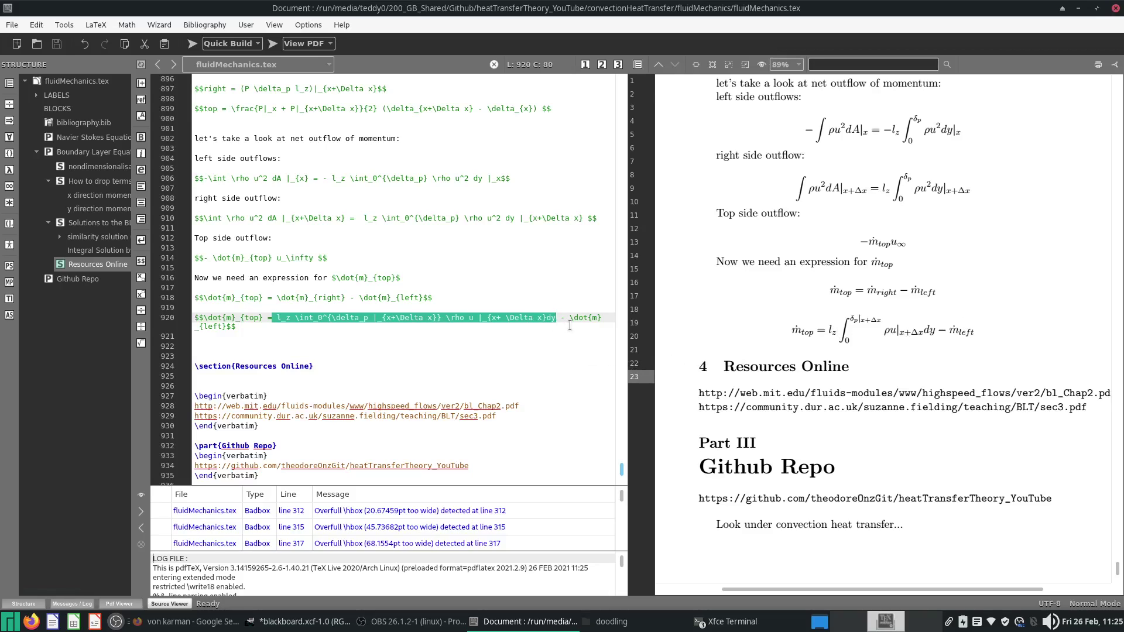
drag(569, 318, 231, 326)
key(ctrl+v)
key(F5)
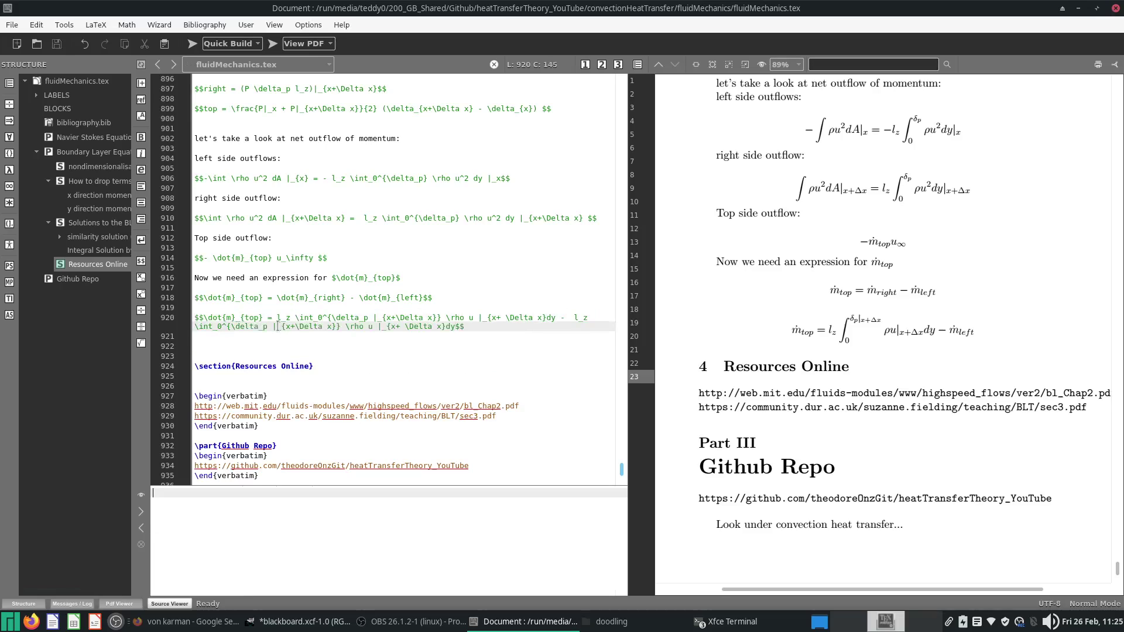
key(Left)
key(Left)
key(Left)
key(Left)
key(Left)
key(Left)
key(Left)
key(Left)
key(Left)
key(Left)
key(Left)
key(Left)
key(shift+Right)
key(shift+Right)
key(shift+Right)
key(shift+Right)
key(shift+Right)
key(shift+Right)
key(shift+Right)
key(shift+Right)
key(shift+Right)
key(BackSpace)
key(BackSpace)
key(Left)
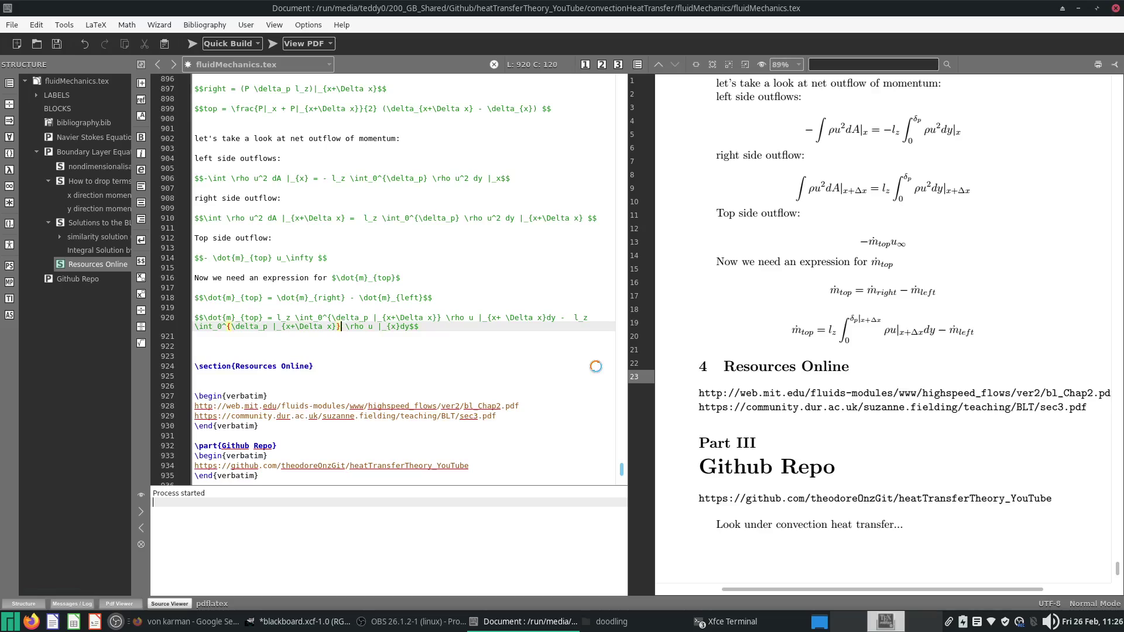
key(Left)
key(Left)
key(Left)
key(Left)
key(Left)
key(Left)
key(Left)
key(Left)
key(Left)
key(Left)
key(Left)
key(shift+Left)
key(shift+Left)
key(shift+Left)
key(shift+Left)
key(shift+Left)
key(shift+Left)
key(shift+Left)
key(shift+Left)
key(shift+Left)
key(BackSpace)
key(F5)
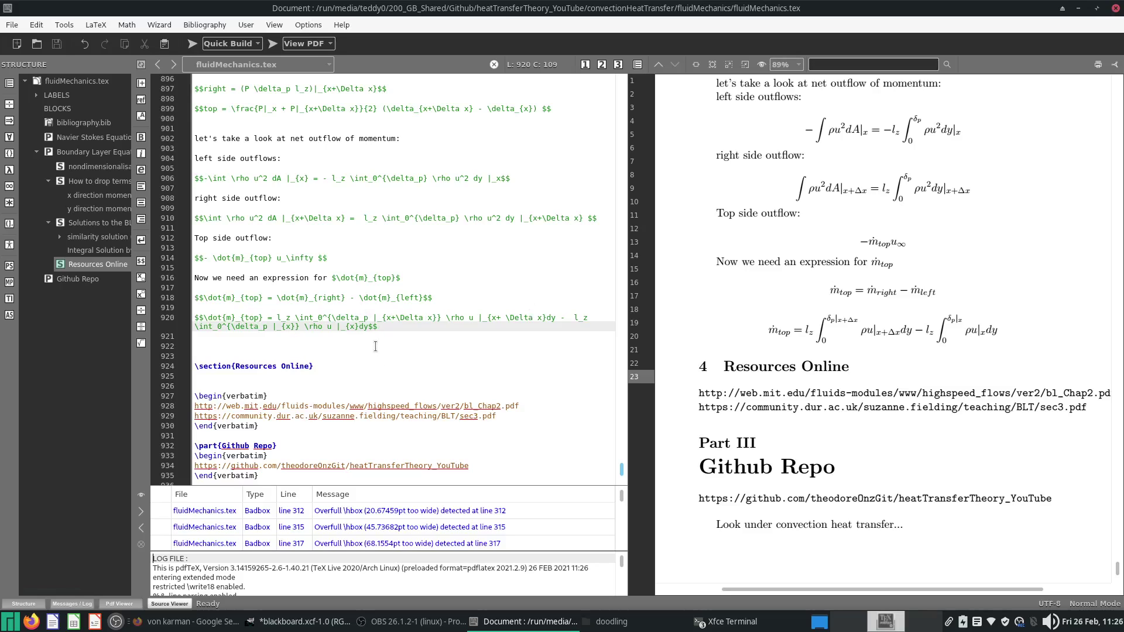
Start the note 'total momentum outflow' on the empty line below the equation
scroll(869, 340, up, 3)
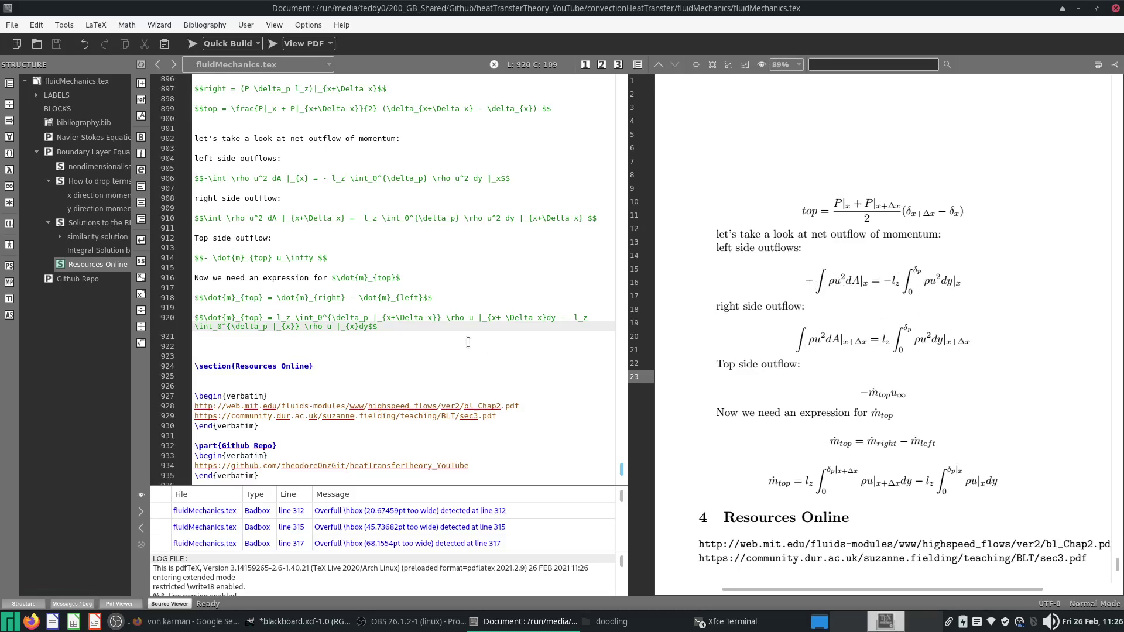
click(388, 345)
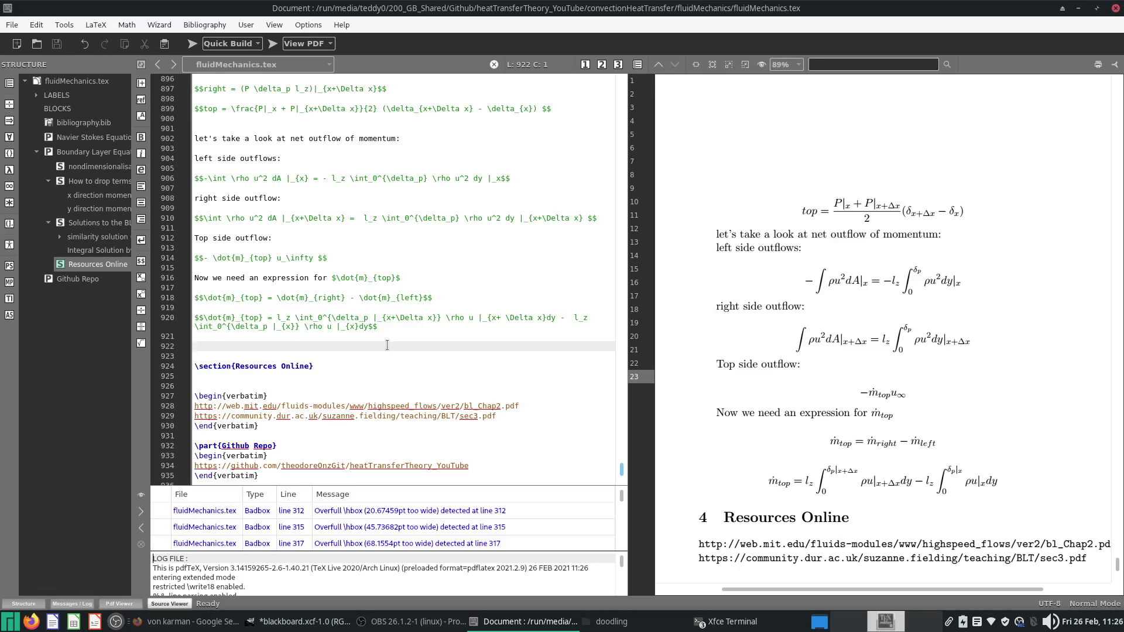
text(total momentum)
text( outle)
text(low)
Start a new display equation reading 'net outflow of momentum ='
key(Return)
key(Return)
text($$$$)
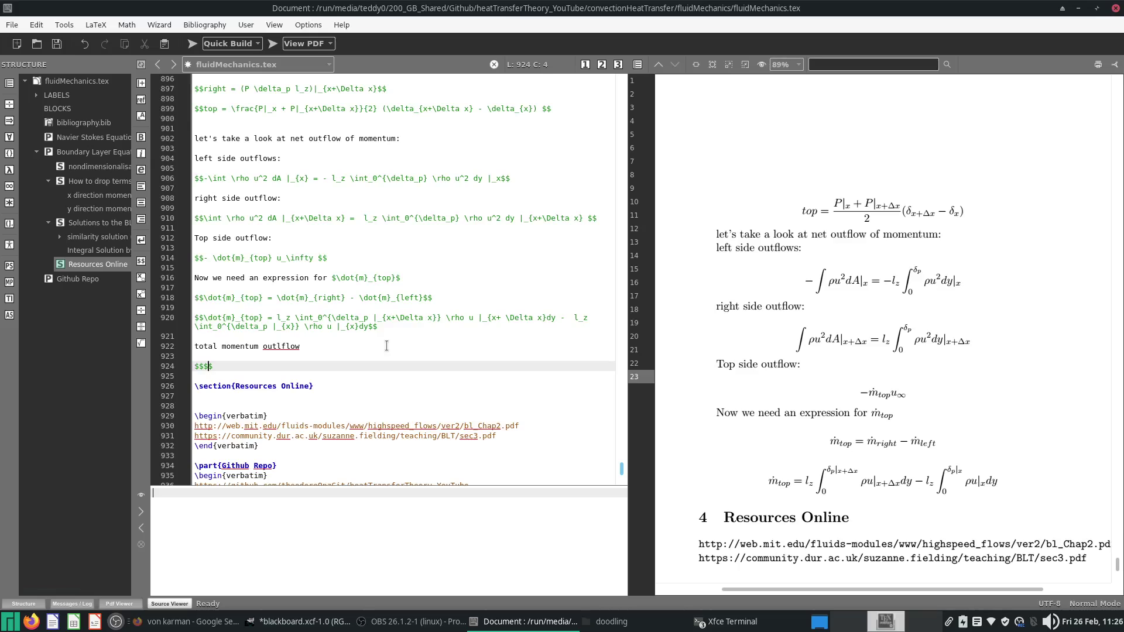
key(ctrl+s)
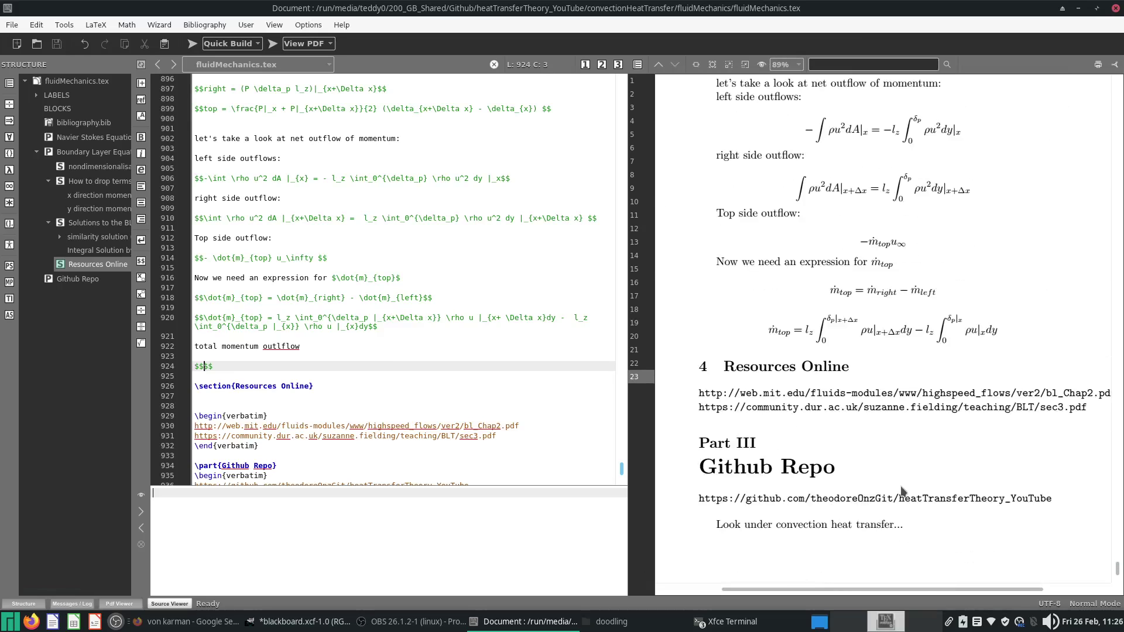
text(net \ outflow \ of  \ momentum)
key(ctrl+s)
key(ctrl+s)
text(=)
key(ctrl+s)
Paste the left and right outflow integrals into it, joined with plus signs
drag(322, 178, 499, 178)
key(ctrl+c)
click(348, 366)
middle_click(349, 366)
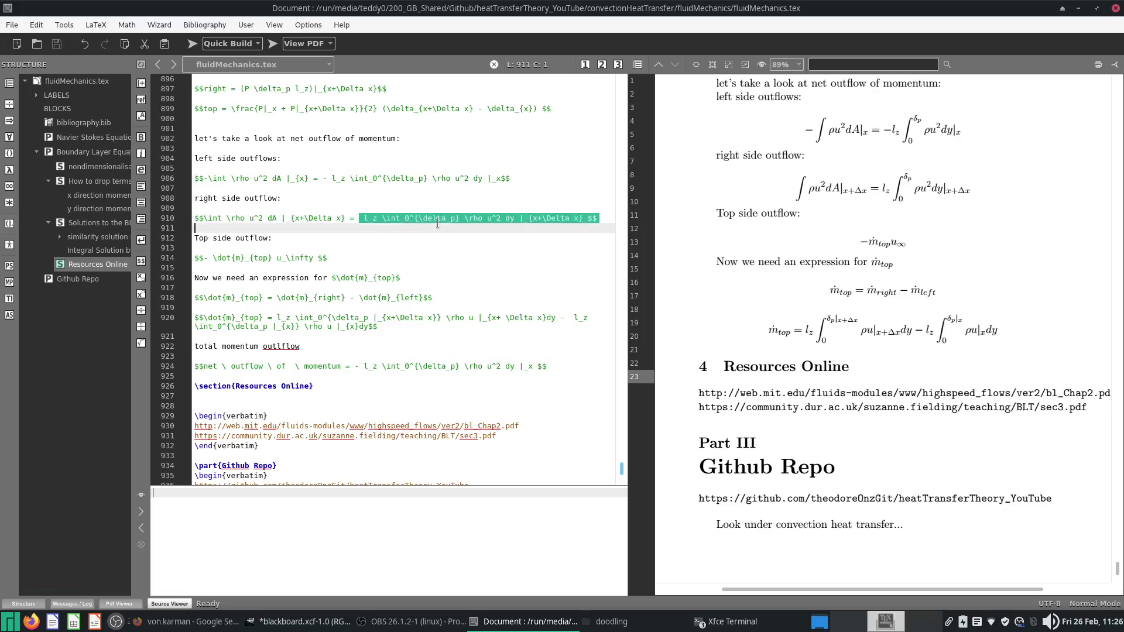
key(shift+Left)
key(shift+Left)
key(shift+Left)
key(ctrl+c)
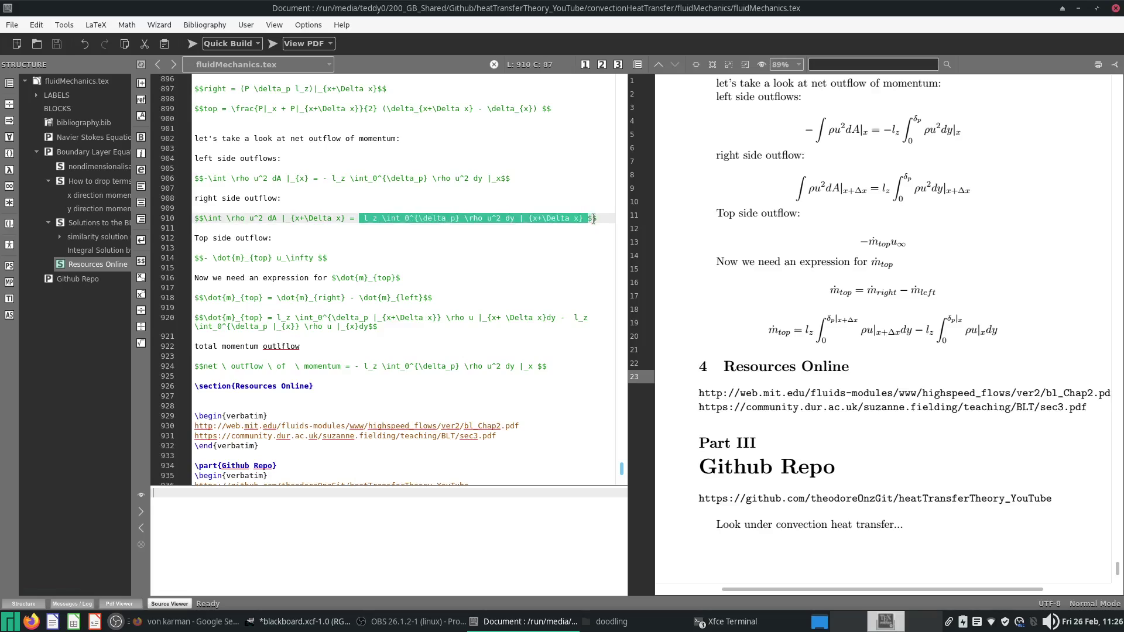
click(538, 367)
text(+)
key(ctrl+v)
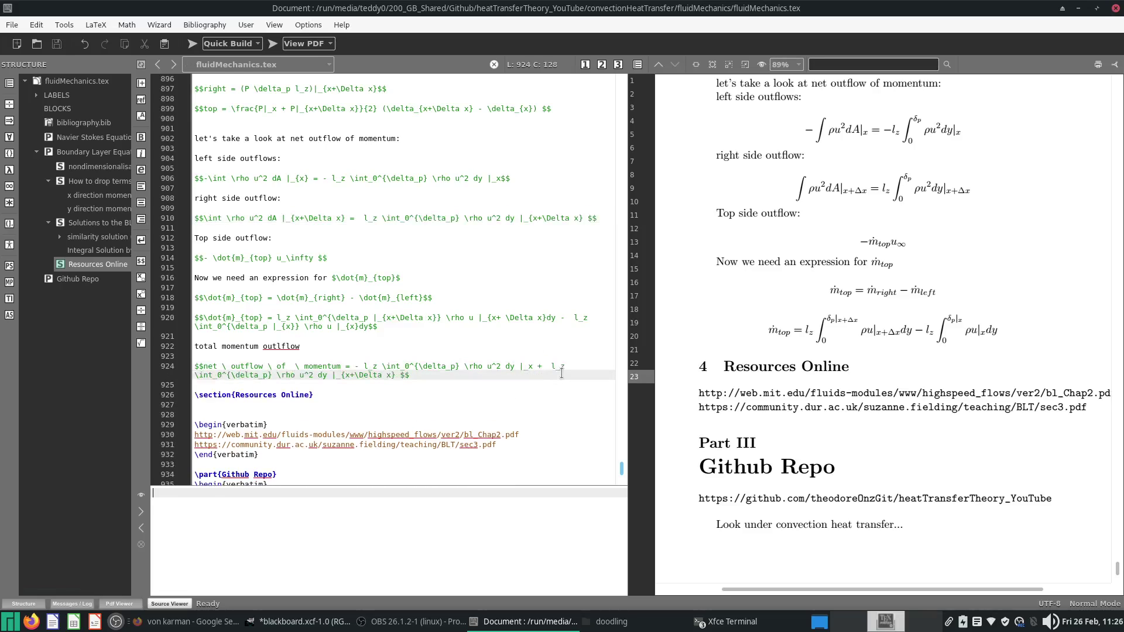
text(+)
key(ctrl+s)
Append the top outflow term ṁtop u∞ and compile the notes
drag(272, 316, 369, 326)
drag(203, 259, 318, 258)
key(ctrl+c)
click(408, 377)
key(ctrl+v)
click(192, 43)
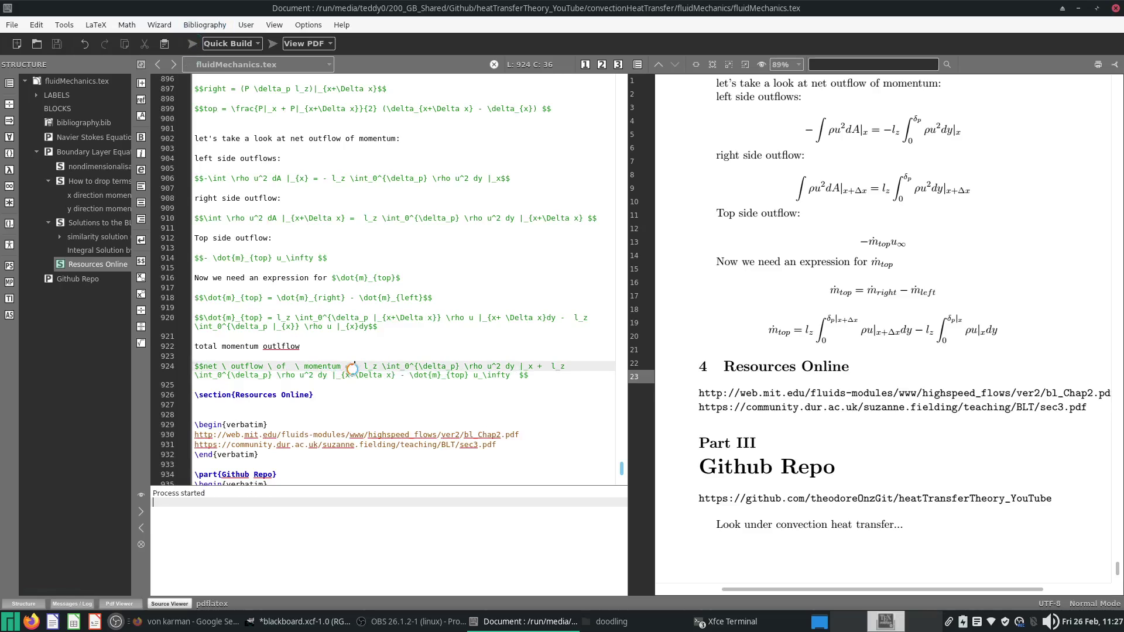
Paste a copy of the net outflow equation on a new line below it
triple_click(381, 377)
key(ctrl+c)
click(381, 382)
key(Return)
key(ctrl+v)
key(Return)
In the copy, replace ṁtop with the parenthesised l_z integral expression
double_click(292, 317)
drag(292, 317, 369, 327)
key(ctrl+c)
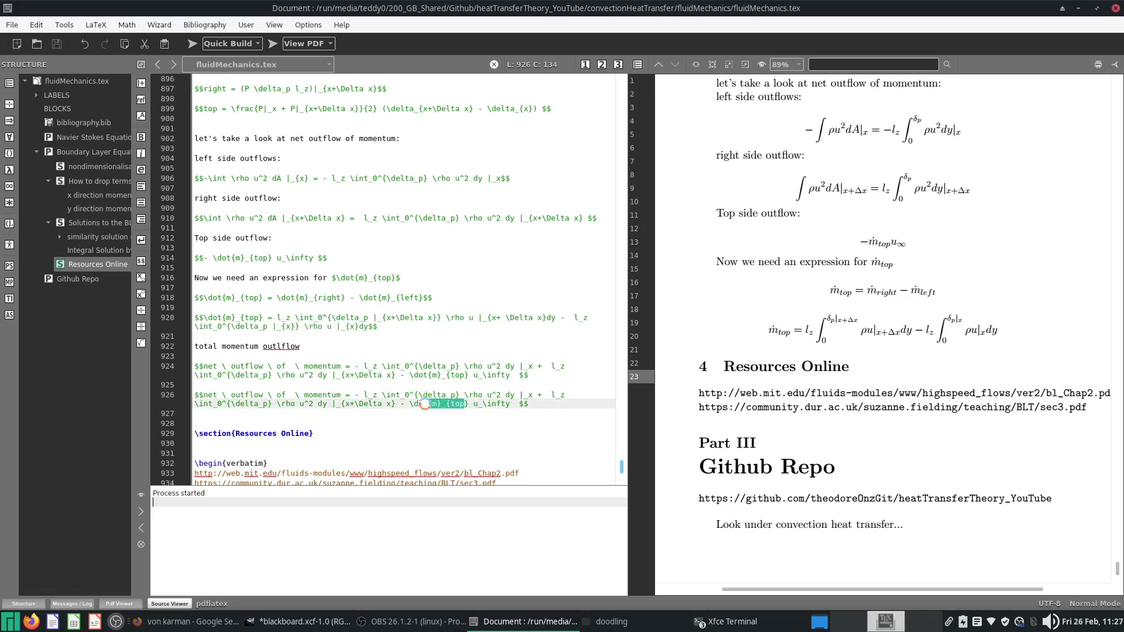
drag(409, 404, 469, 403)
text(()
key(ctrl+v)
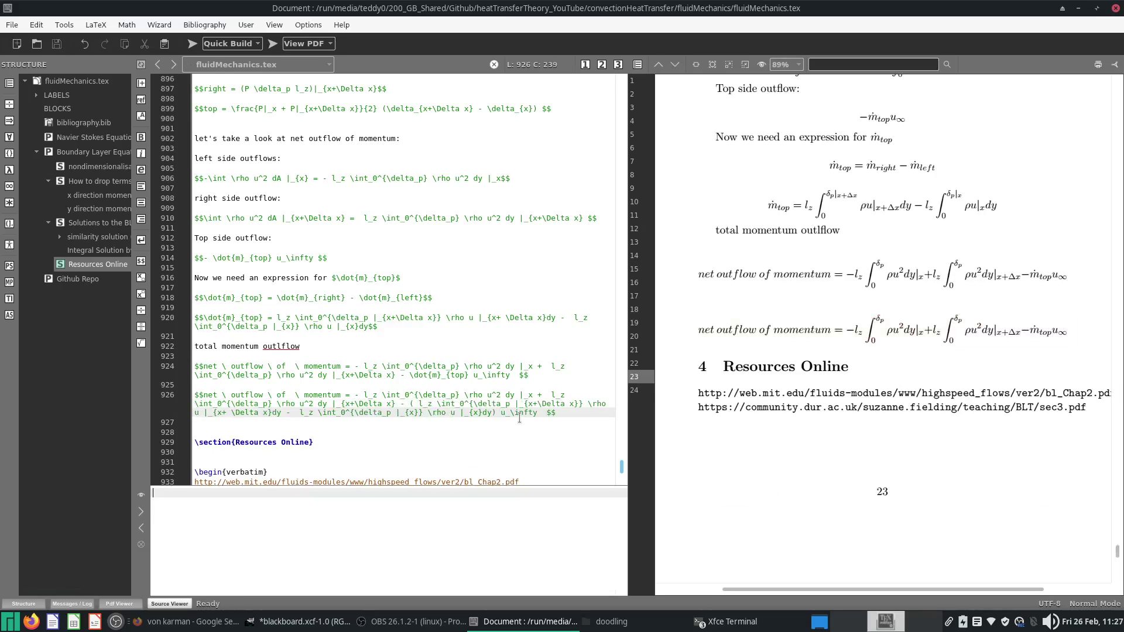
End the equation before the bracketed term, open a second display line, and compile
click(192, 43)
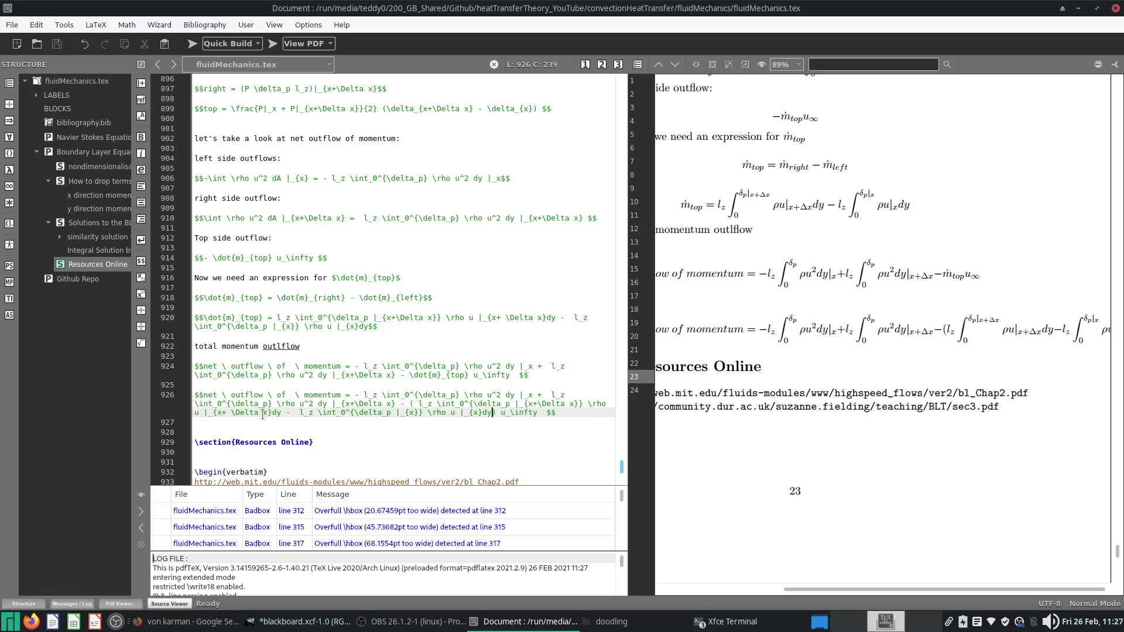
key(Delete)
text($$)
key(Return)
key(Return)
text($$)
key(F5)
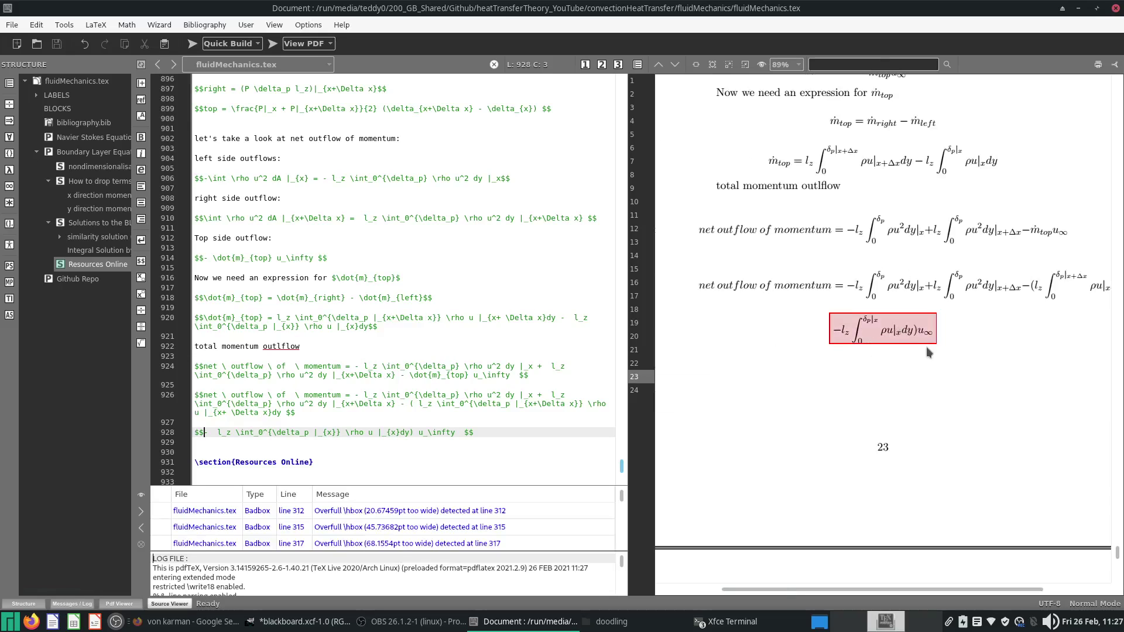
Move the bracketed −(l_z∫ρu dy…)u∞ term onto the second line and recompile
drag(891, 359, 866, 357)
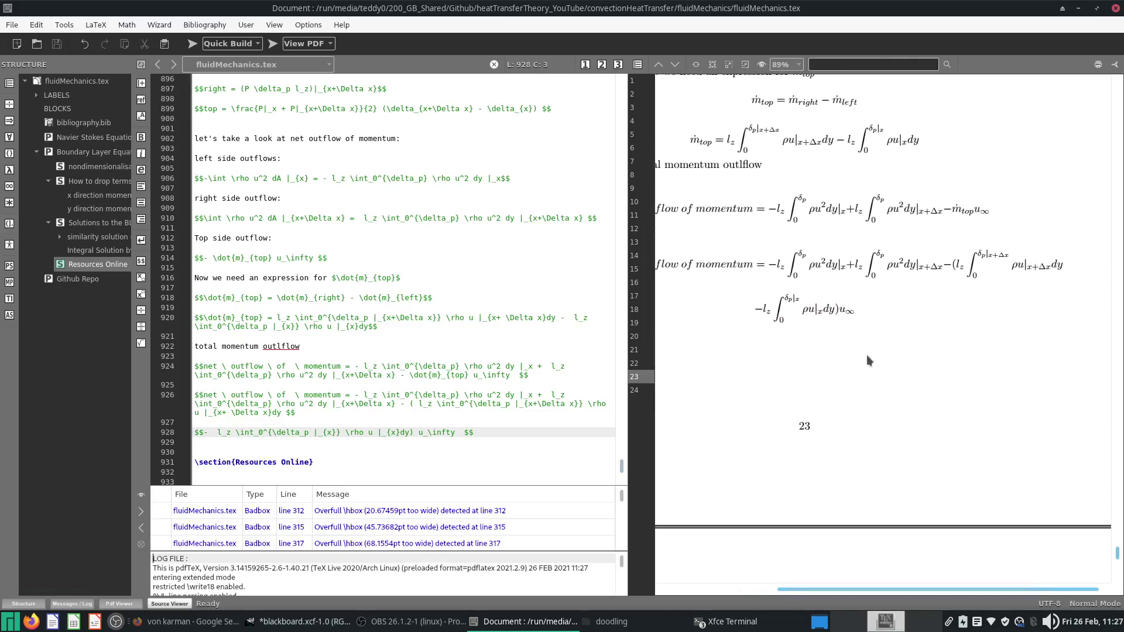
drag(396, 403, 281, 409)
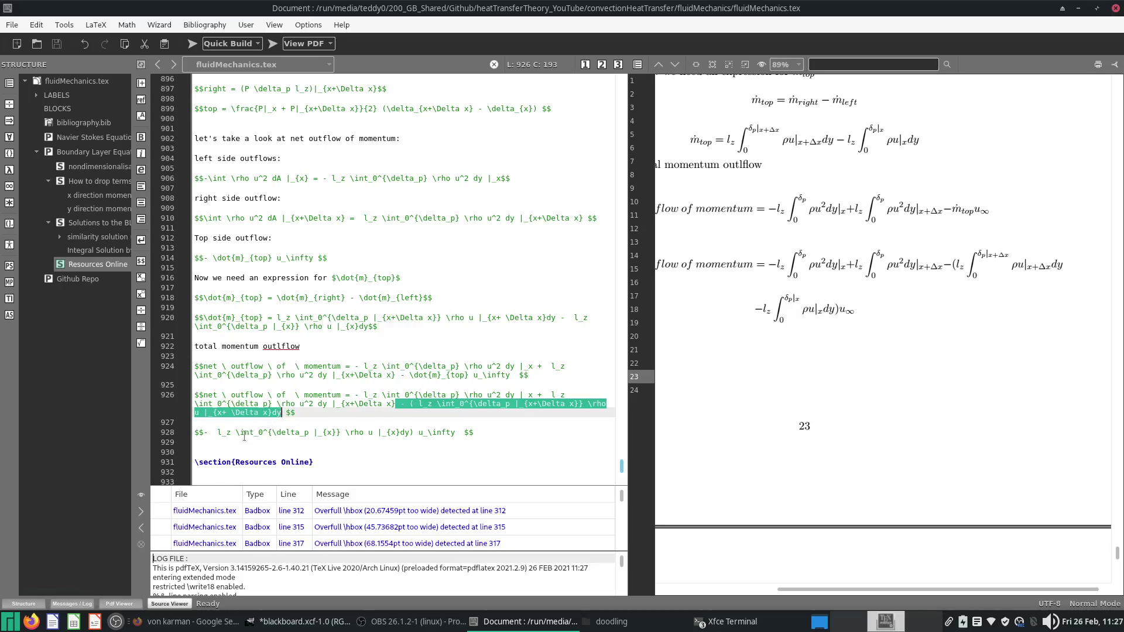
key(ctrl+x)
click(203, 432)
key(ctrl+v)
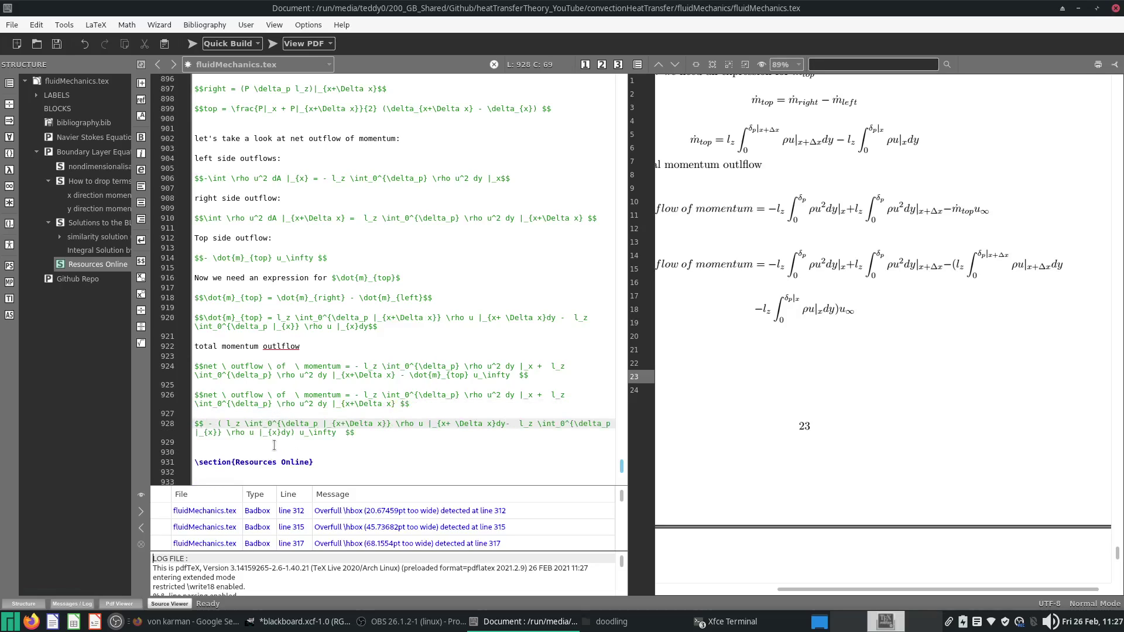
click(187, 45)
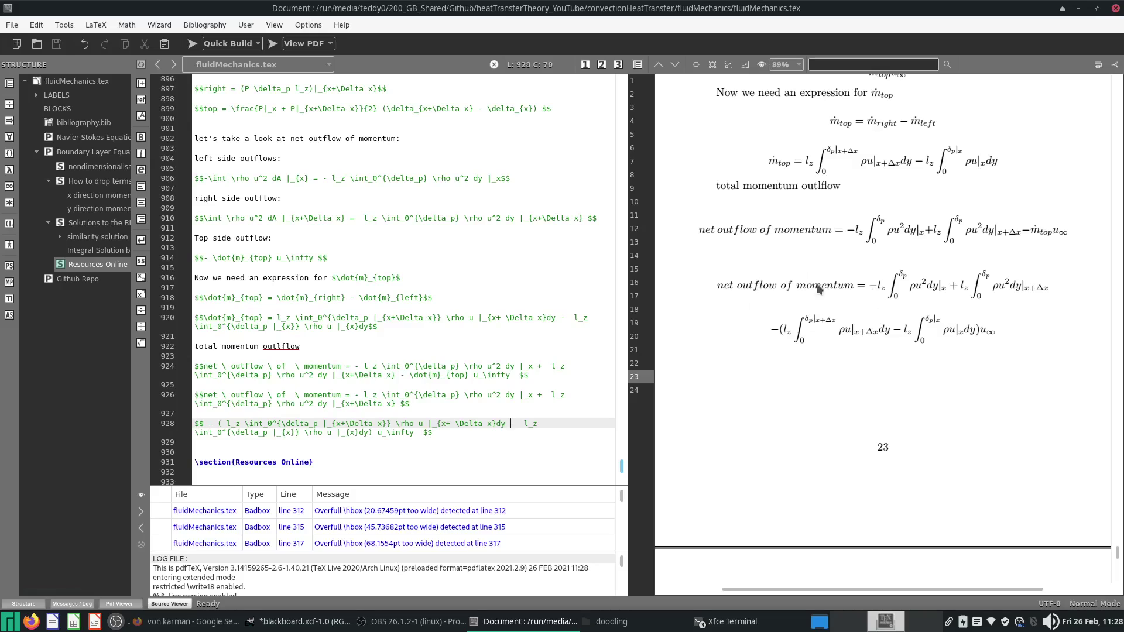
scroll(975, 275, up, 10)
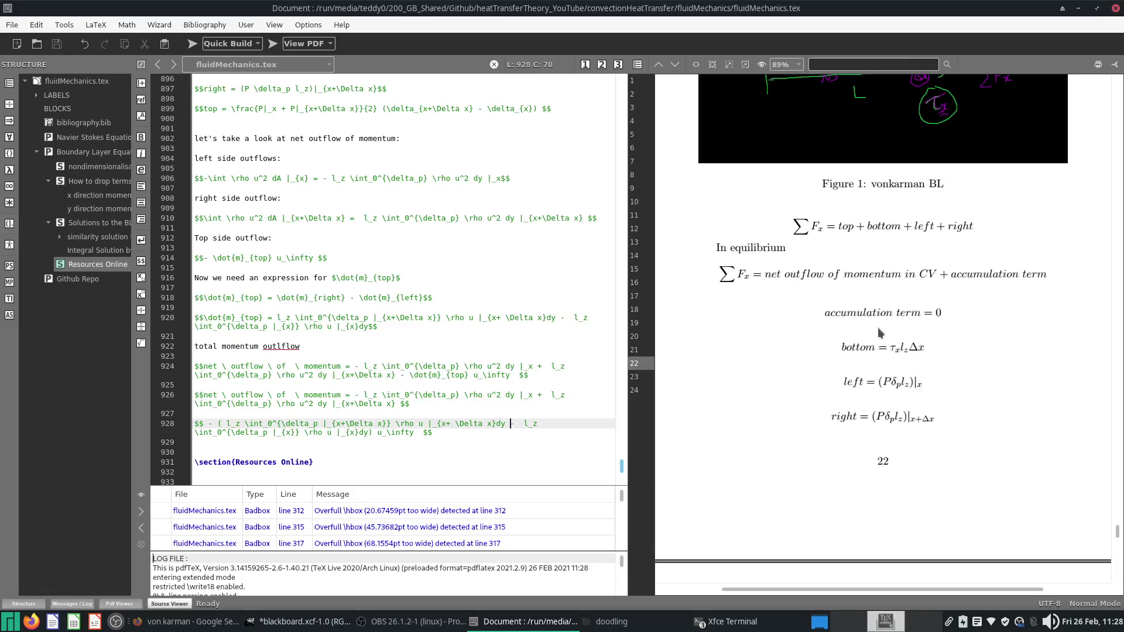
scroll(878, 316, down, 6)
scroll(913, 264, up, 3)
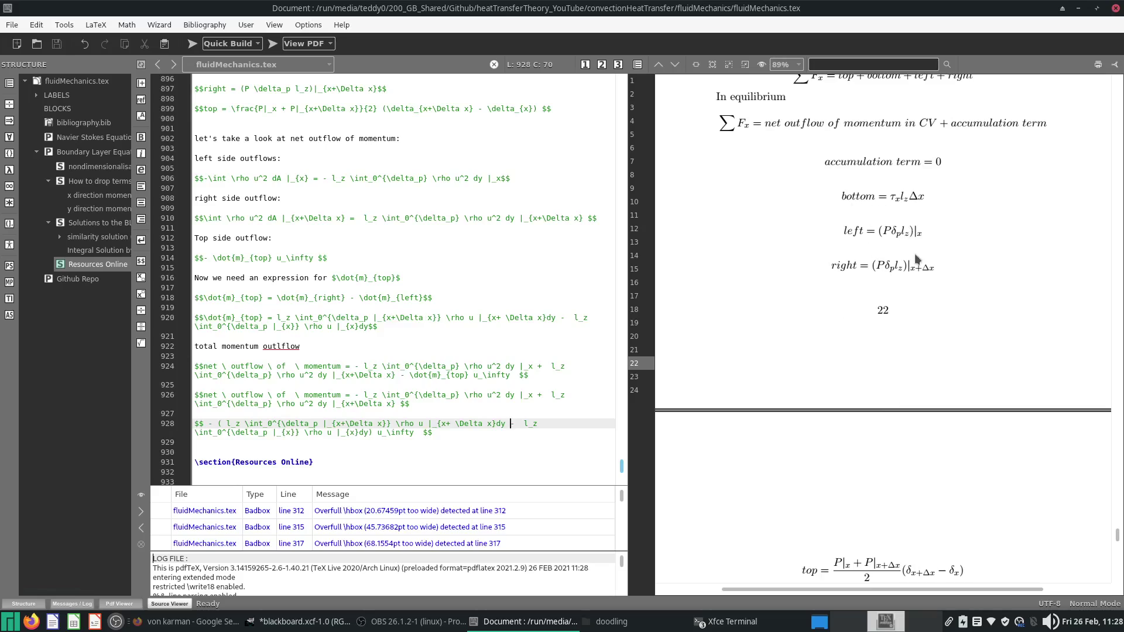
scroll(868, 278, down, 3)
click(507, 449)
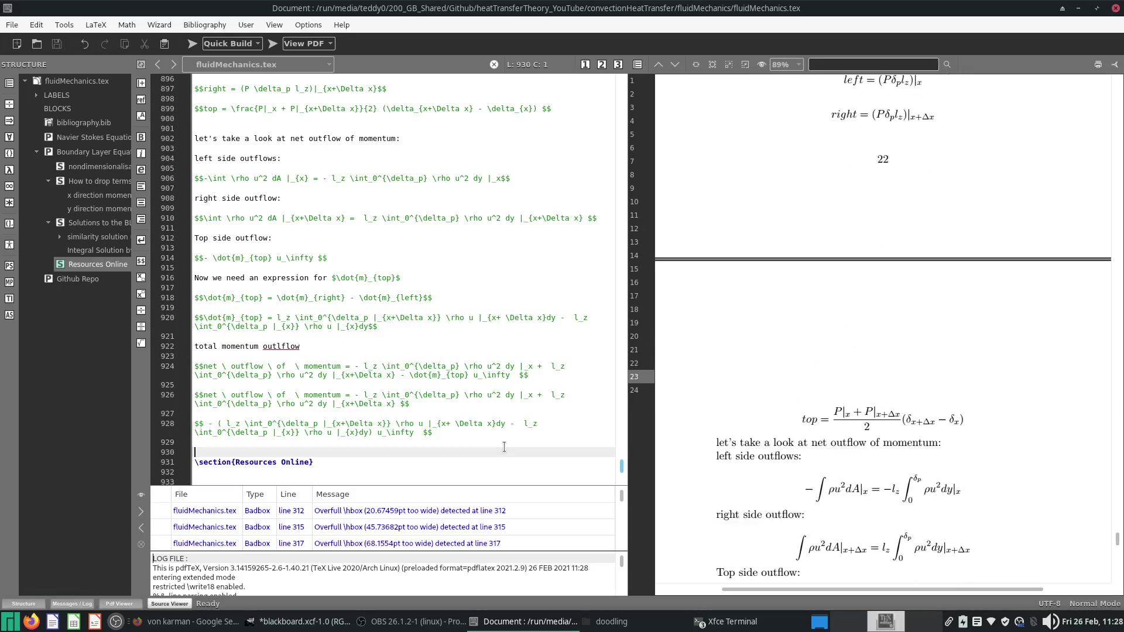
Add the heading 'Sum of forces:' and begin the equation $$\sum F_x =
key(Return)
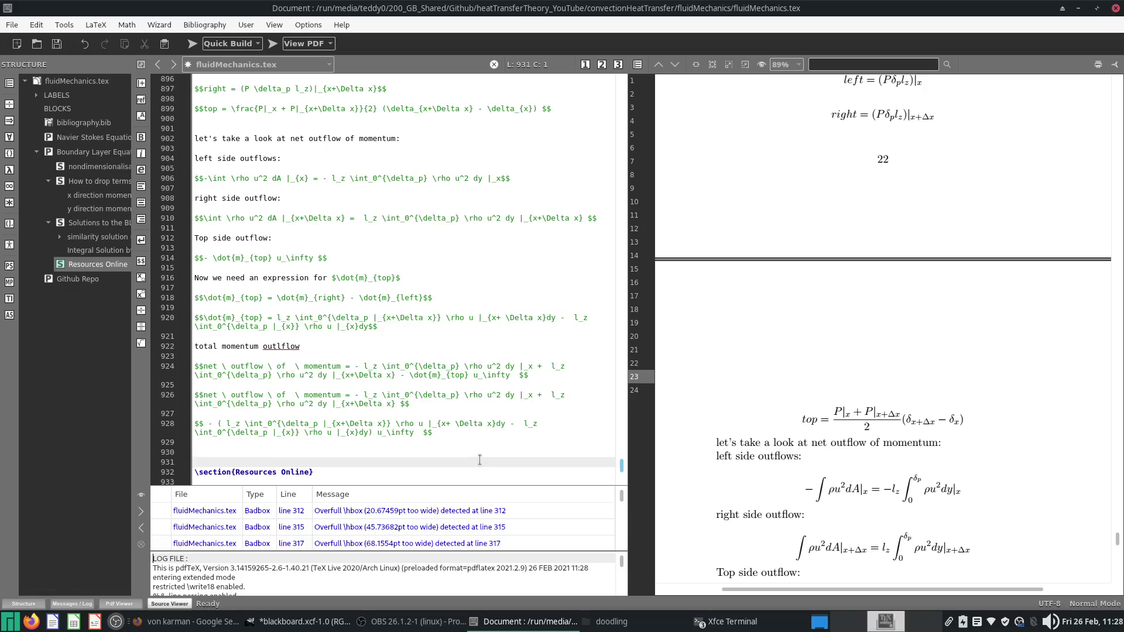
key(Up)
text(Sum of force)
key(Return)
key(Return)
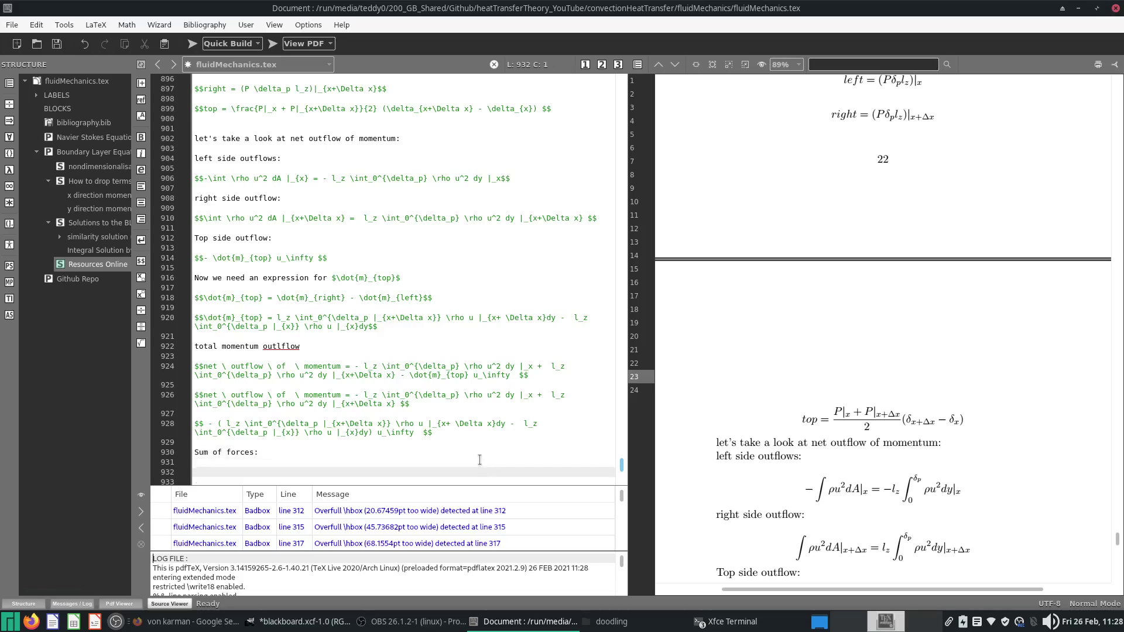
text($)
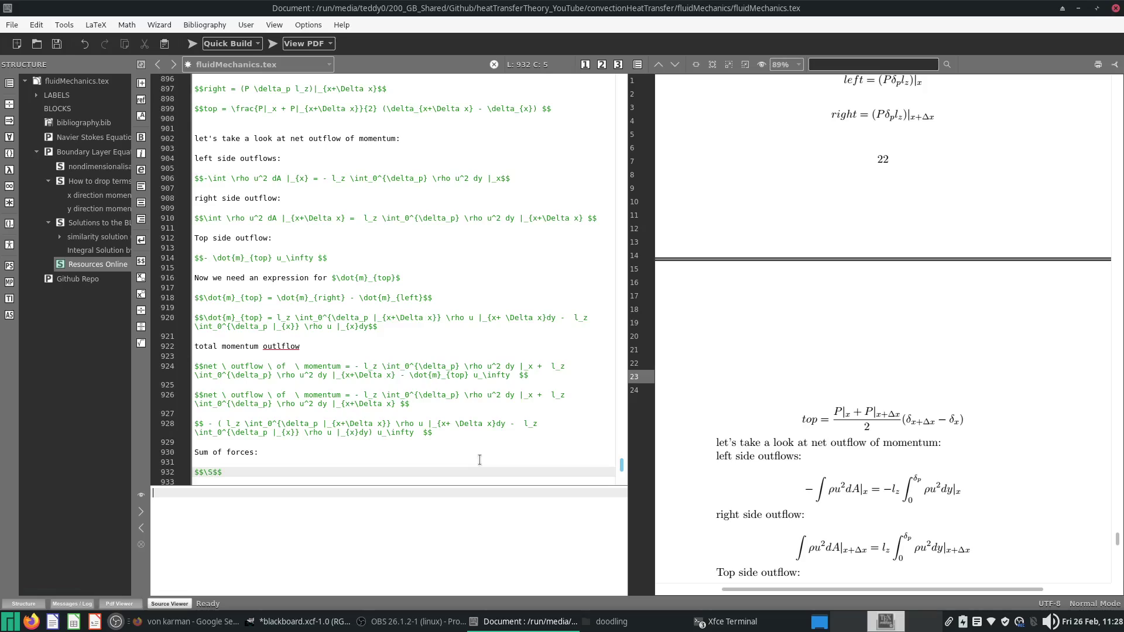
text($\sum )
text(_x =)
key(ctrl+s)
Paste the bottom shear term τ_x l_z Δx into the force sum
scroll(398, 287, up, 5)
drag(249, 198, 332, 199)
scroll(330, 212, down, 6)
click(251, 446)
key(ctrl+v)
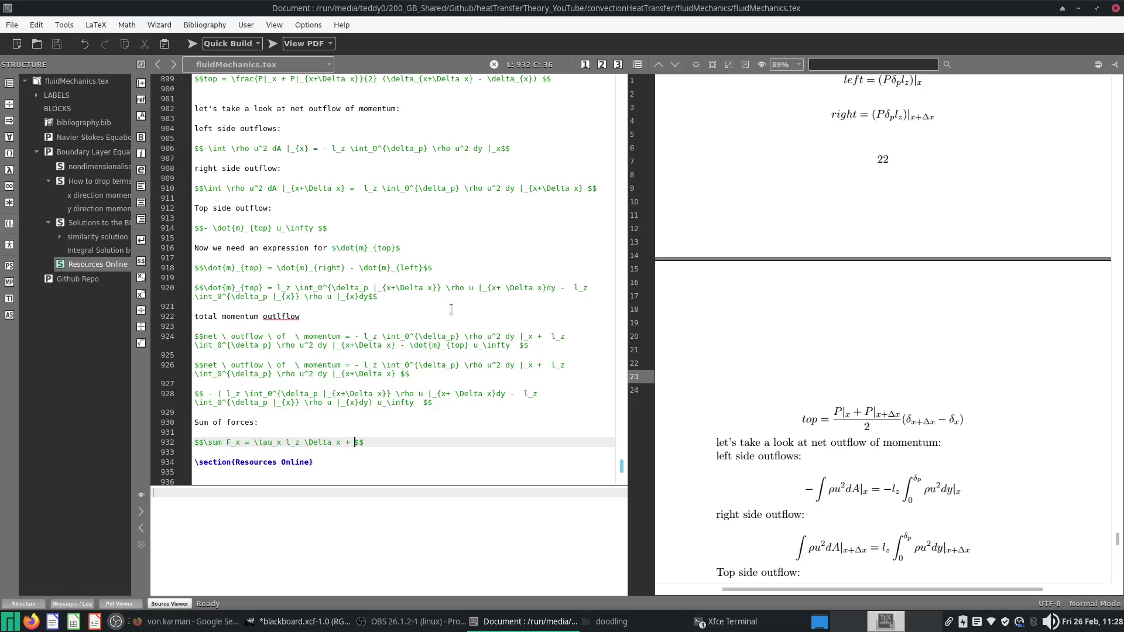
key(ctrl+s)
Append the left-side pressure term followed by a minus sign
scroll(264, 452, up, 7)
mouse_move(240, 250)
mouse_down()
mouse_move(316, 248)
mouse_move(241, 249)
mouse_up()
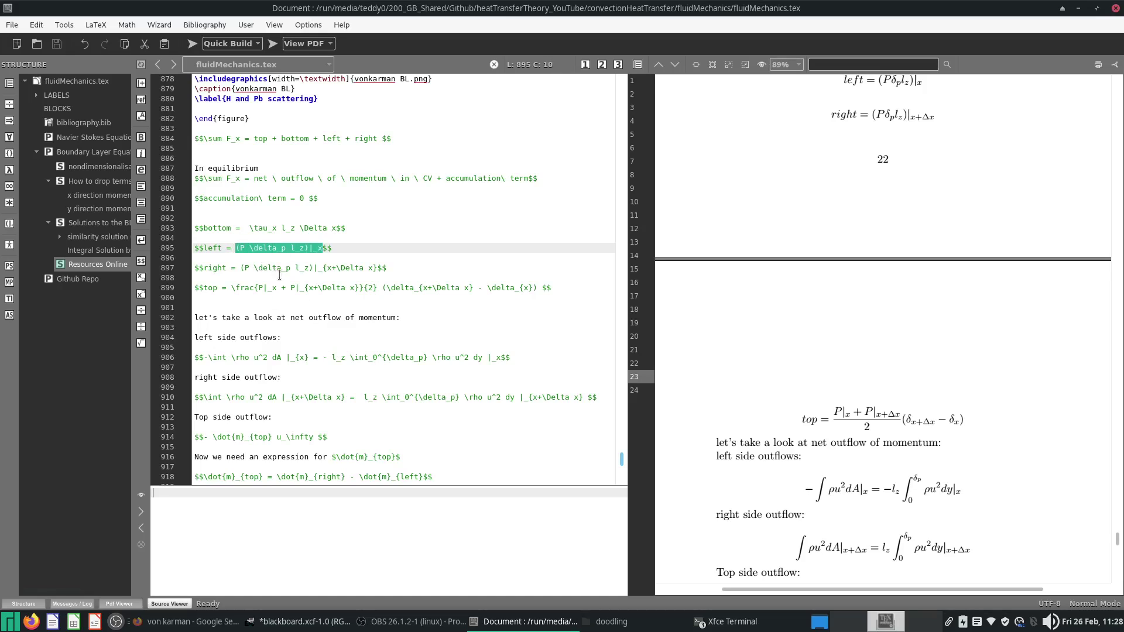
scroll(279, 275, down, 8)
click(368, 412)
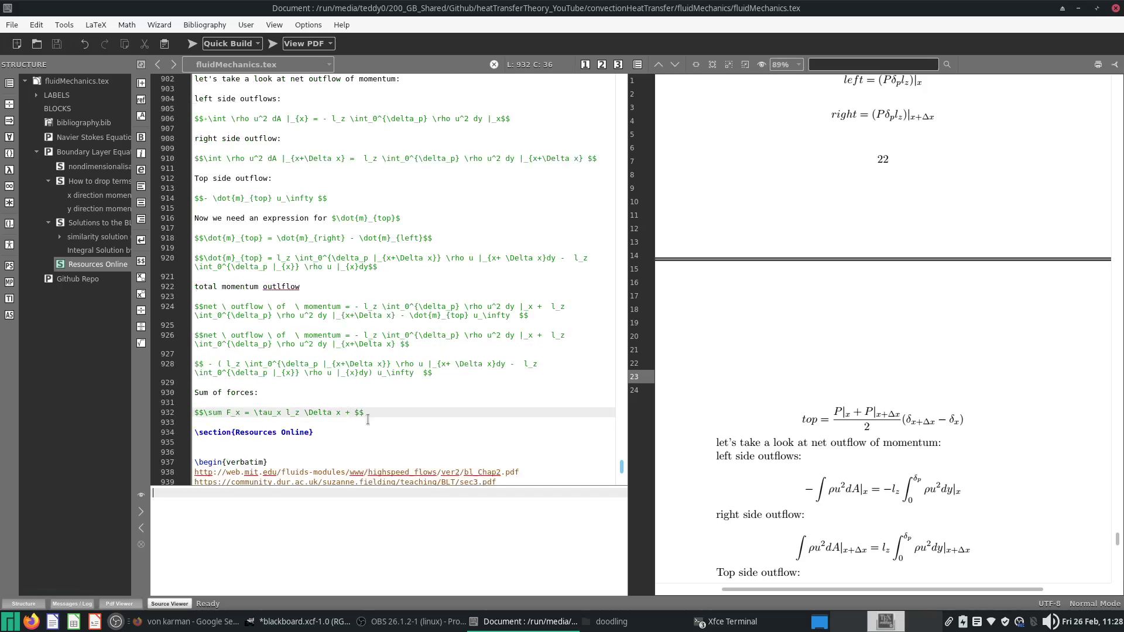
key(ctrl+v)
text(-)
Append the right-side pressure term followed by a plus sign
scroll(421, 306, up, 4)
scroll(289, 198, up, 2)
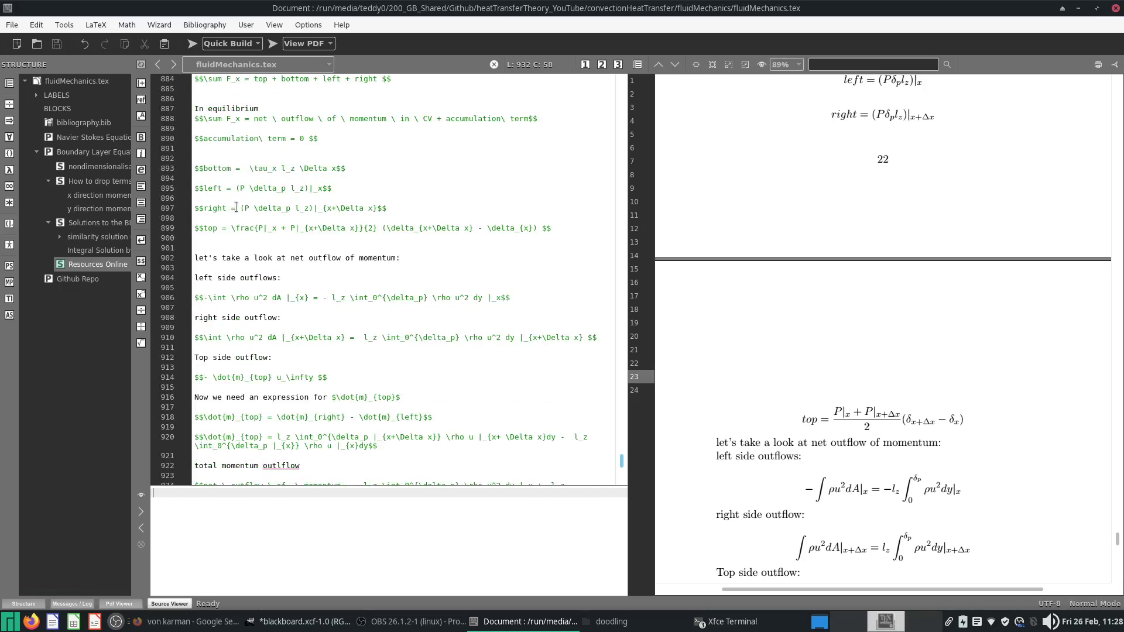
drag(236, 208, 378, 208)
scroll(391, 286, down, 6)
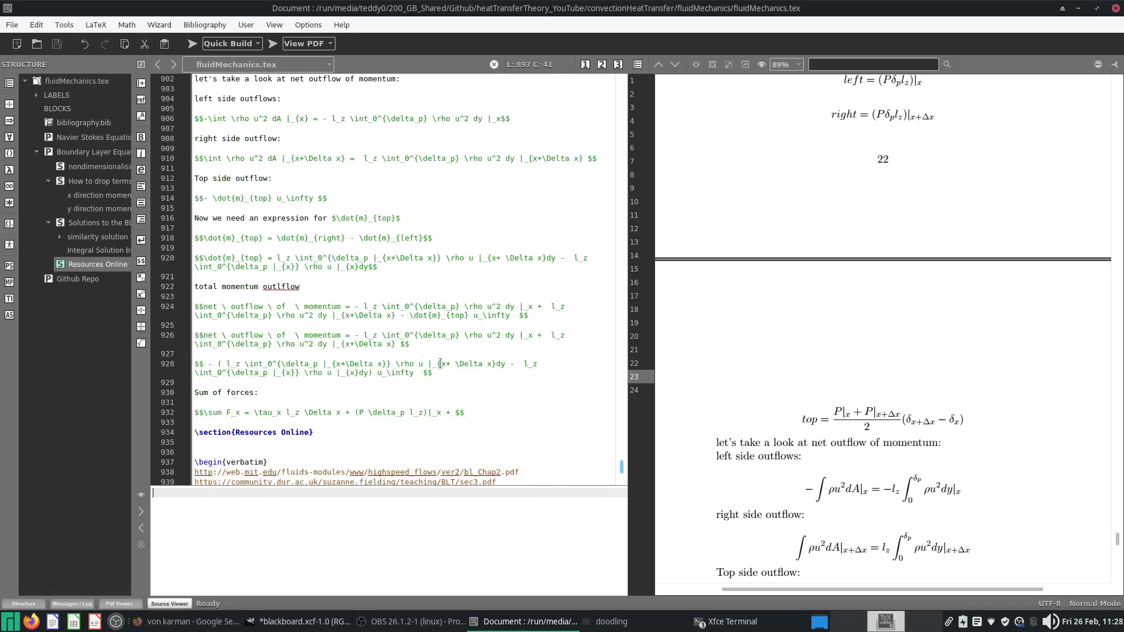
click(448, 415)
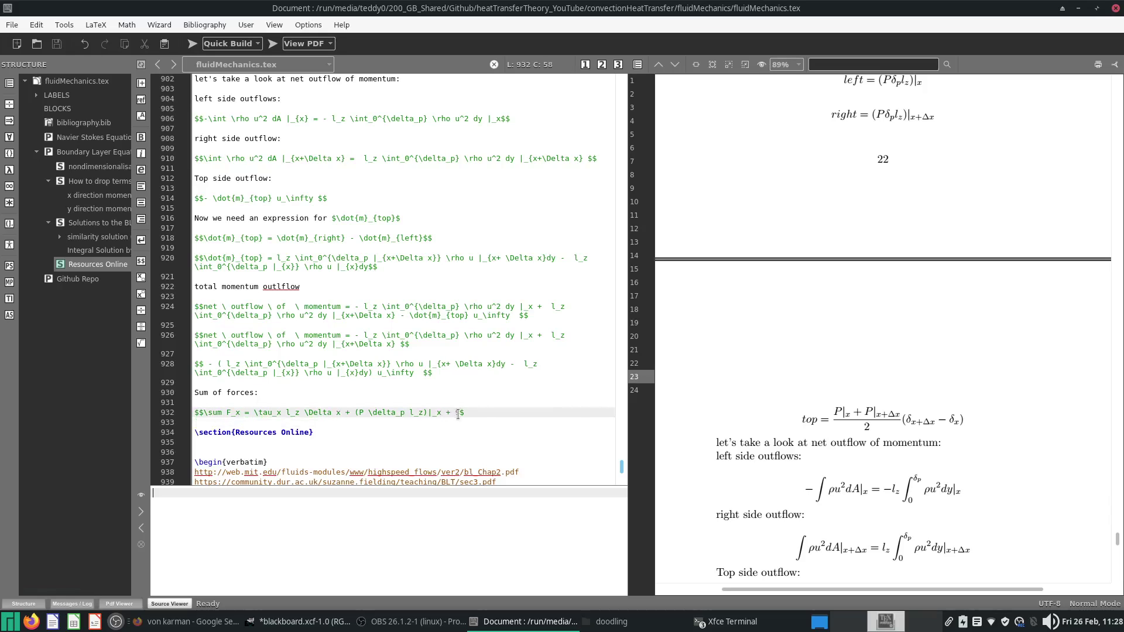
key(ctrl+v)
text(+)
key(ctrl+s)
Append the top-side pressure term and compile the document
scroll(415, 292, up, 4)
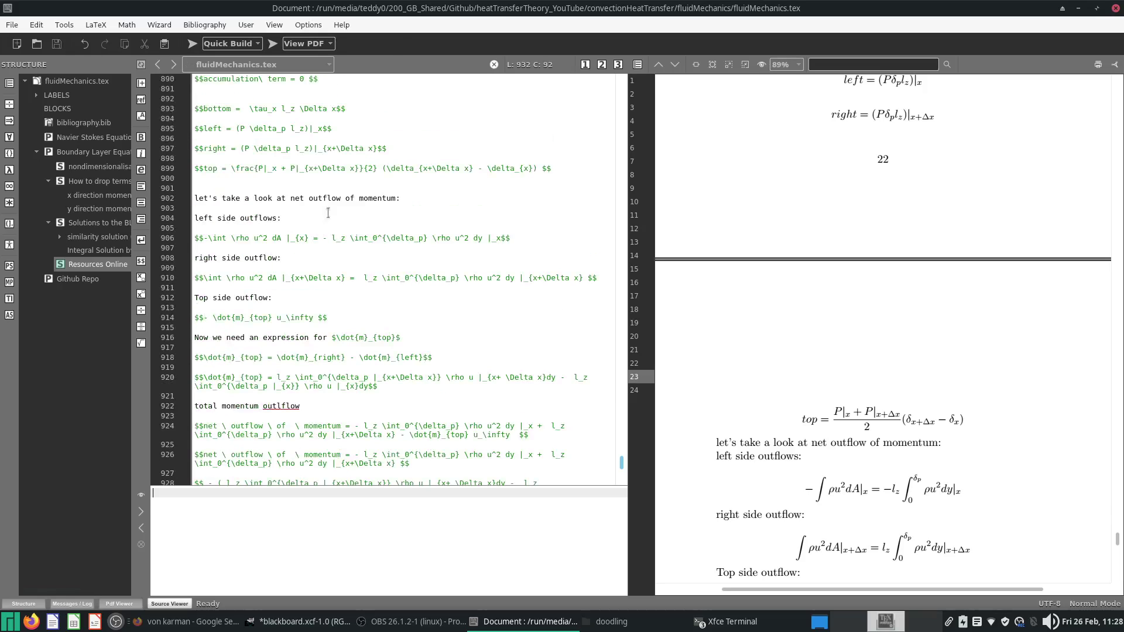
mouse_move(231, 168)
mouse_down()
mouse_move(446, 184)
mouse_move(537, 168)
mouse_up()
key(ctrl+c)
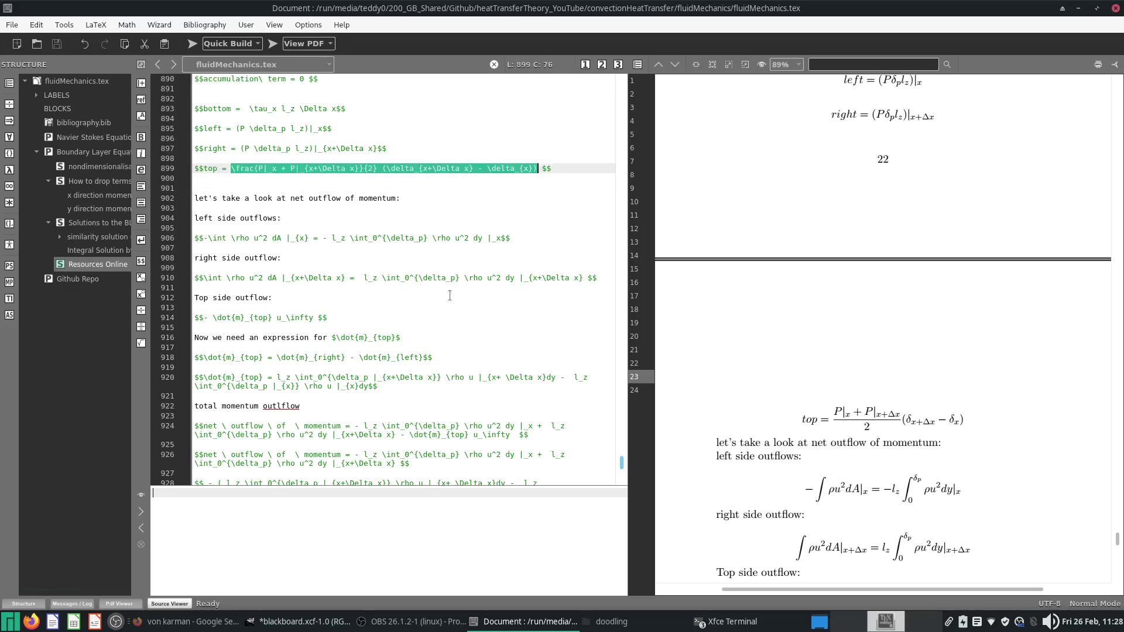
scroll(430, 313, down, 7)
click(194, 332)
key(ctrl+v)
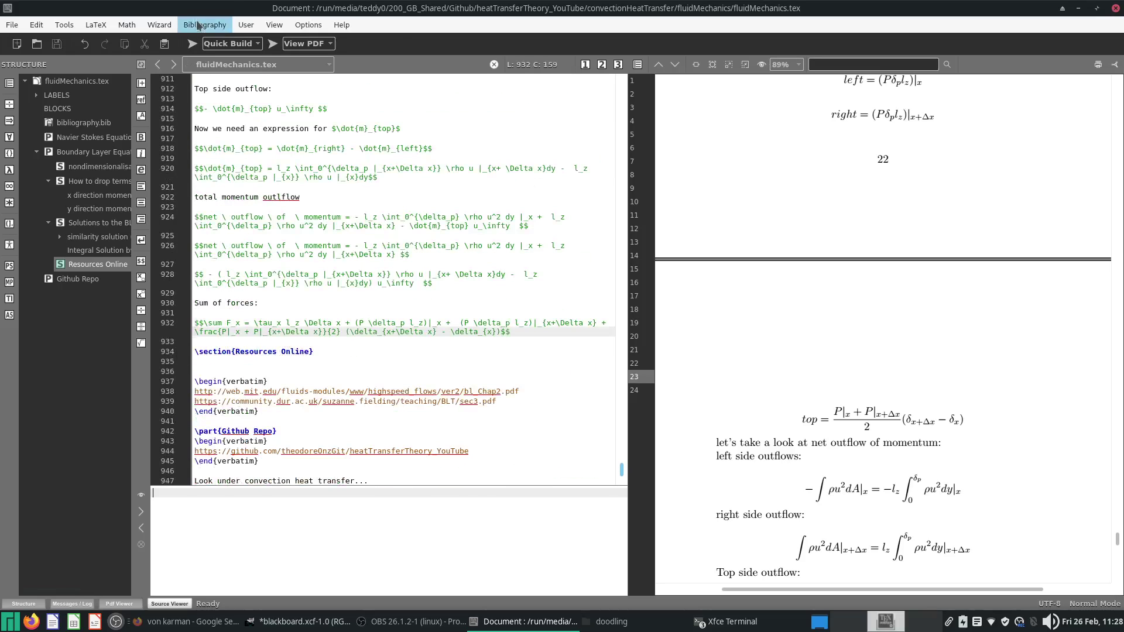
click(191, 45)
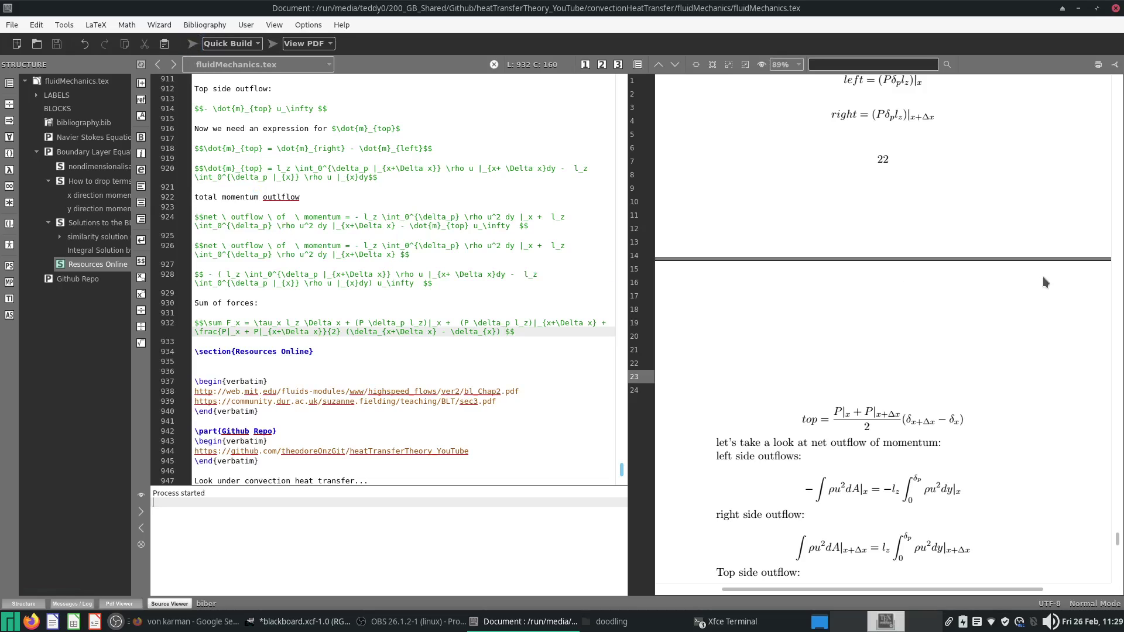
scroll(947, 341, down, 3)
scroll(947, 342, down, 4)
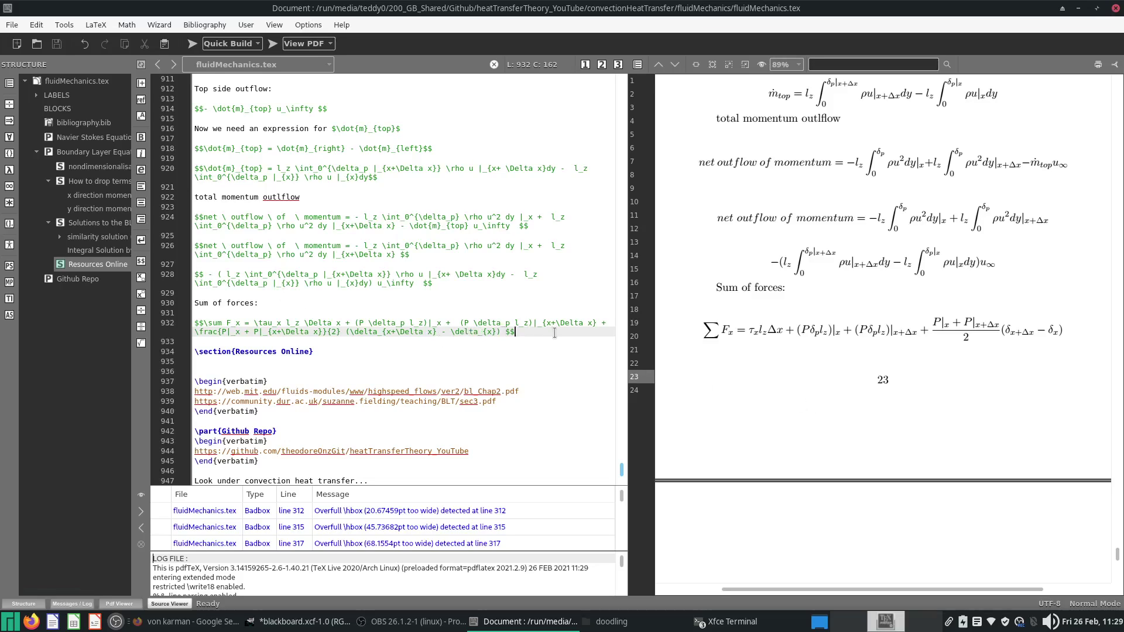
Add the heading 'Equating both:' with a new display equation below
key(Return)
key(Return)
text(Equating both:)
key(Return)
key(Return)
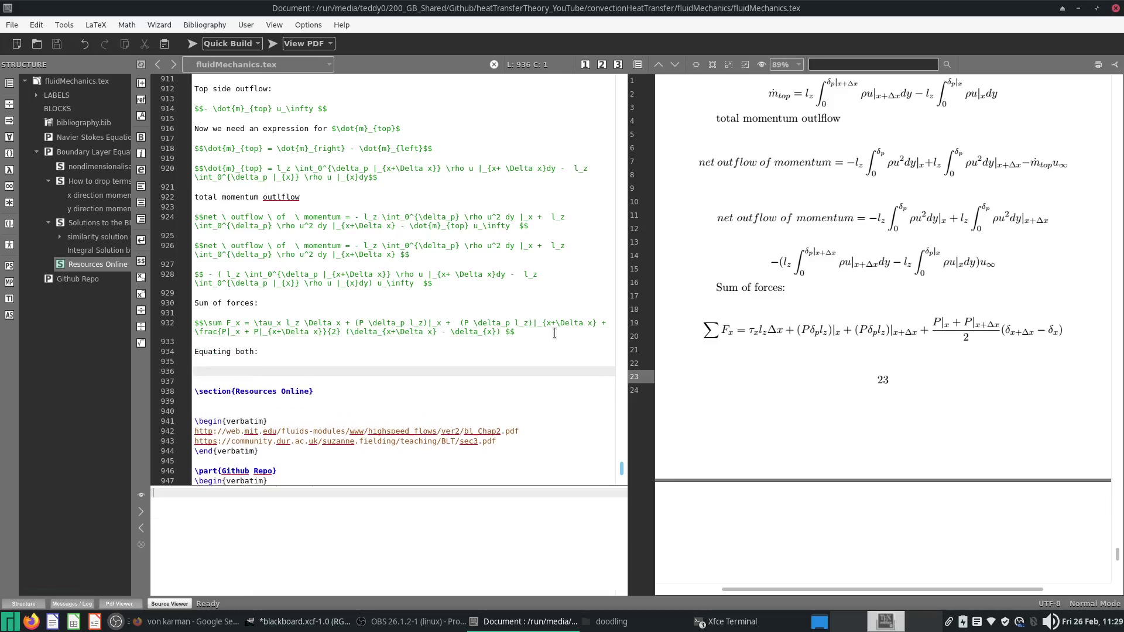
text($$$$)
key(ctrl+s)
Paste the force terms into the new equation, followed by an equals sign
drag(257, 323, 498, 334)
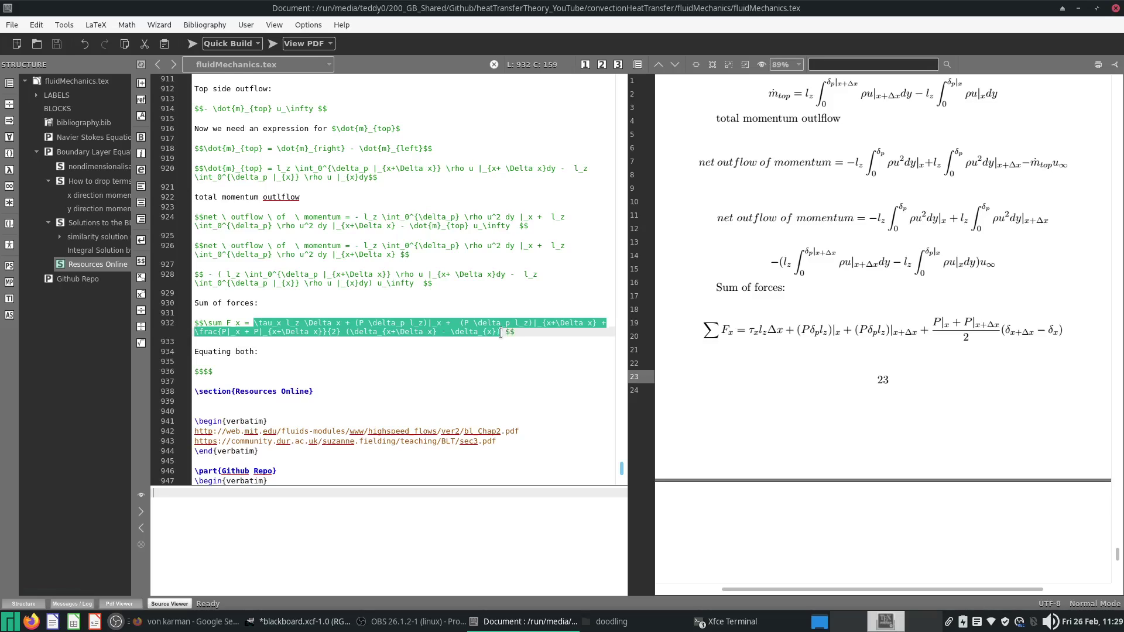
click(204, 371)
text(au_x l_z \Delta x + (P \delta_p l_z)|_x +  (P \delta_p l_z)|_{x+\Delta x} + \frac{P|_x + P|_{x+\Delta x}}{2} (\delta_{x+\Delta x} - \delta_{x}))
text(=)
key(ctrl+s)
Paste the net outflow lines below and delete the 'net outflow of momentum' label
drag(445, 284, 153, 247)
key(ctrl+c)
click(267, 388)
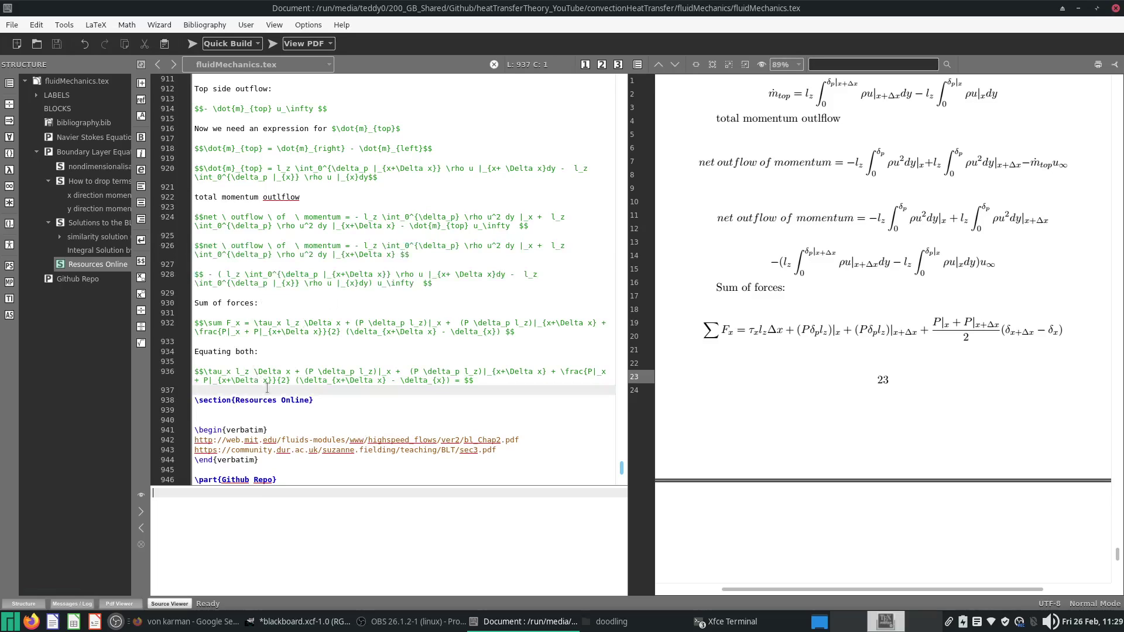
key(Return)
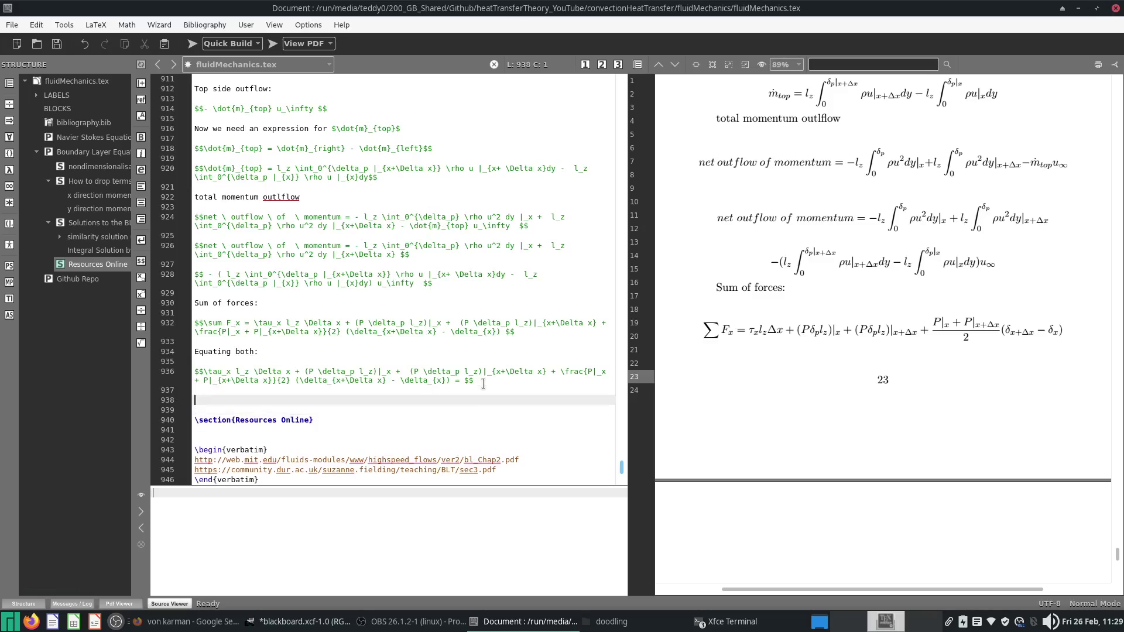
key(ctrl+v)
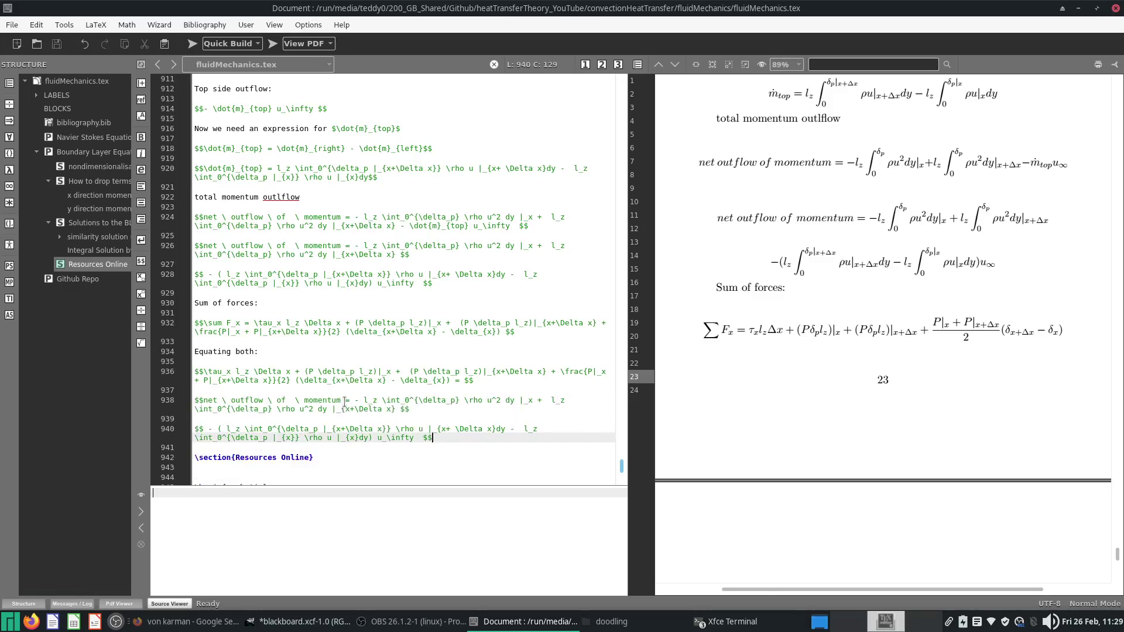
drag(345, 399, 203, 400)
click(192, 43)
key(BackSpace)
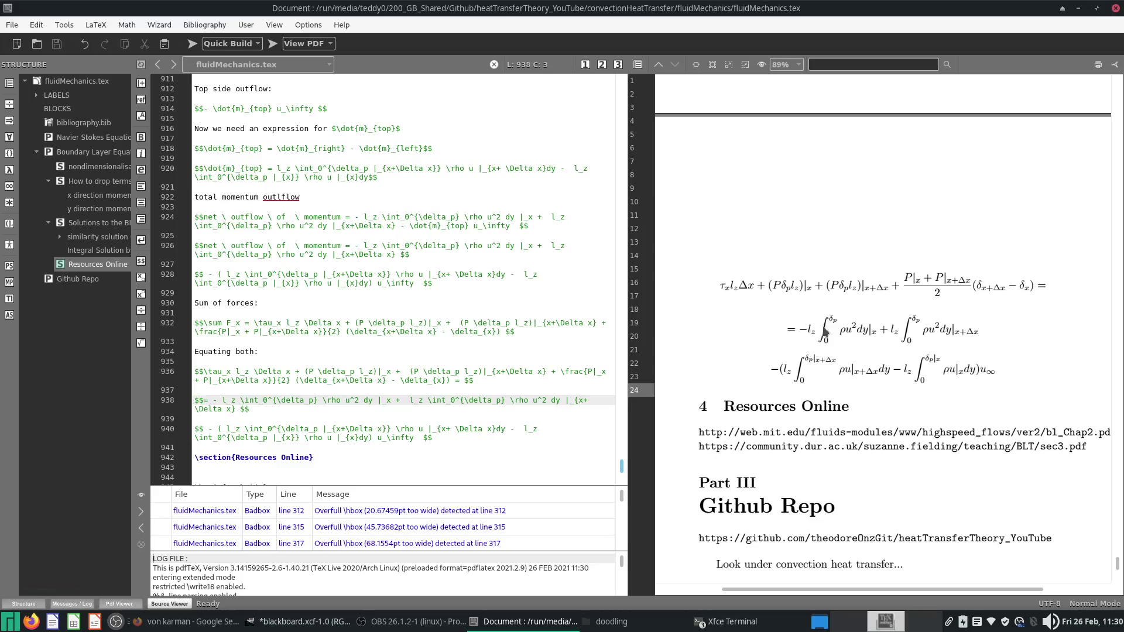
click(511, 447)
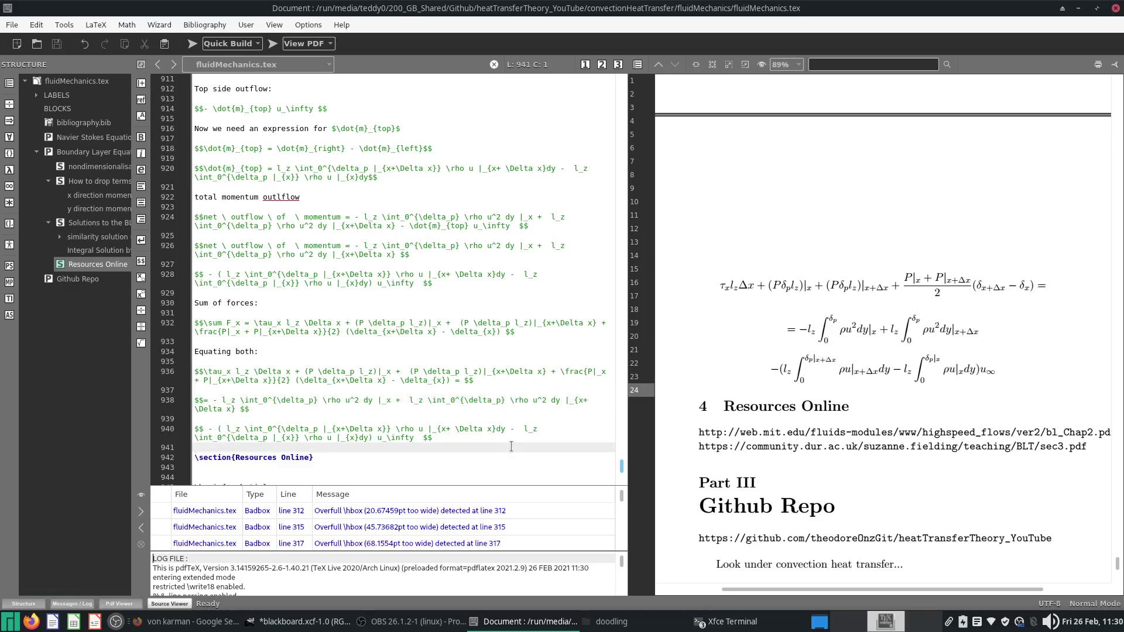
Add the note 'Cancel out $l_z$' and paste a copy of the balance equation below
key(Return)
key(Return)
key(Up)
text(Ca)
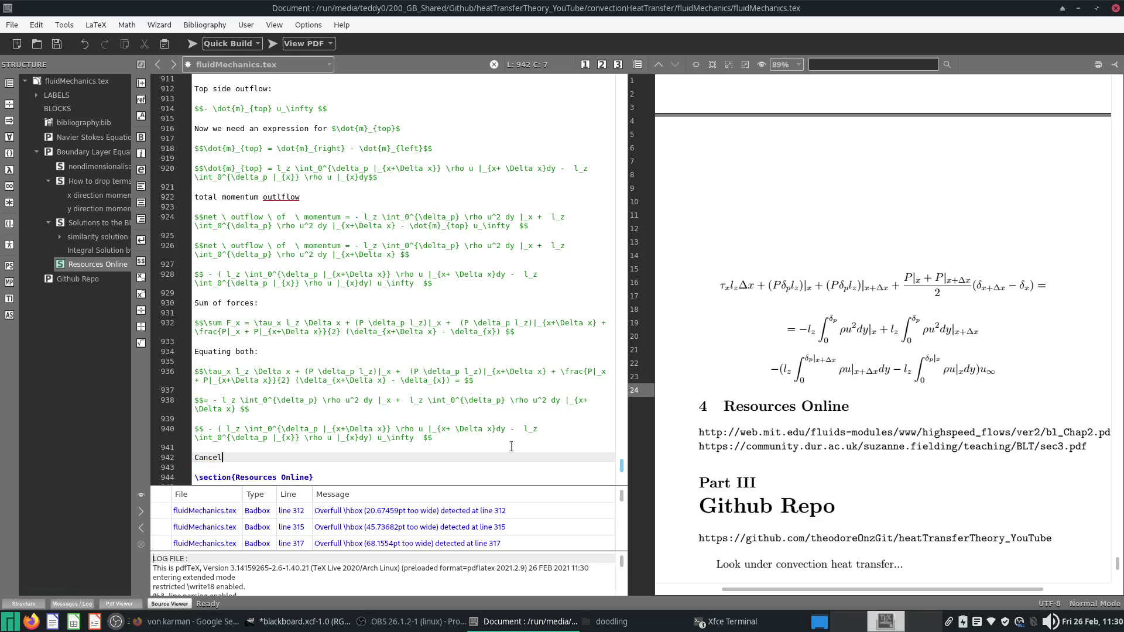
text(out $l_z$)
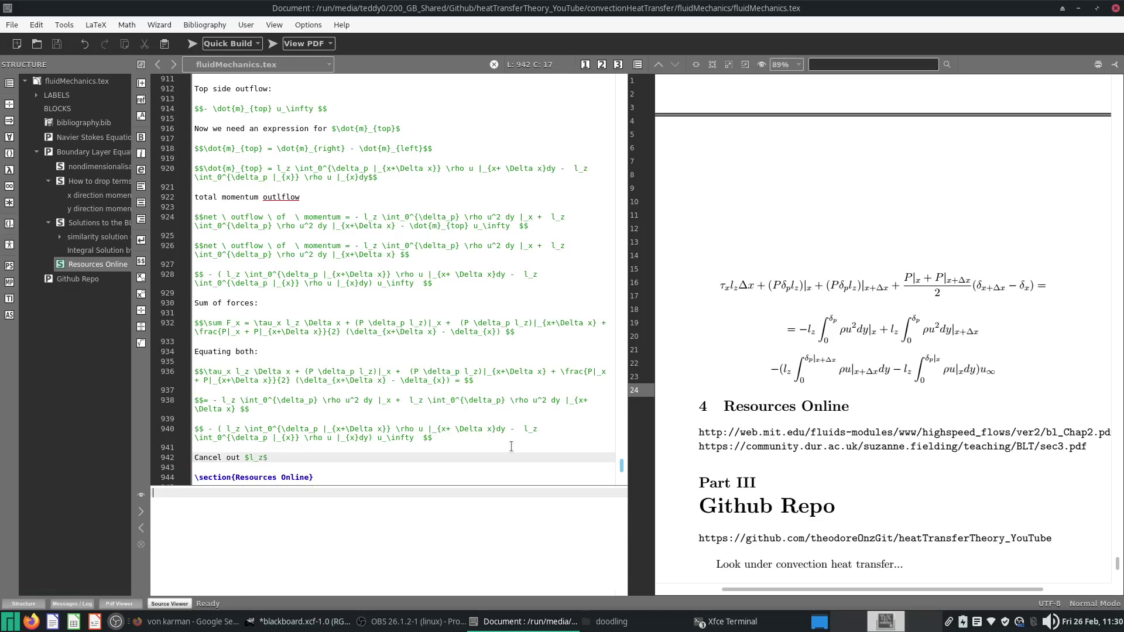
drag(433, 437, 177, 367)
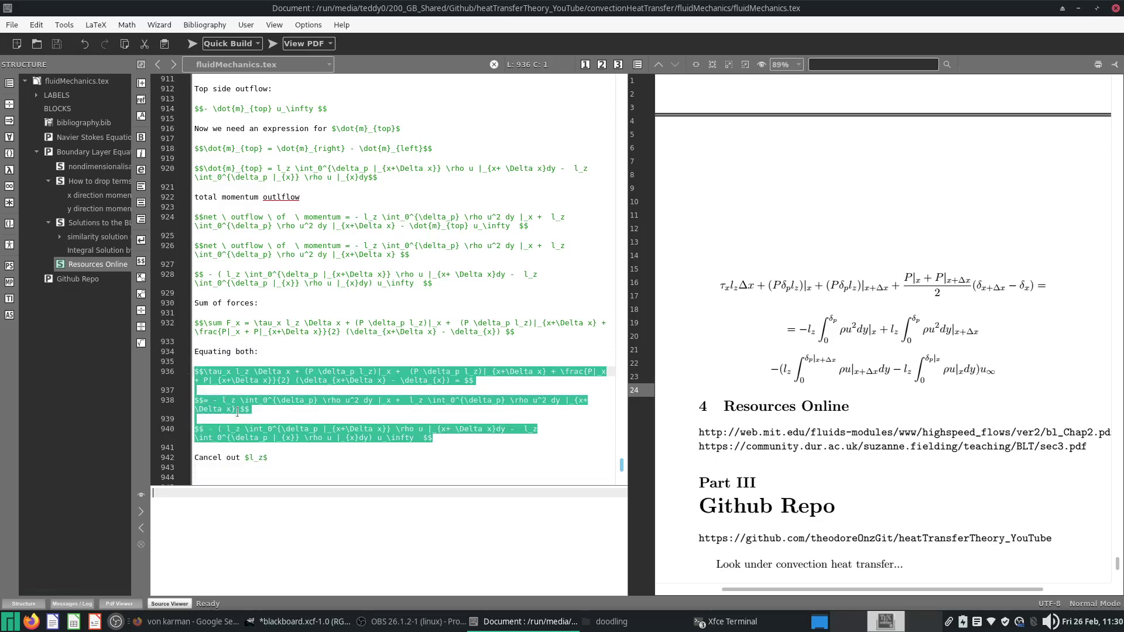
key(ctrl+c)
click(269, 476)
key(ctrl+v)
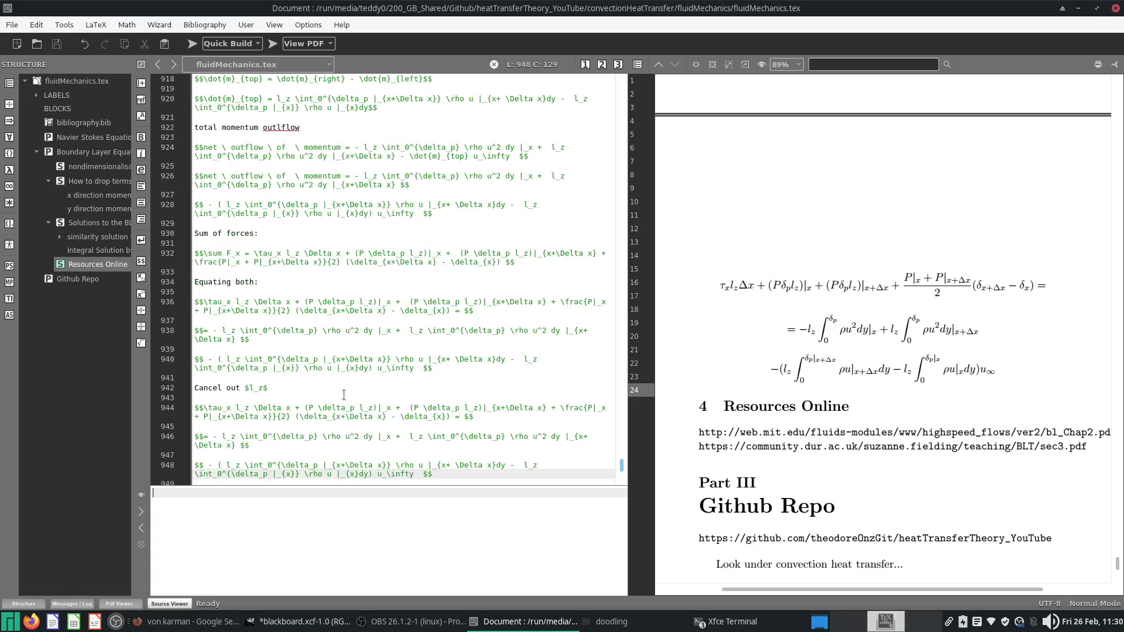
click(193, 43)
Delete l_z from the shear term and the left and right pressure terms
drag(232, 408, 254, 408)
key(BackSpace)
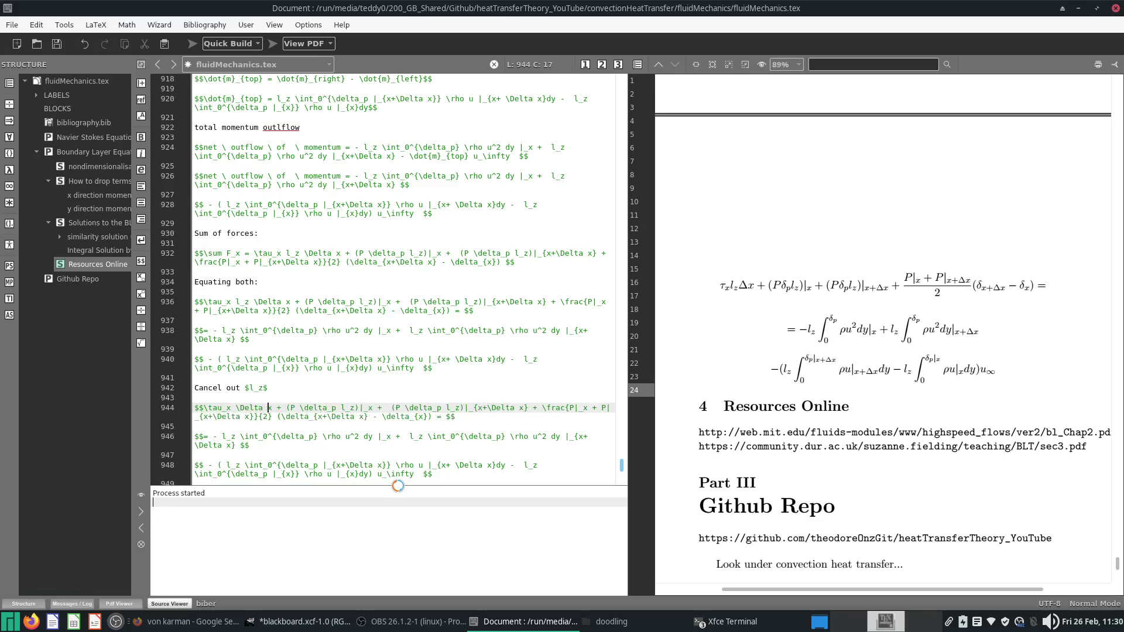
click(313, 408)
drag(446, 408, 461, 408)
key(BackSpace)
key(ctrl+Left)
key(ctrl+Left)
key(ctrl+Left)
key(ctrl+Left)
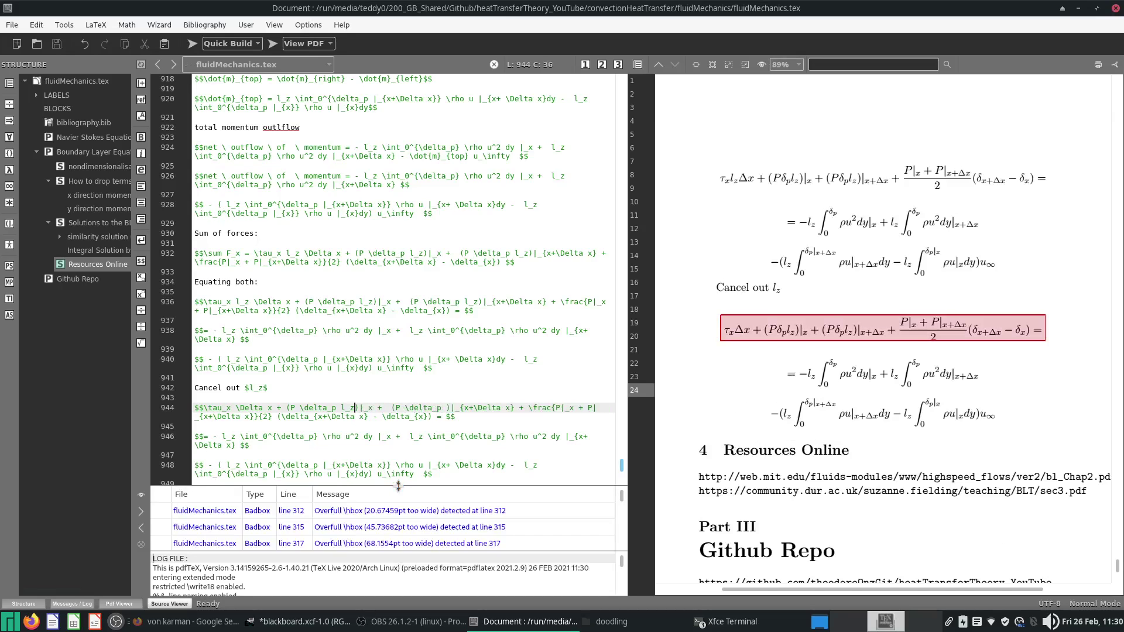
key(BackSpace)
key(BackSpace)
key(BackSpace)
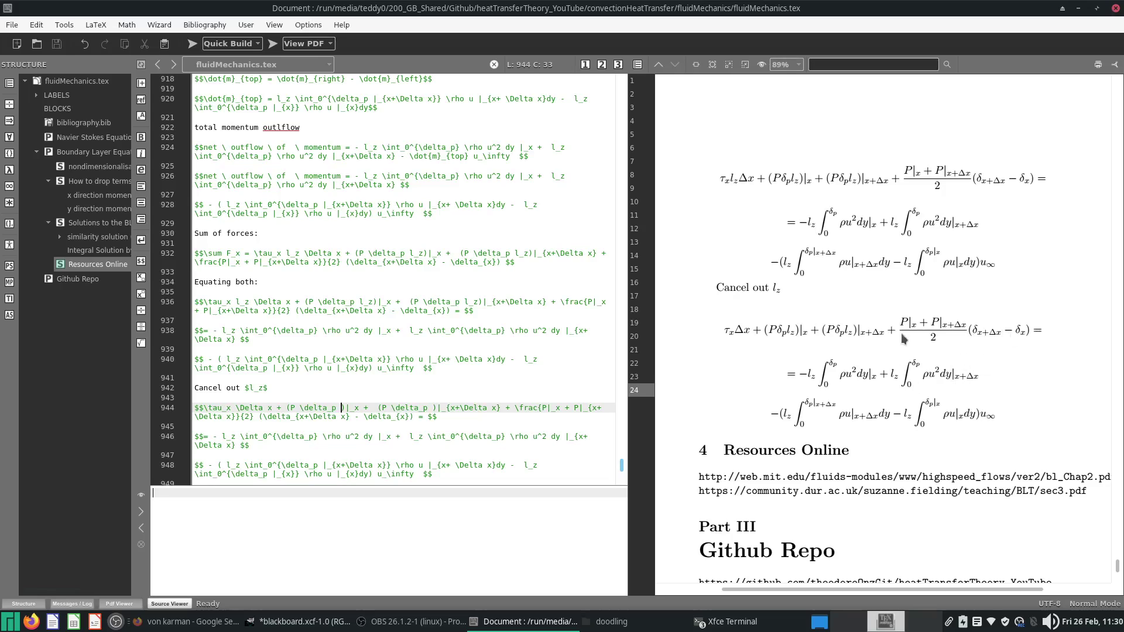
scroll(865, 337, up, 5)
scroll(939, 328, up, 10)
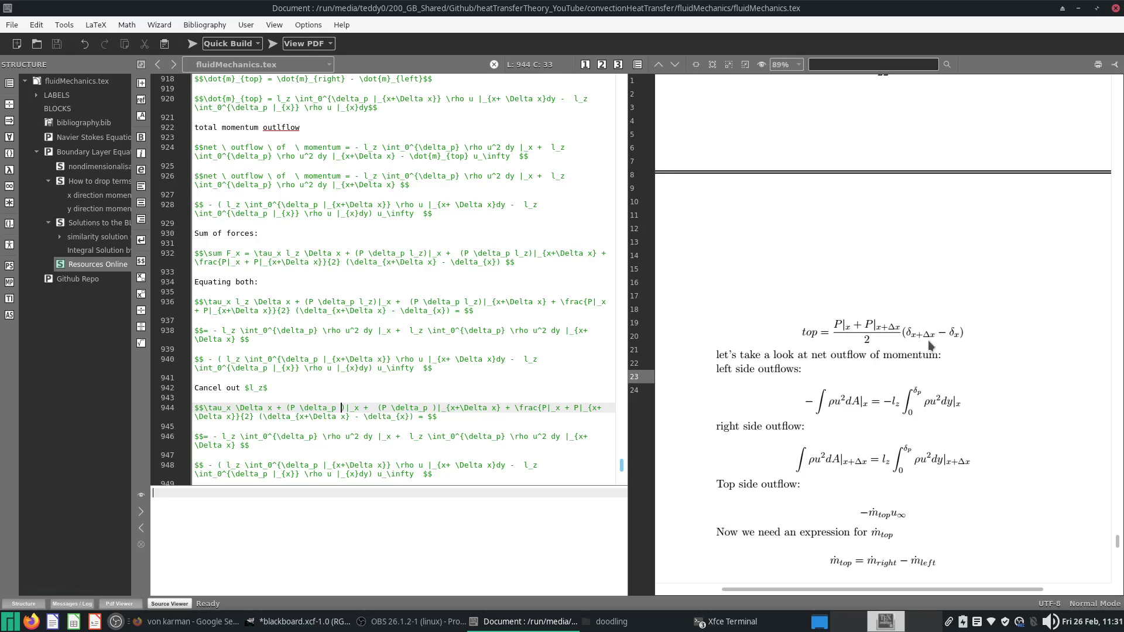
Insert l_z before the equals sign of the 'Equating both' force equation and recompile
scroll(289, 275, up, 4)
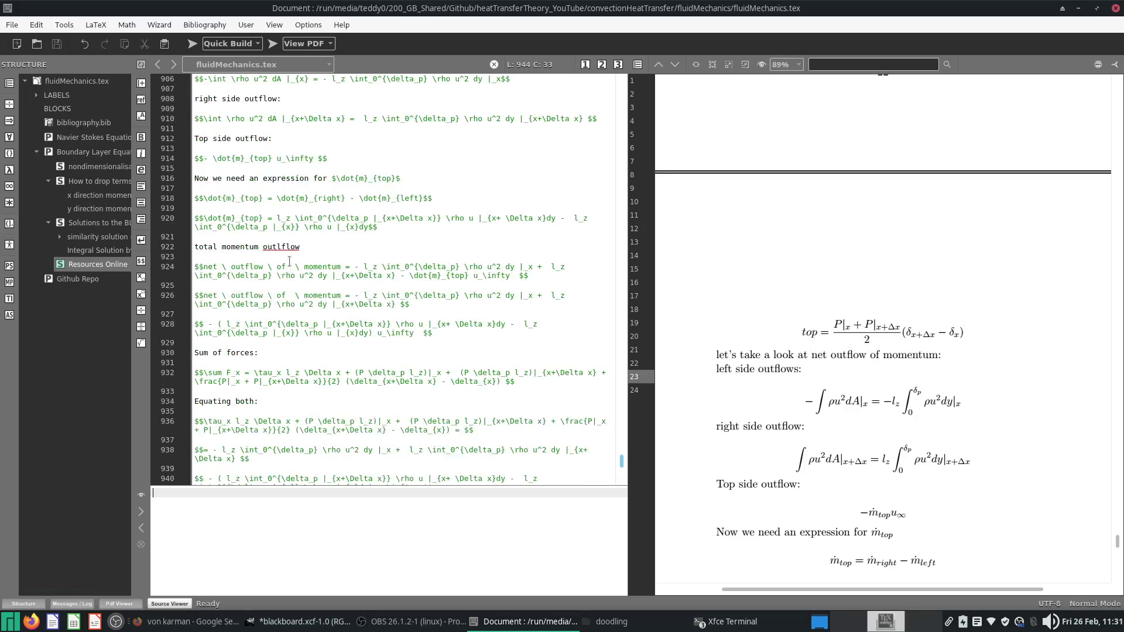
scroll(303, 193, up, 2)
scroll(304, 190, up, 4)
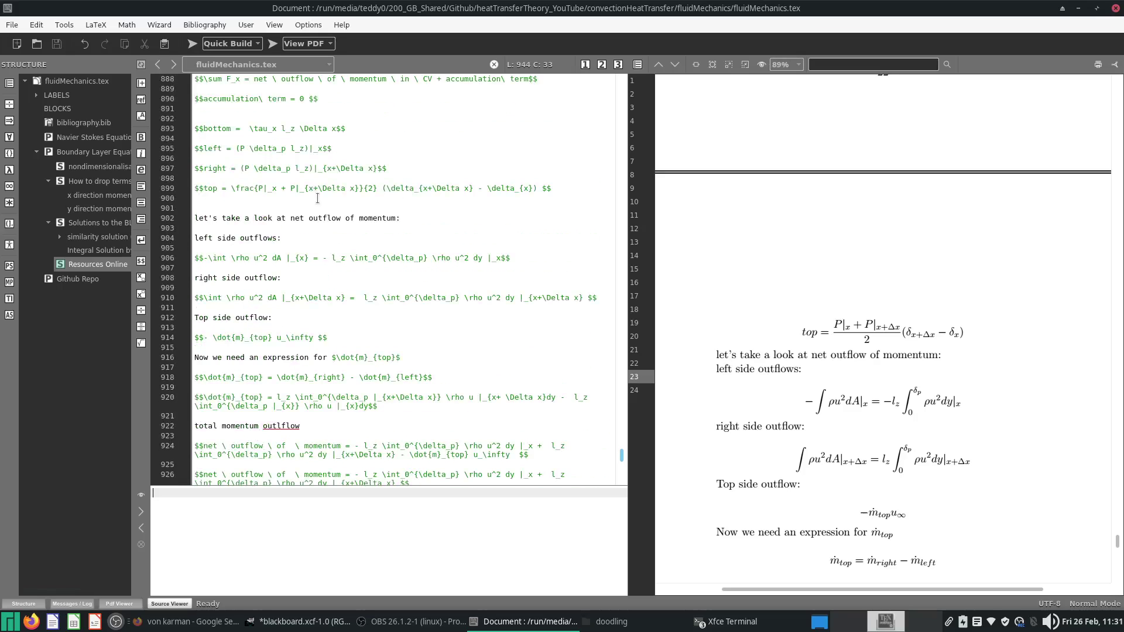
click(538, 187)
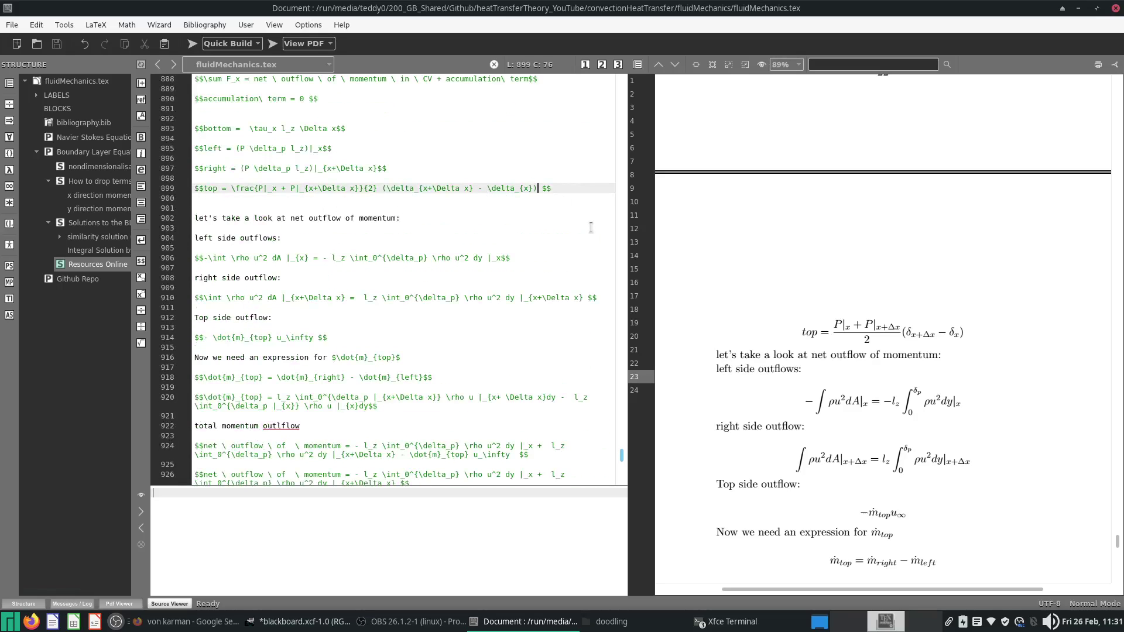
text(l_z)
key(shift+Left)
key(shift+Left)
key(shift+Left)
scroll(521, 357, down, 14)
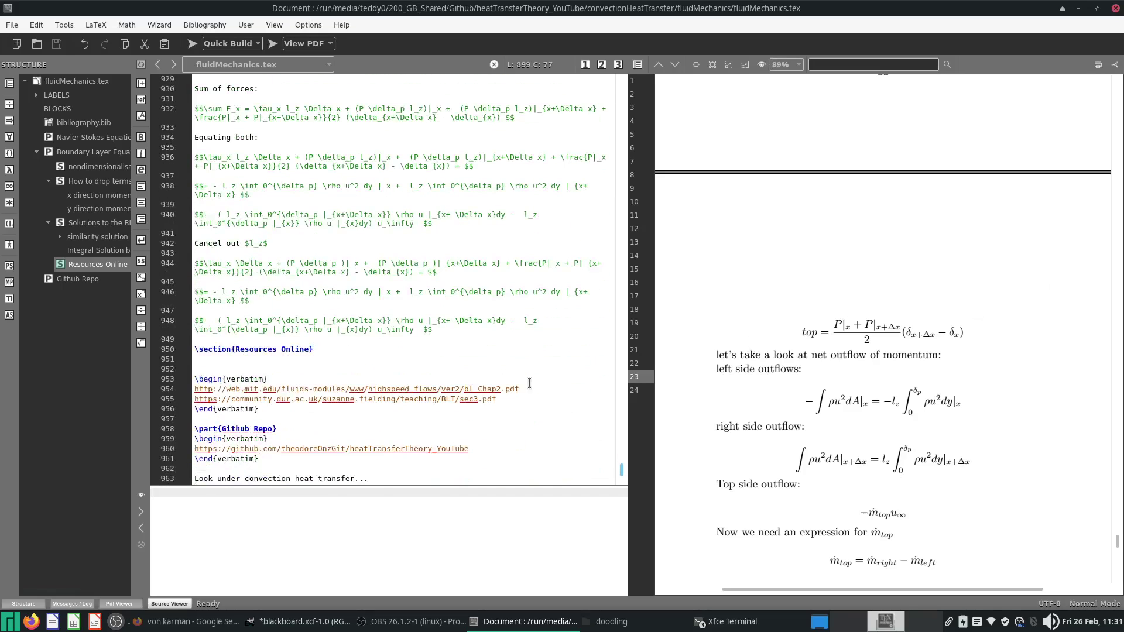
click(547, 157)
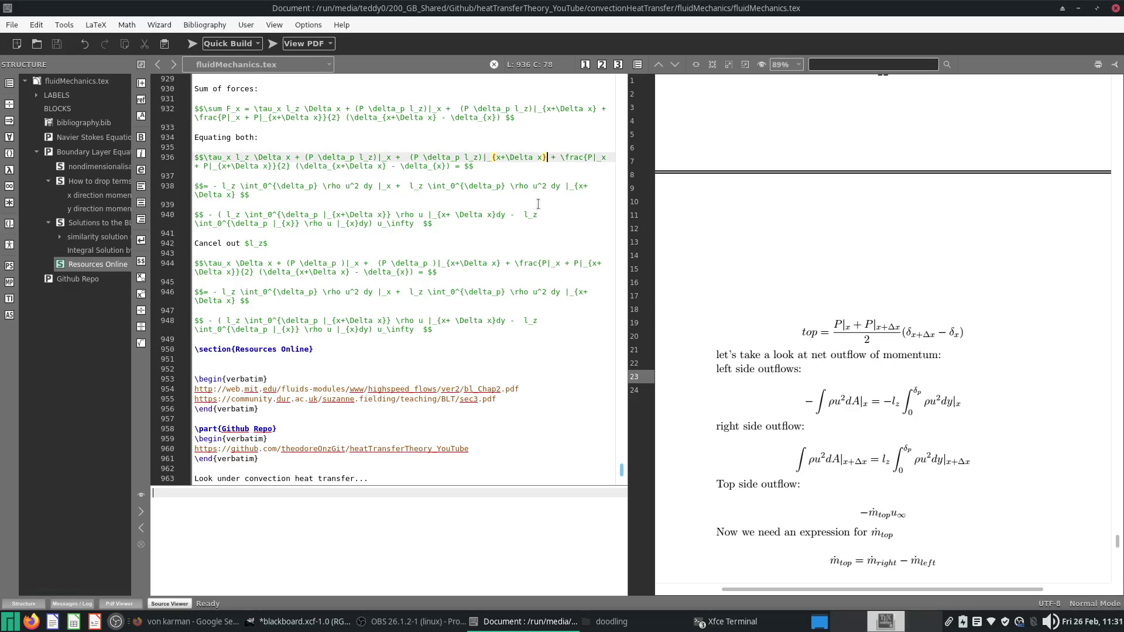
click(295, 166)
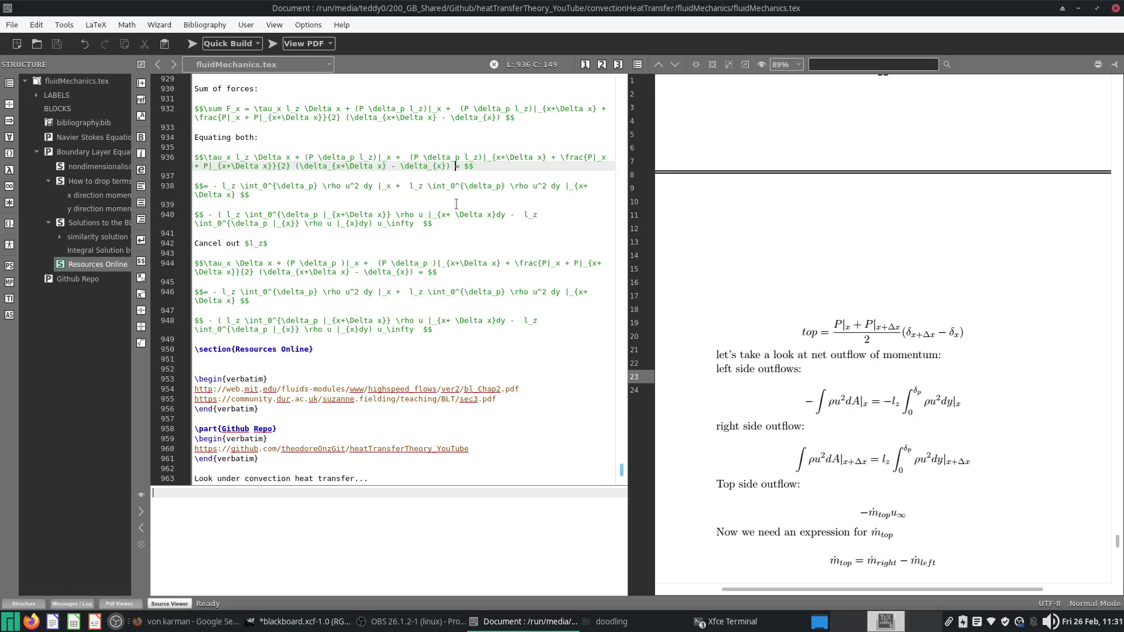
text(l_z)
click(192, 44)
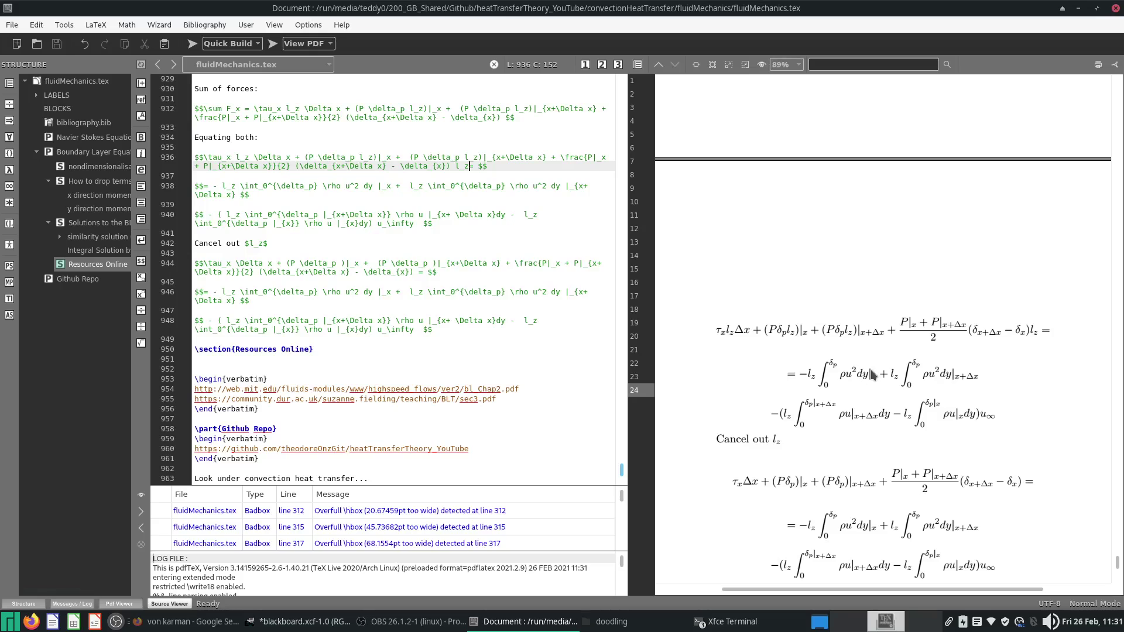
scroll(888, 371, down, 3)
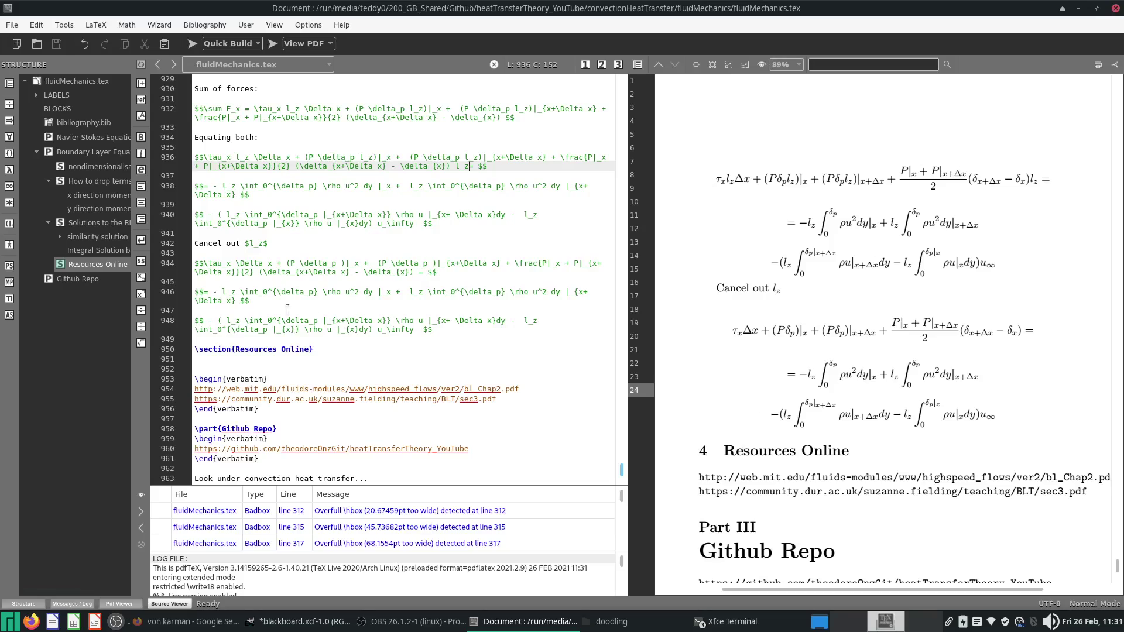
Delete the four l_z factors from the momentum and u∞ρu integral lines and recompile
drag(219, 296, 241, 296)
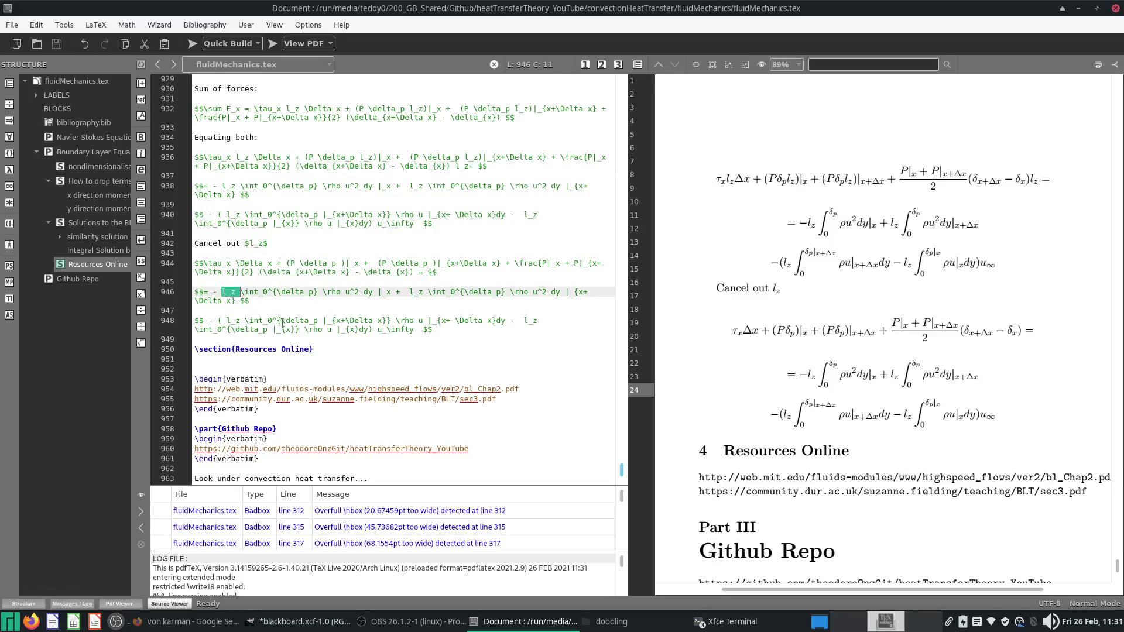
key(BackSpace)
drag(391, 292, 408, 293)
key(BackSpace)
drag(540, 312, 523, 311)
key(BackSpace)
drag(241, 311, 226, 312)
key(BackSpace)
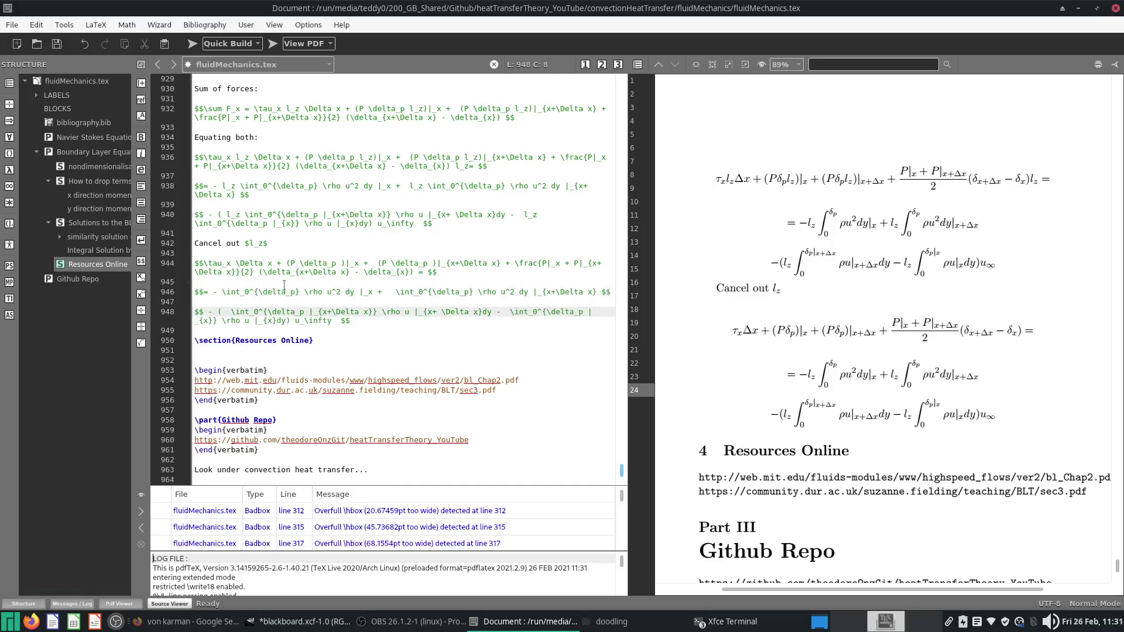
click(191, 43)
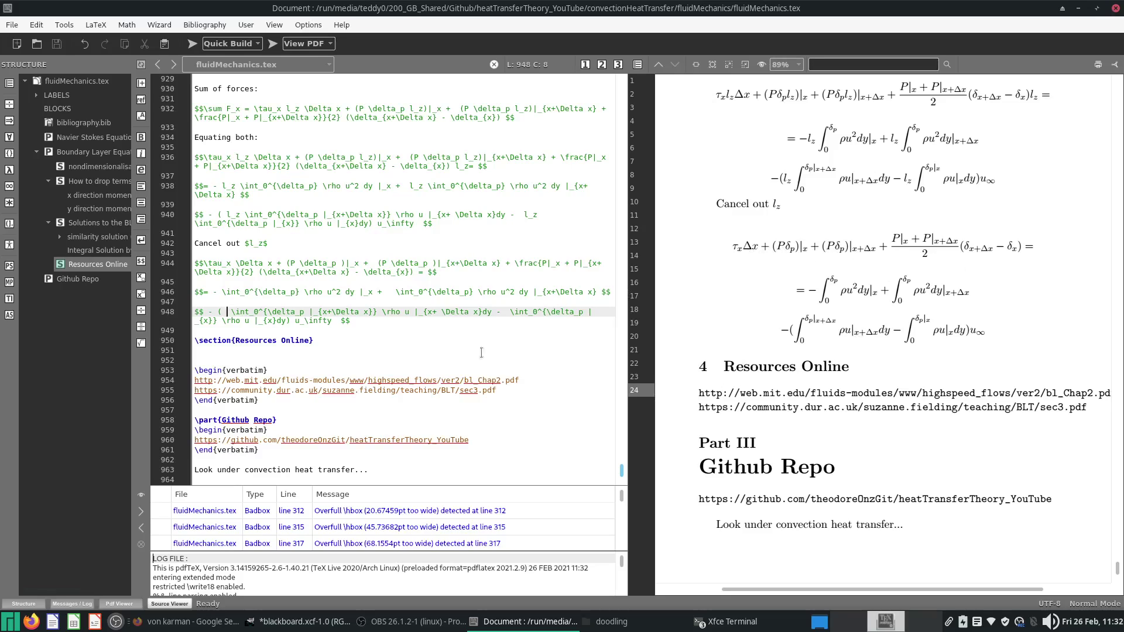
click(411, 319)
Add the line 'Divide by $\Delta x$ limit $\Delta x \rightarrow 0$' below the cancelled equations and rebuild
key(Return)
key(Return)
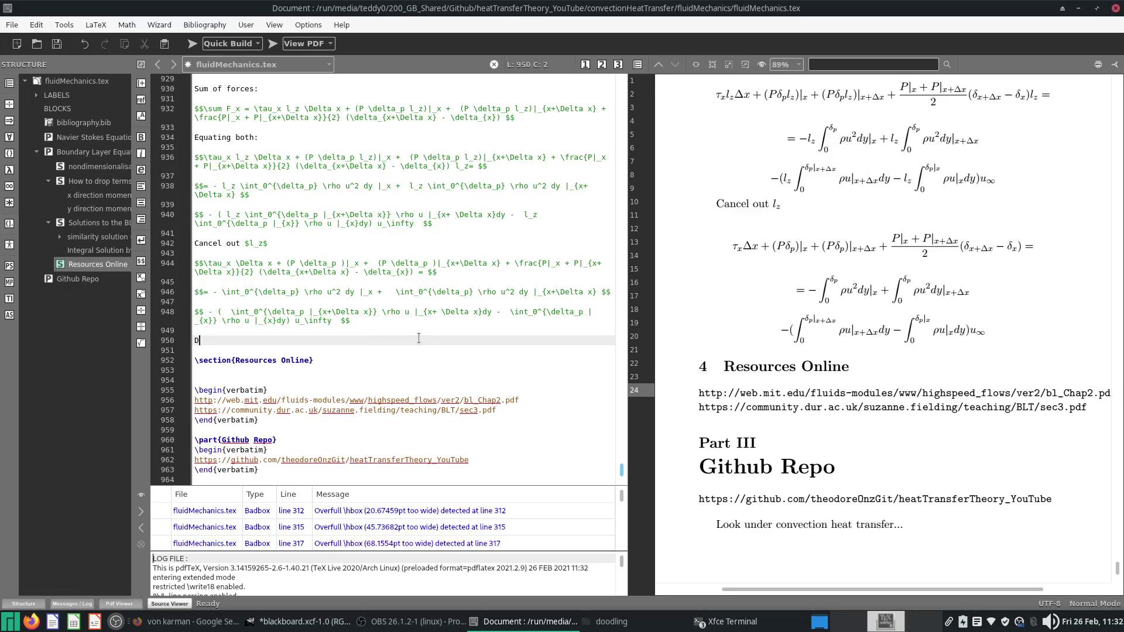
text(Divide by $\Delta x$ limit $\de)
key(BackSpace)
key(BackSpace)
text(Delta x ightarrow 0 $)
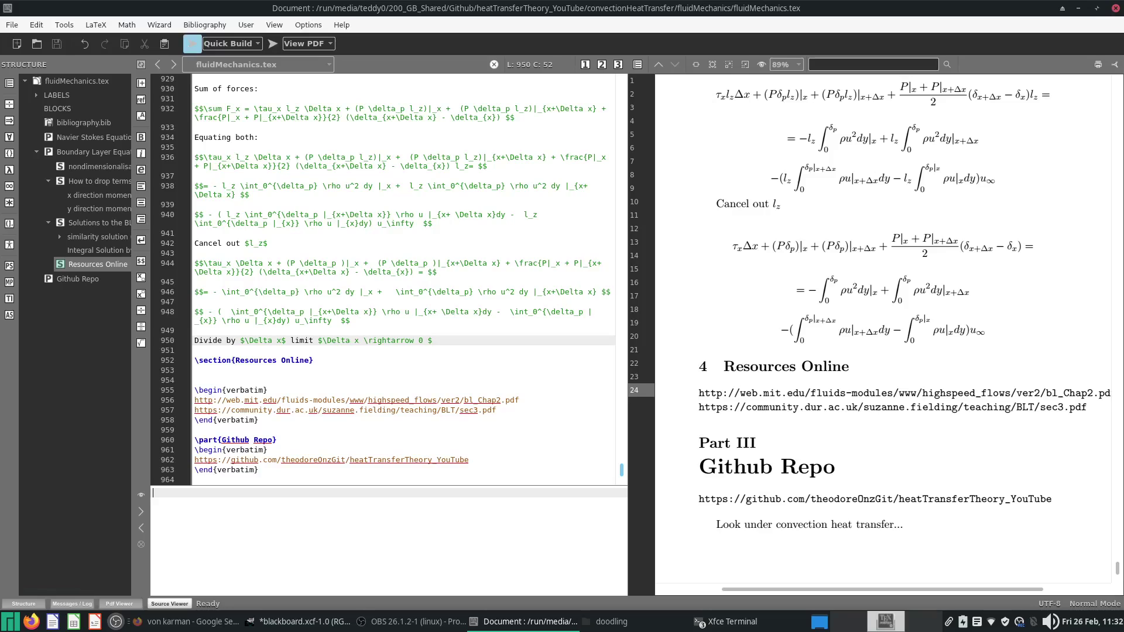
click(192, 43)
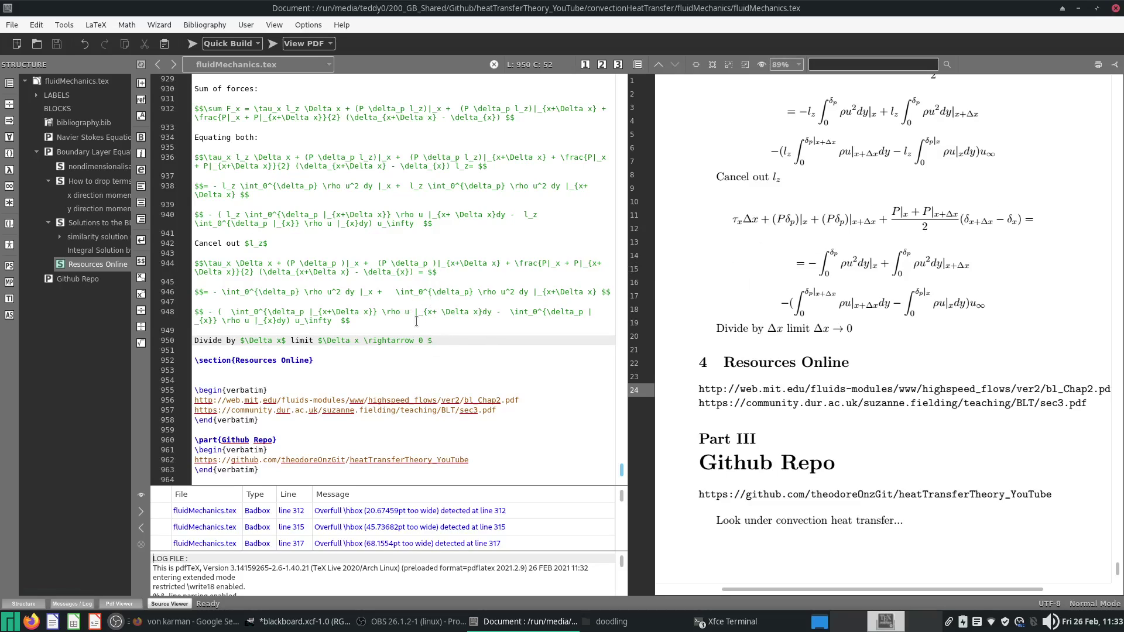
Paste a copy of the force equations below the limit line and drop Δx from the τx shear term
drag(389, 320, 180, 259)
key(ctrl+c)
click(316, 340)
click(321, 351)
key(Return)
key(Return)
key(ctrl+v)
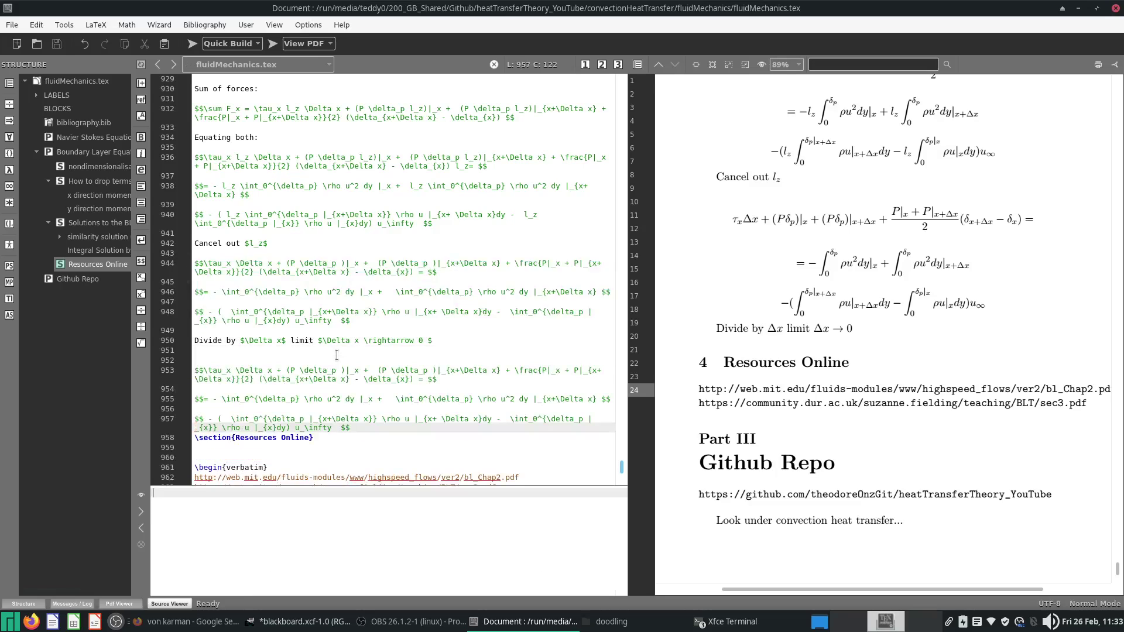
drag(236, 370, 274, 371)
key(BackSpace)
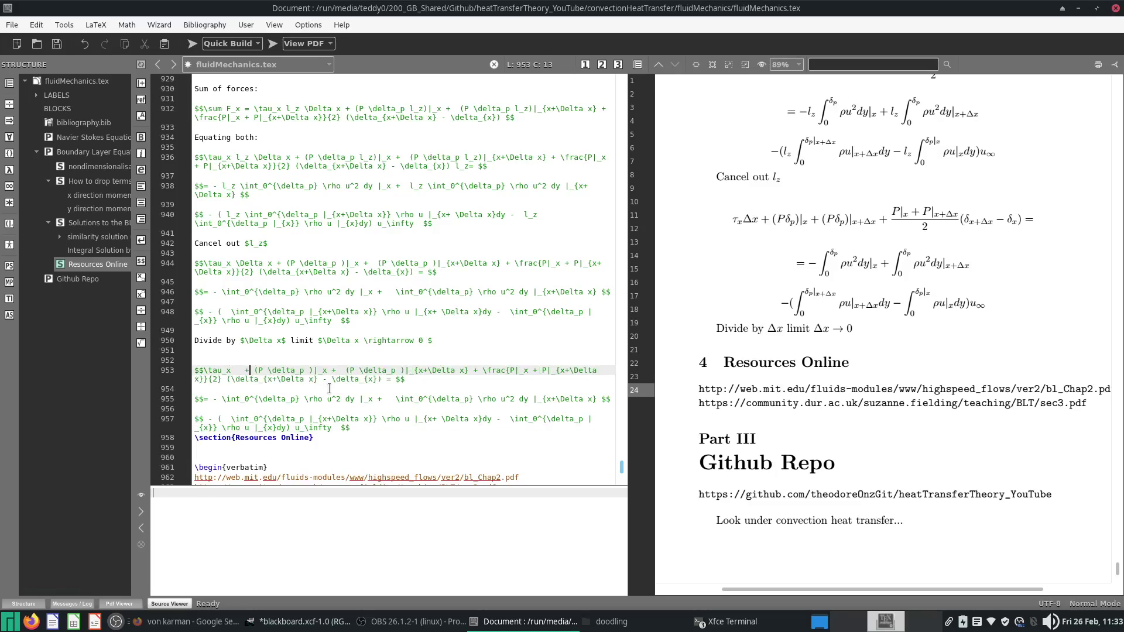
Wrap the two pressure terms in a \frac with \Delta x as the denominator
text(rac)
key(Return)
key(Right)
key(shift+Right)
key(shift+Right)
key(shift+Right)
key(shift+Right)
key(shift+Right)
key(shift+Right)
key(shift+Right)
key(shift+Right)
key(shift+Right)
key(shift+Right)
key(shift+Right)
key(shift+Right)
key(shift+Right)
key(shift+Right)
key(shift+Right)
key(shift+Right)
key(shift+Right)
key(shift+Right)
key(shift+Right)
key(shift+Right)
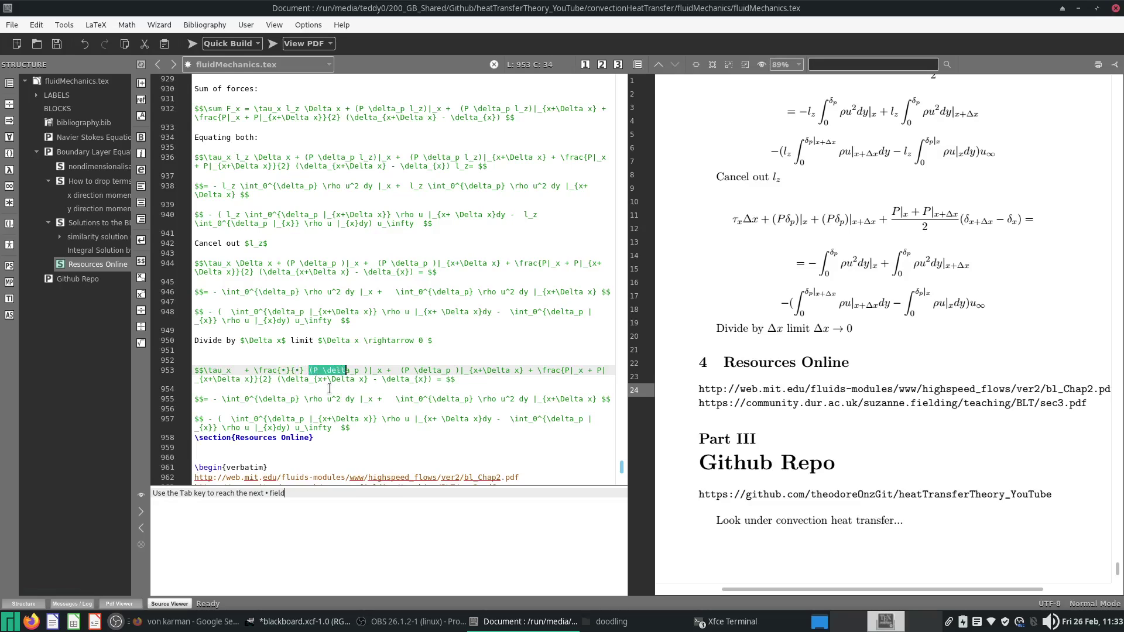
key(shift+Right)
key(shift+Right)
key(shift+Right)
key(shift+Right)
key(shift+Right)
key(shift+Right)
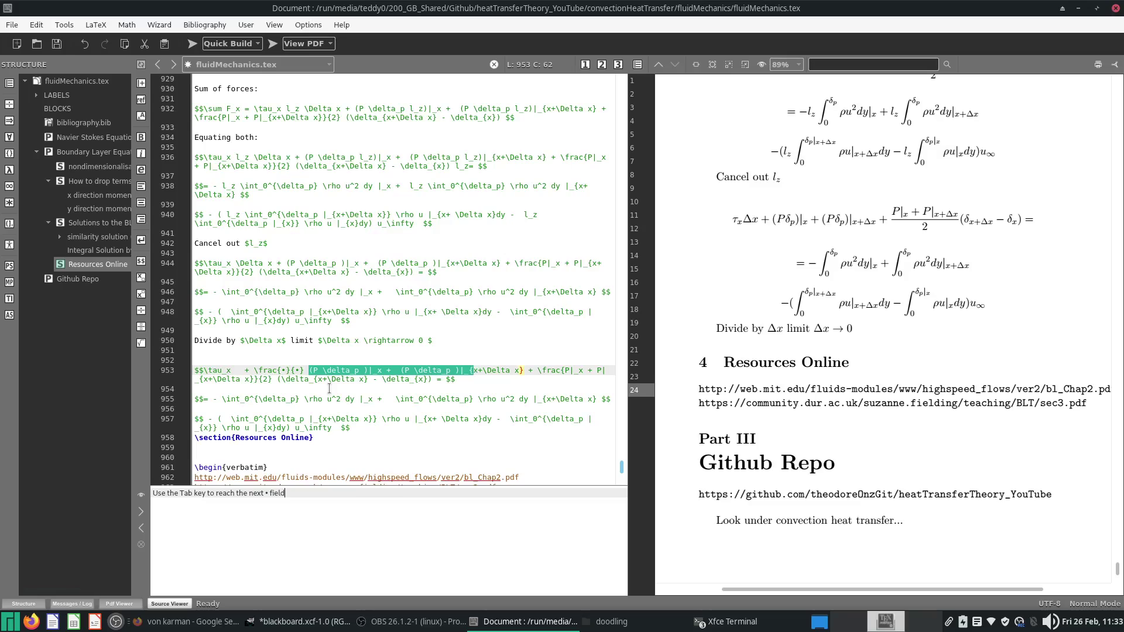
key(shift+Right)
key(shift+Right)
key(shift+Right)
key(shift+Right)
key(shift+Right)
key(shift+Right)
key(shift+Right)
key(shift+Right)
key(shift+Right)
key(shift+Right)
key(shift+Right)
key(ctrl+c)
key(BackSpace)
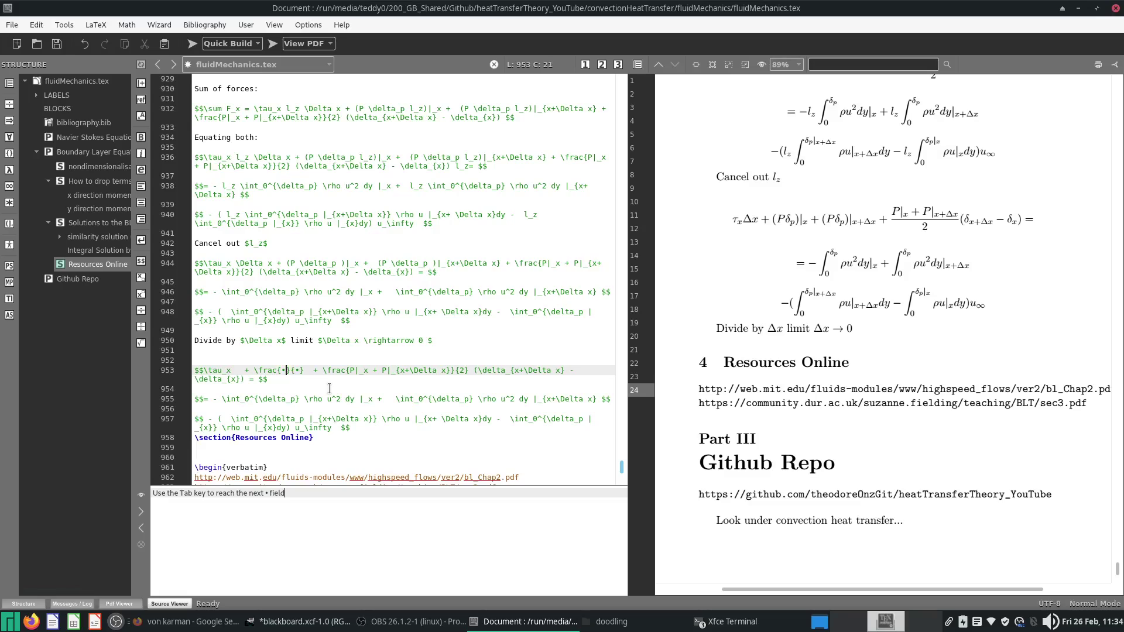
key(ctrl+v)
text(\Delta x)
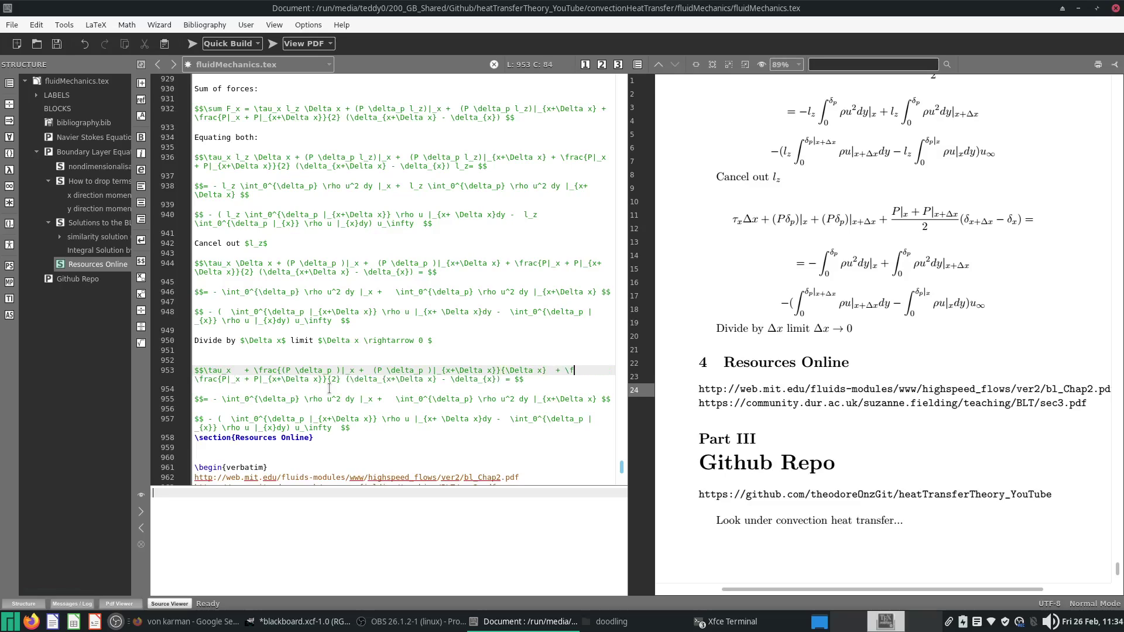
Turn the 1/2 fraction's denominator into \Delta x and rebuild the PDF
text(rac)
key(Return)
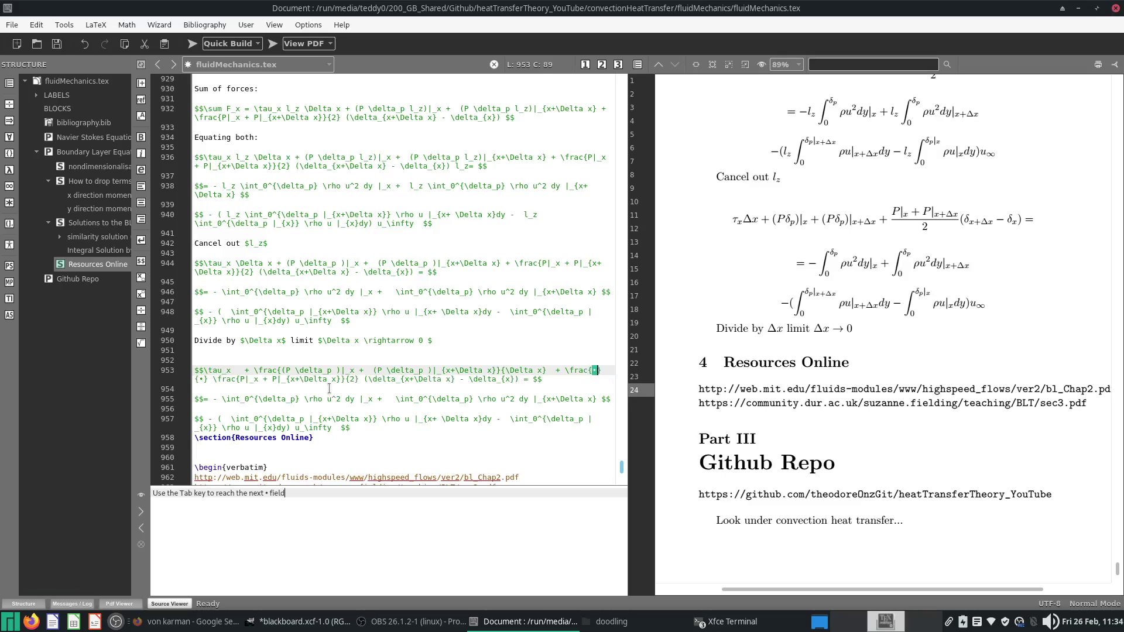
text(1)
key(Tab)
text(2)
key(Right)
key(Right)
key(Right)
key(Right)
key(Right)
key(Right)
key(Right)
key(Right)
key(Right)
key(BackSpace)
text(\Delta x)
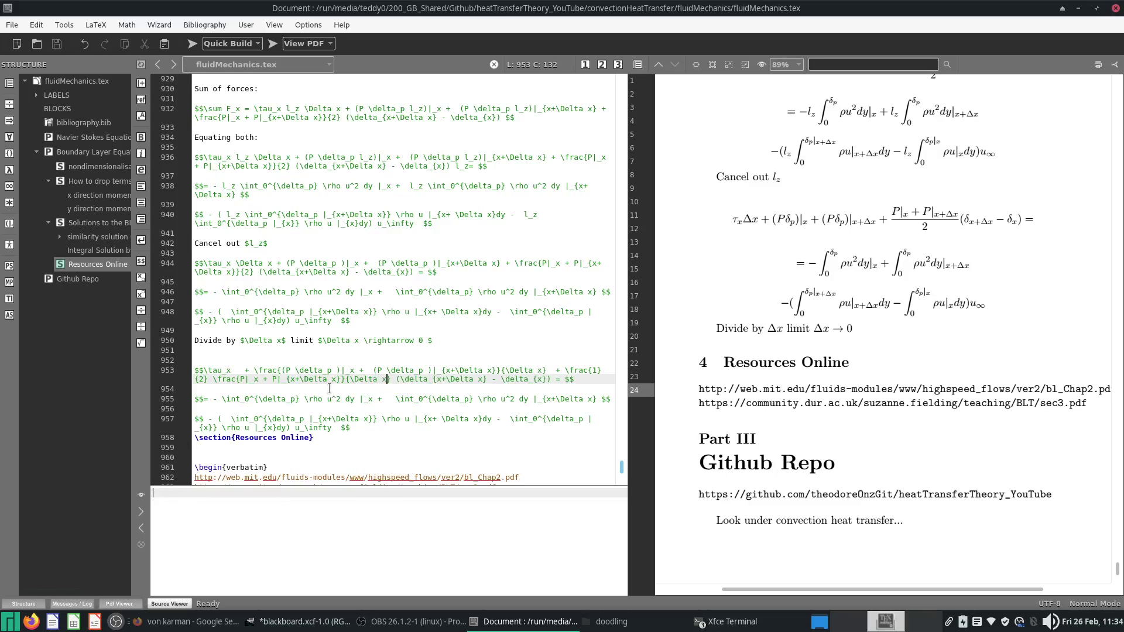
click(192, 44)
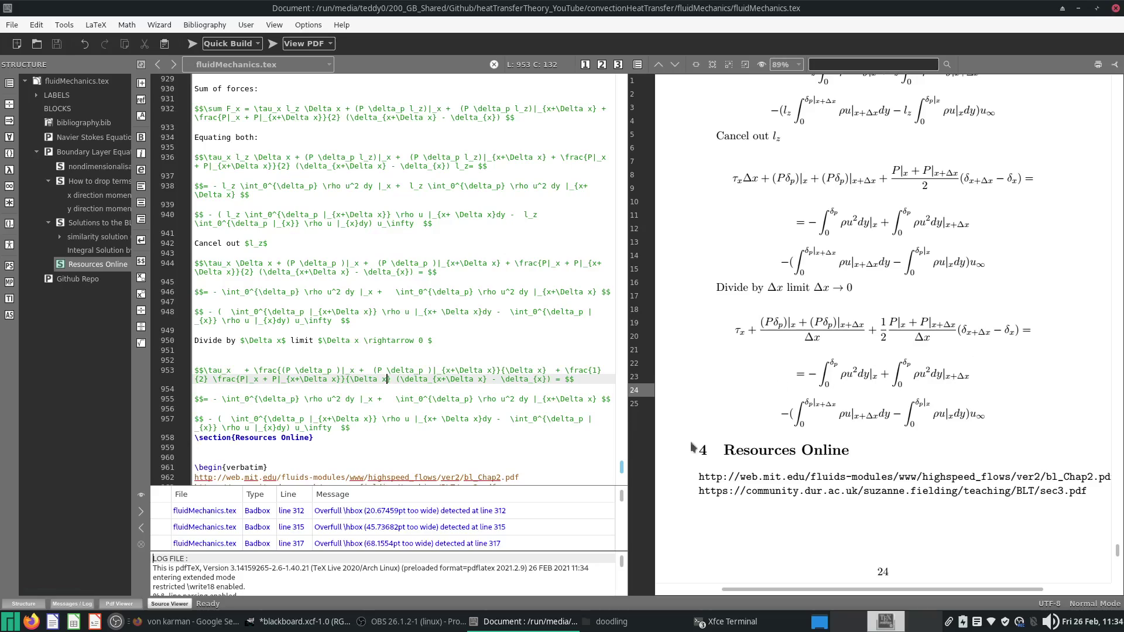
Put the ρu² integral difference on line 955 over Δx, save and rebuild
click(223, 400)
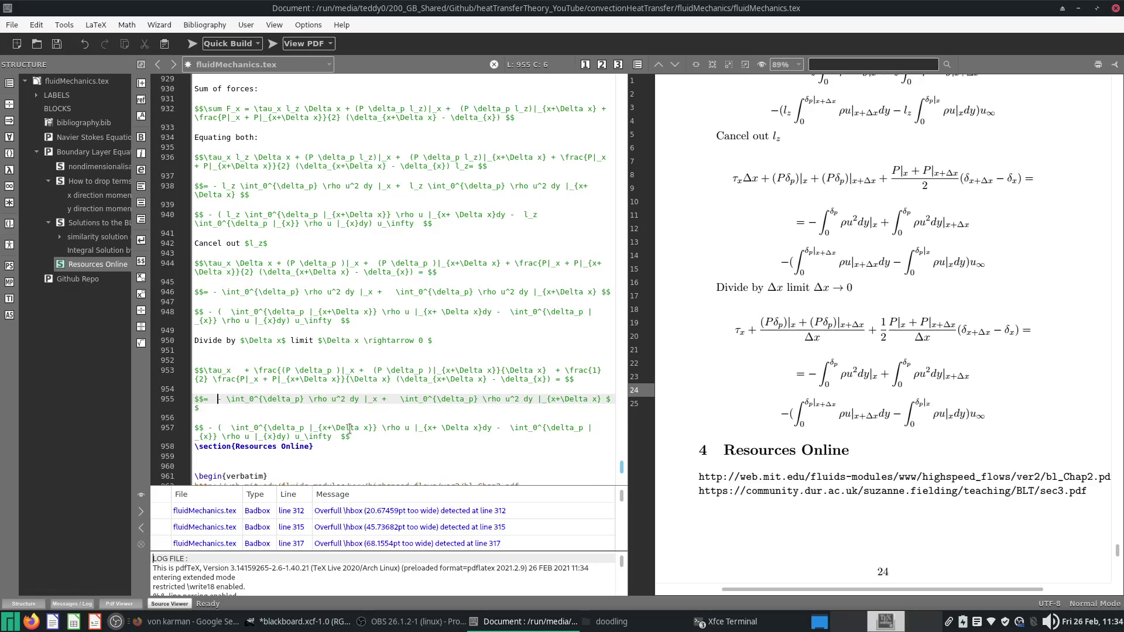
text(rac)
key(Return)
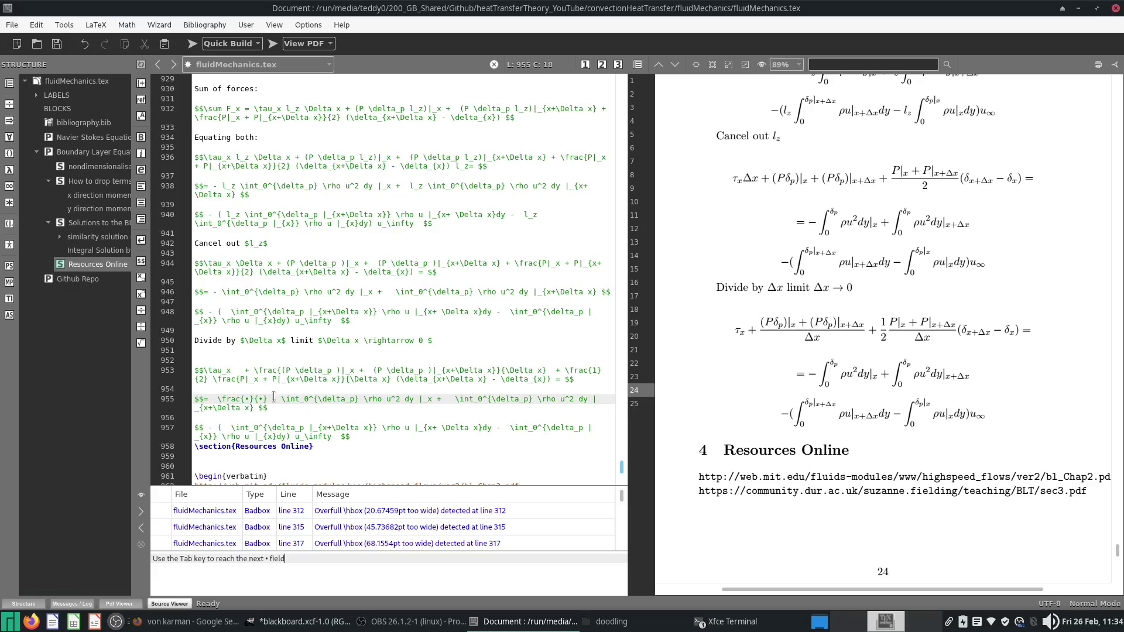
click(255, 401)
drag(274, 400, 258, 408)
key(ctrl+x)
click(245, 399)
key(ctrl+v)
key(Tab)
text(\)
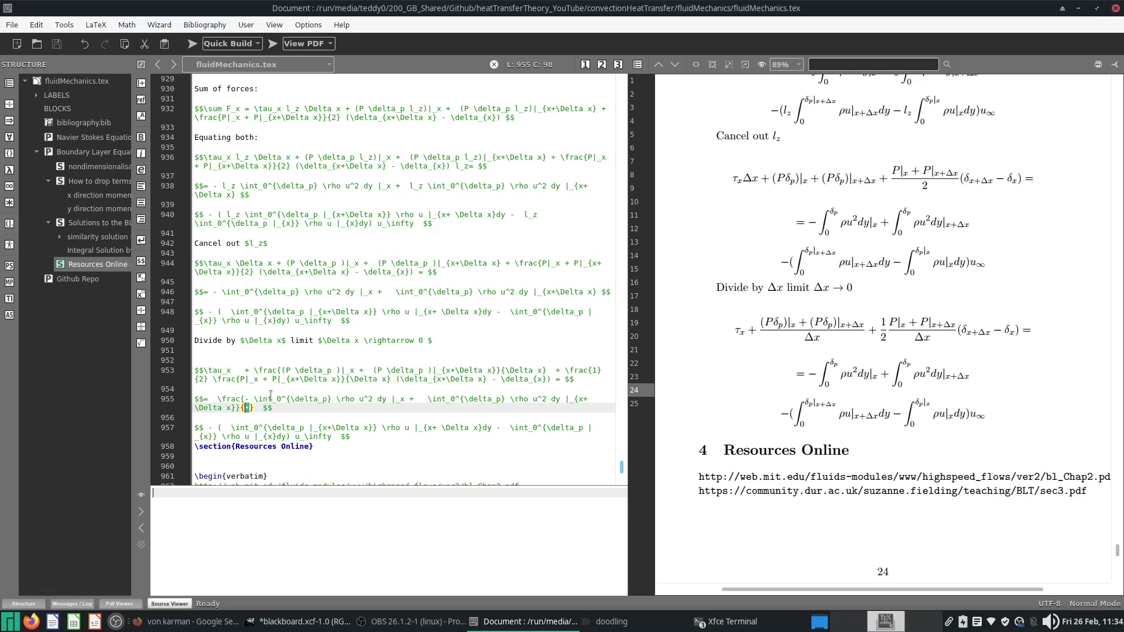
text(Delta x)
key(ctrl+s)
click(192, 43)
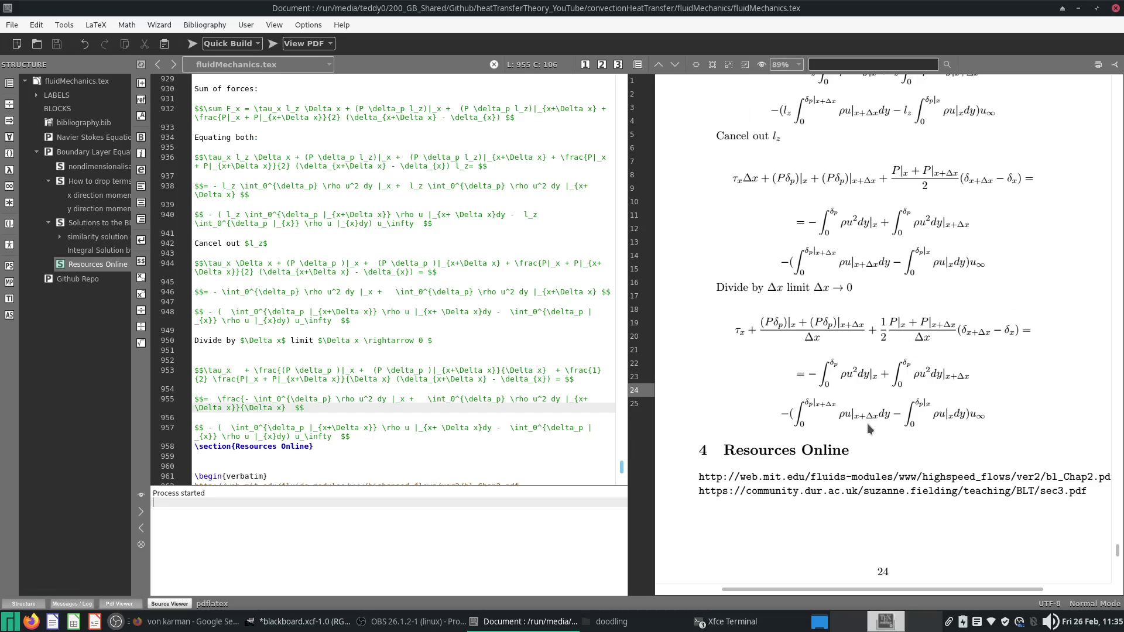
Insert \frac{1}{\Delta x} after the minus before the u∞ρu term and recompile
click(215, 427)
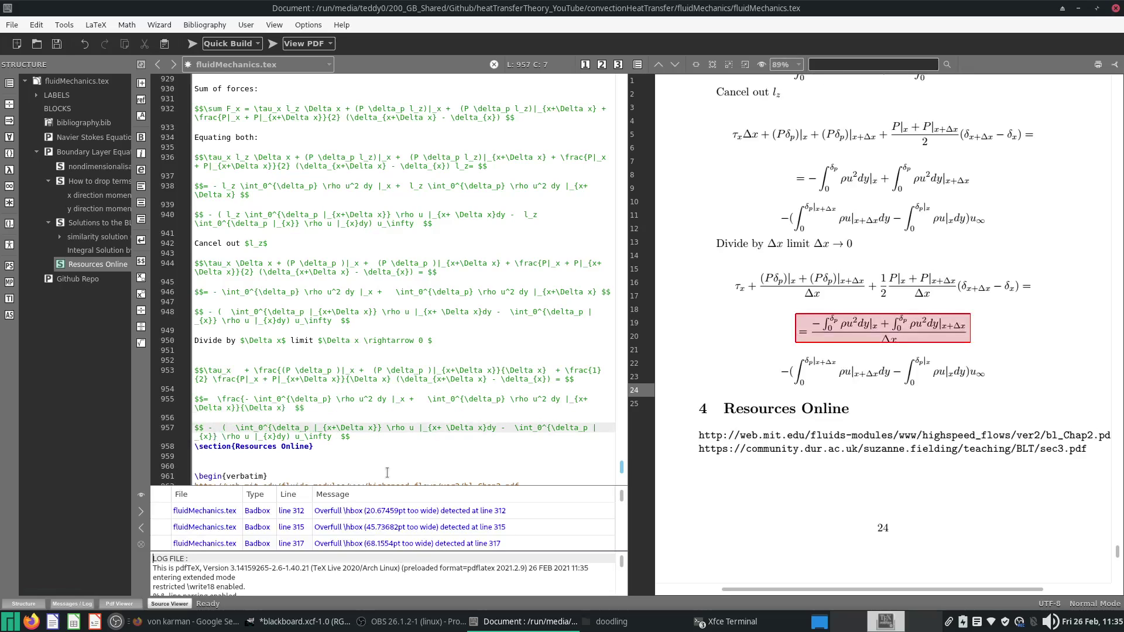
text(\frac)
key(Return)
text(1)
key(Tab)
text(\Delta x)
key(F1)
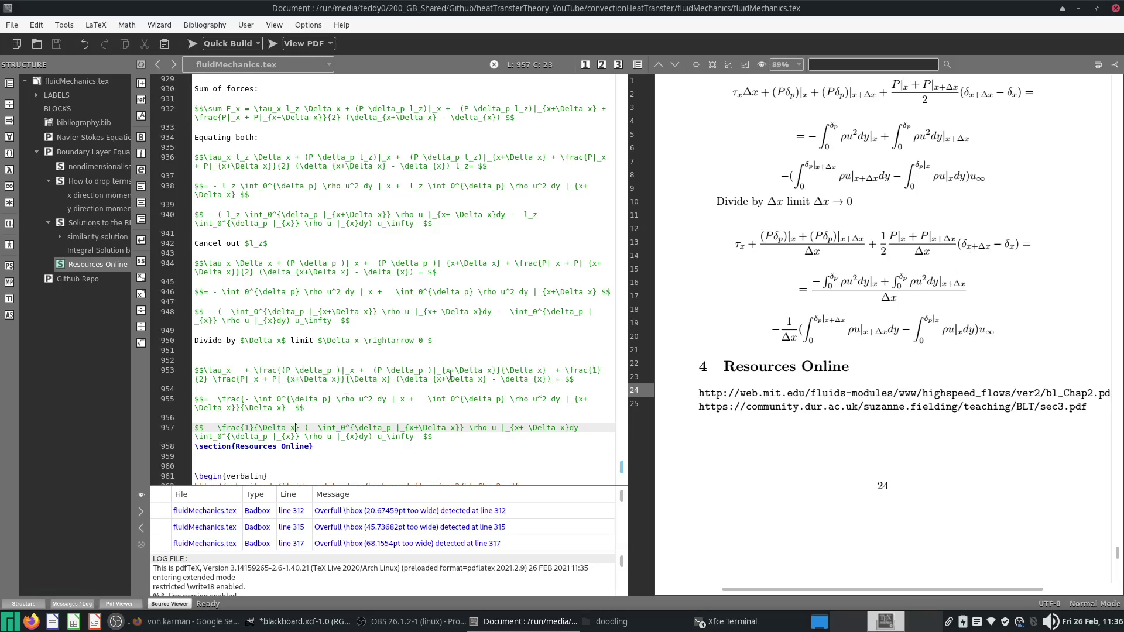
Rewrite the thickness terms as \delta_p|_{x+\Delta x} and \delta_p|_{x}, then rebuild
click(435, 379)
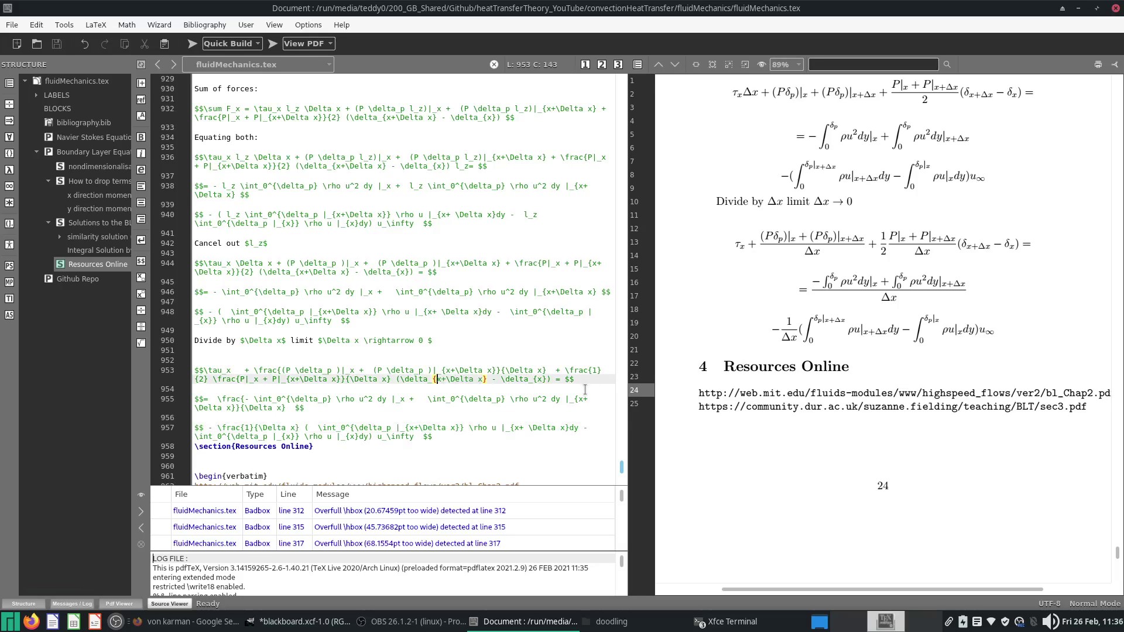
text([)
key(BackSpace)
text(p|)
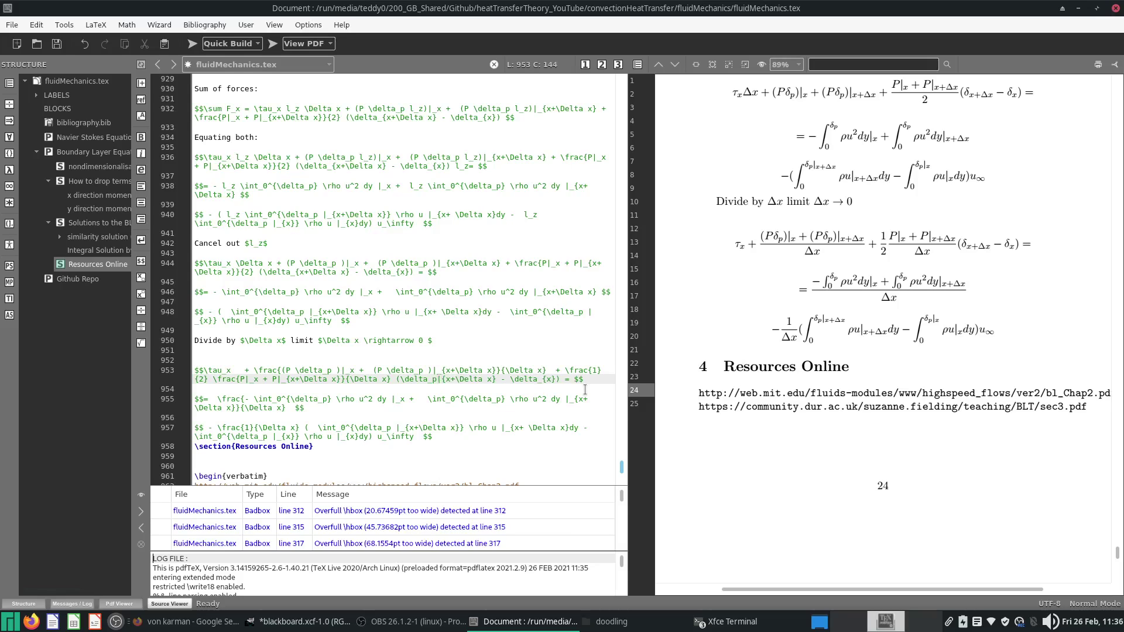
text(_{)
text(p|_)
key(F5)
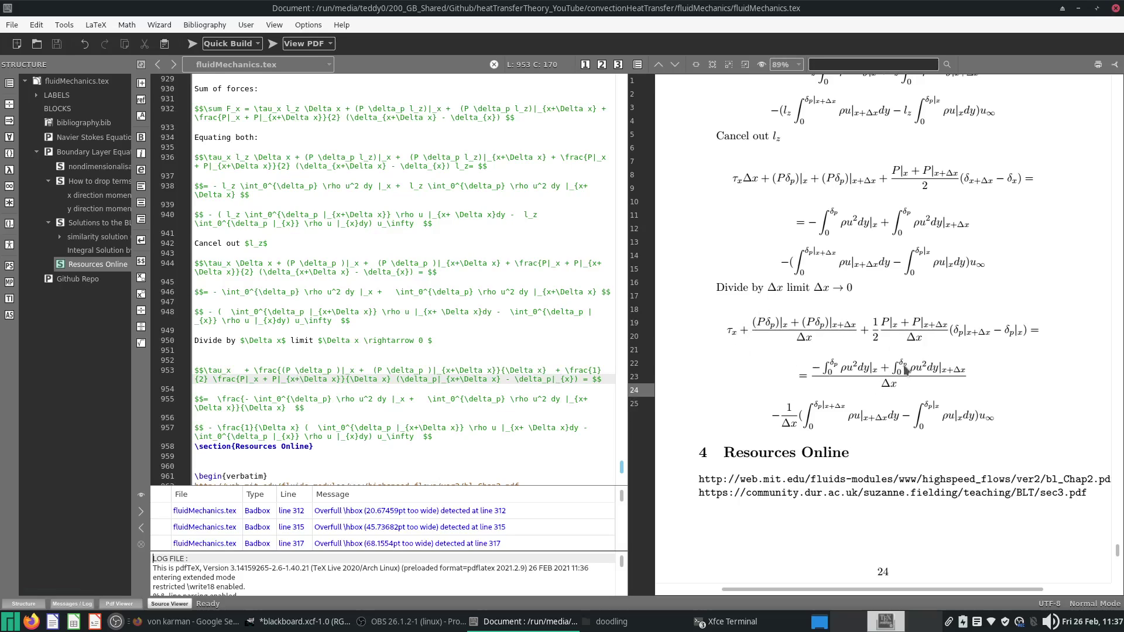
Add a 'Take limits first:' line with a pasted copy of the three Δx-divided equations, then go to Firefox
drag(483, 437, 189, 366)
click(499, 439)
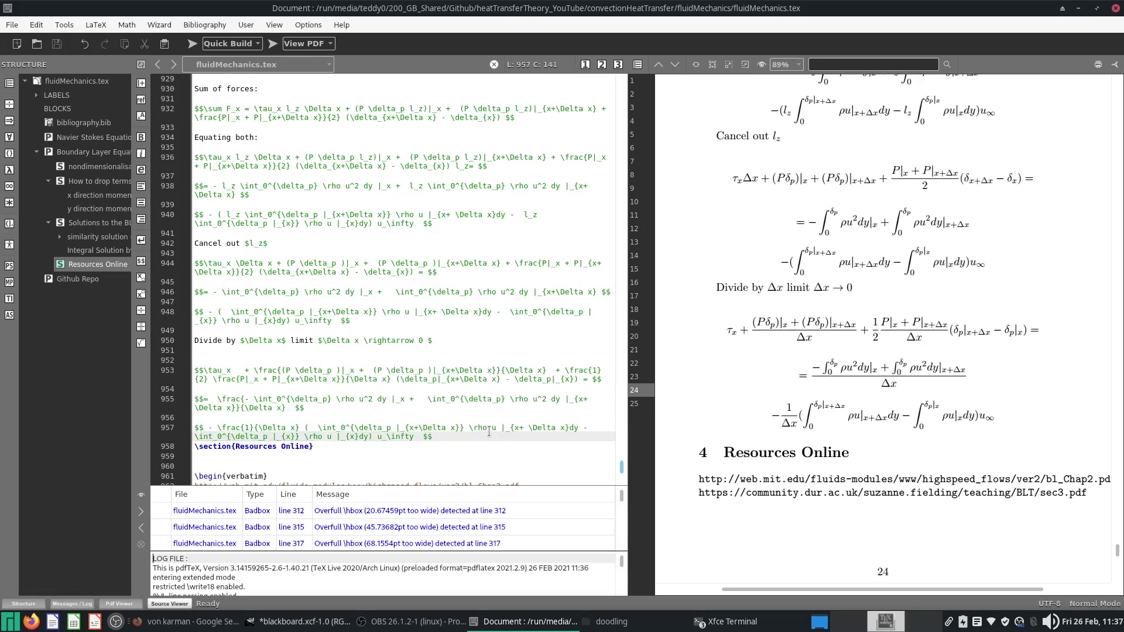
key(Return)
key(Return)
key(ctrl+v)
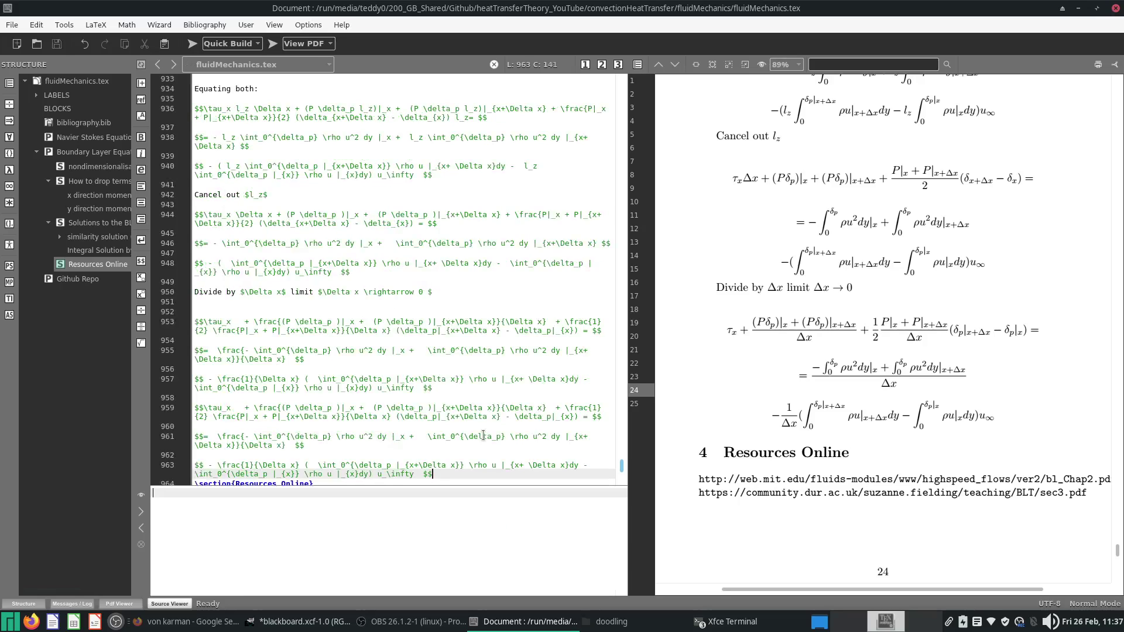
key(ctrl+z)
text(Take limits firs)
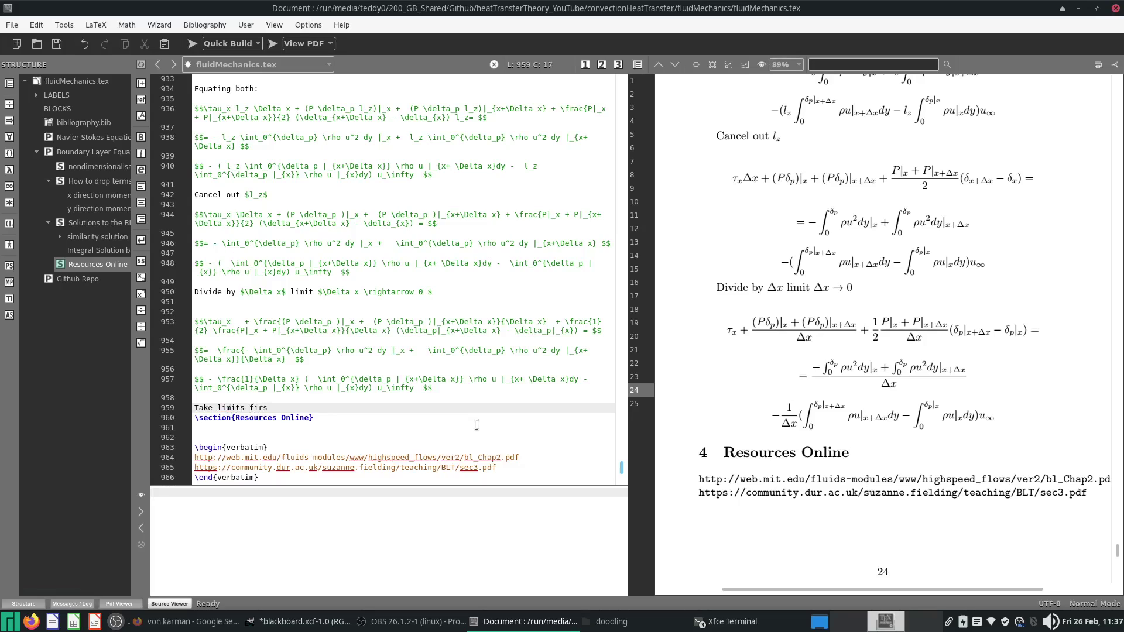
text(t:)
key(Return)
key(Return)
key(ctrl+v)
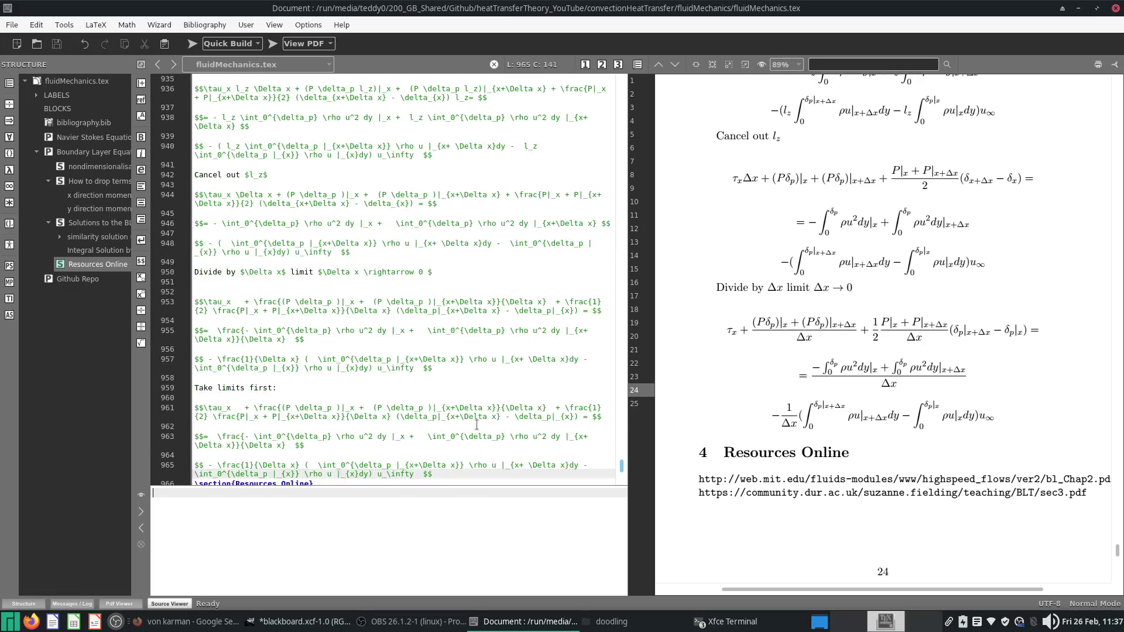
click(201, 408)
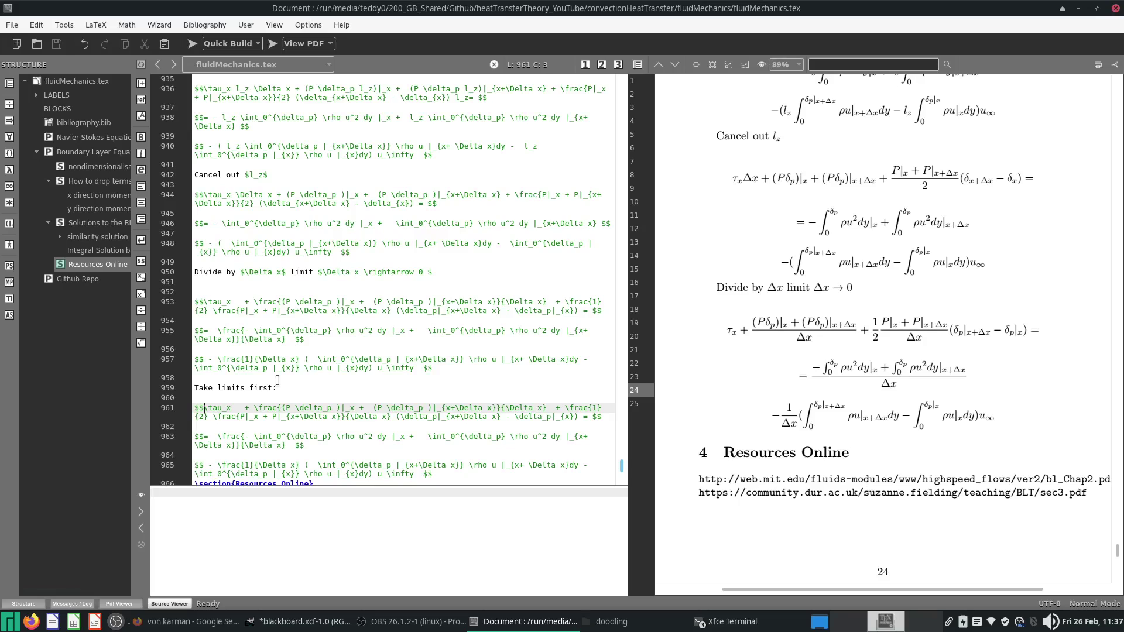
key(alt+Tab)
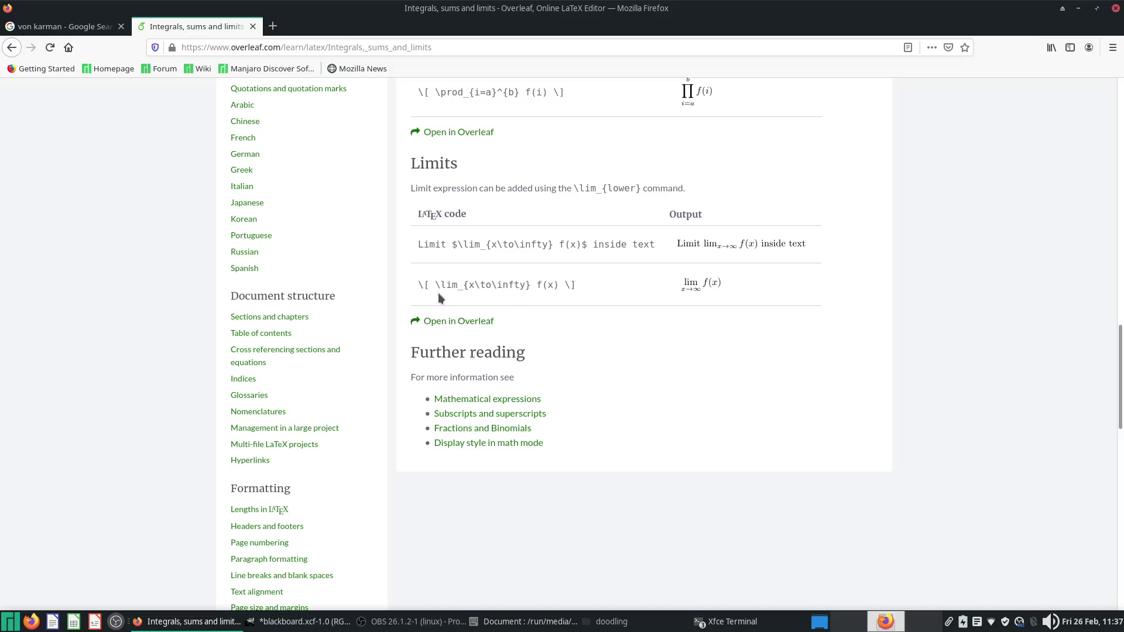
Study the \lim_{x\to\infty} example on Overleaf's limits page, then return to TeXstudio
drag(443, 287, 575, 285)
click(568, 285)
drag(417, 285, 436, 285)
key(alt+Tab)
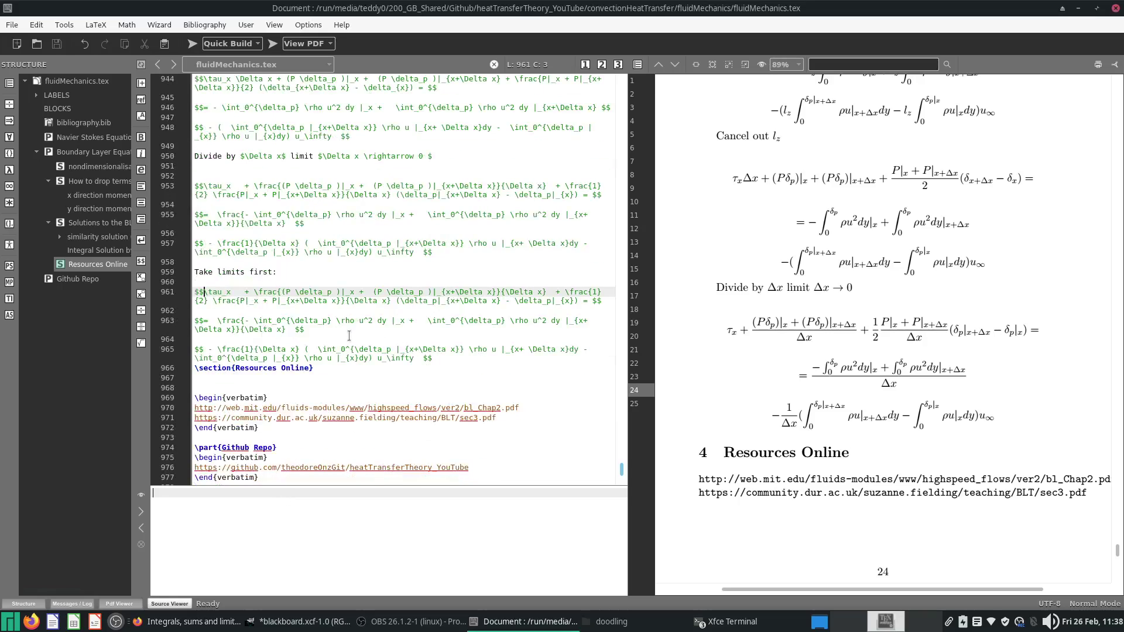
Bracket the first copied equation and prefix it with \lim_{x \rightarrow 0}
text([)
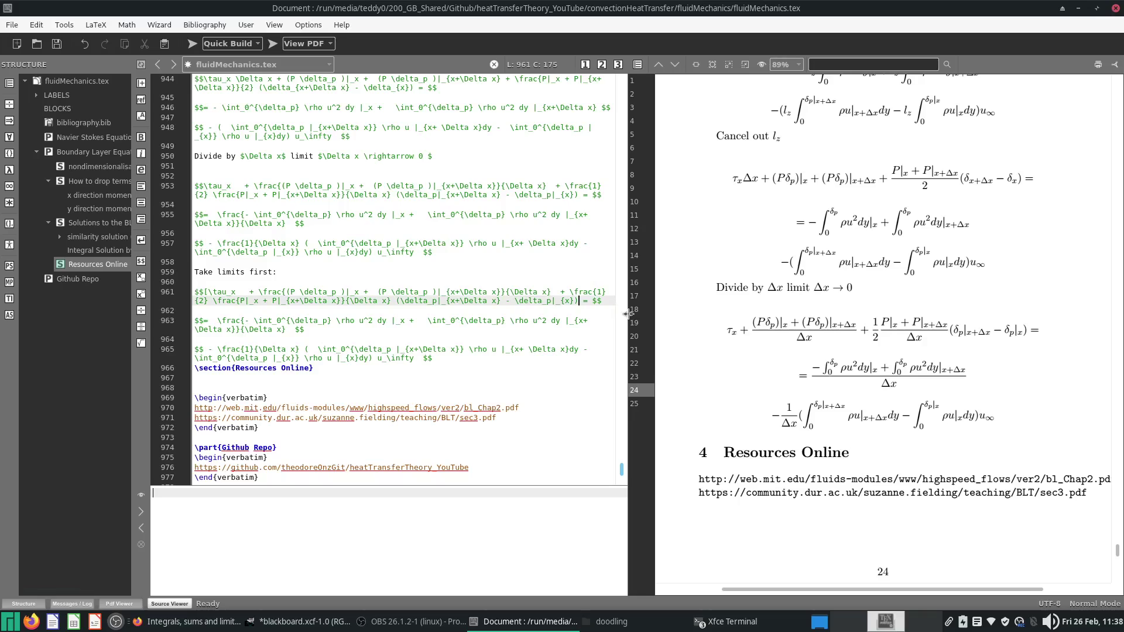
text(])
key(ctrl+s)
click(208, 292)
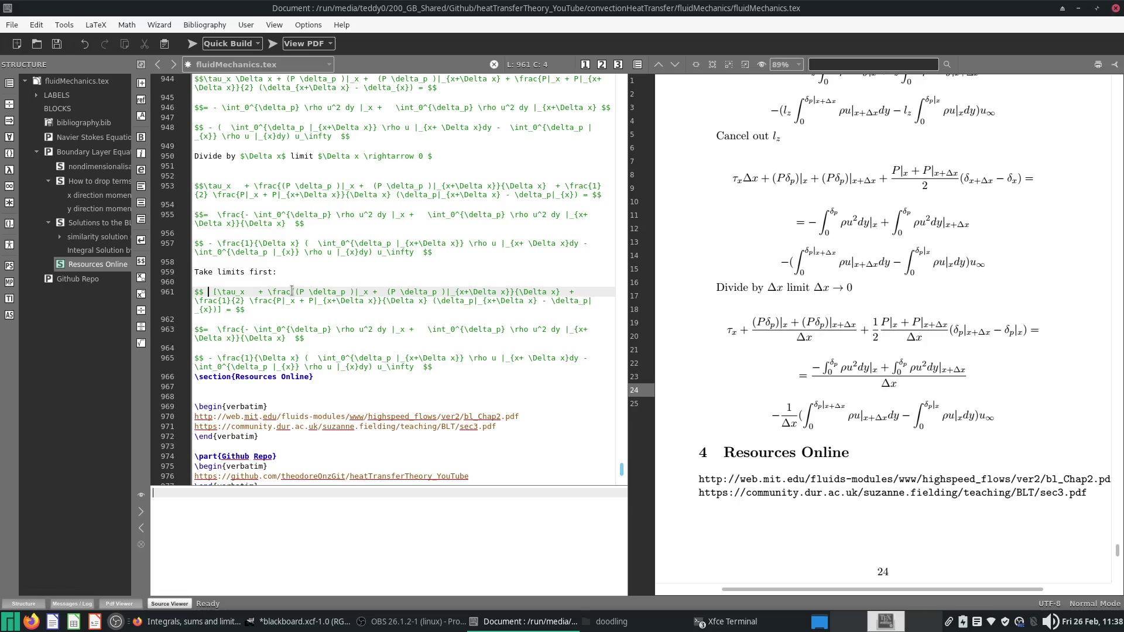
text(\lim_)
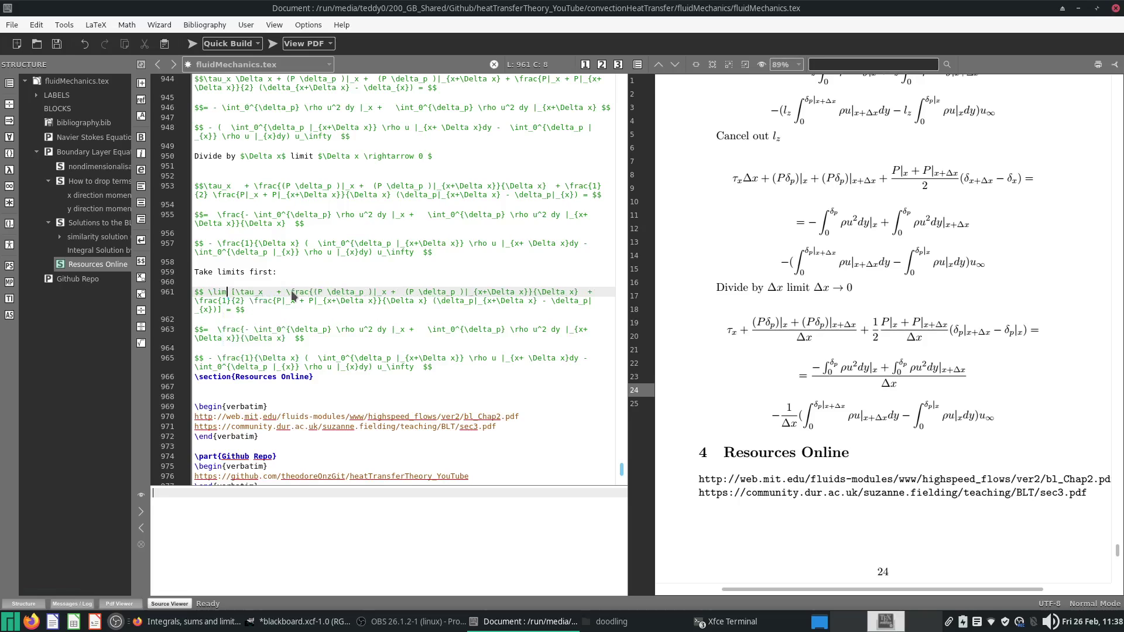
text({x\)
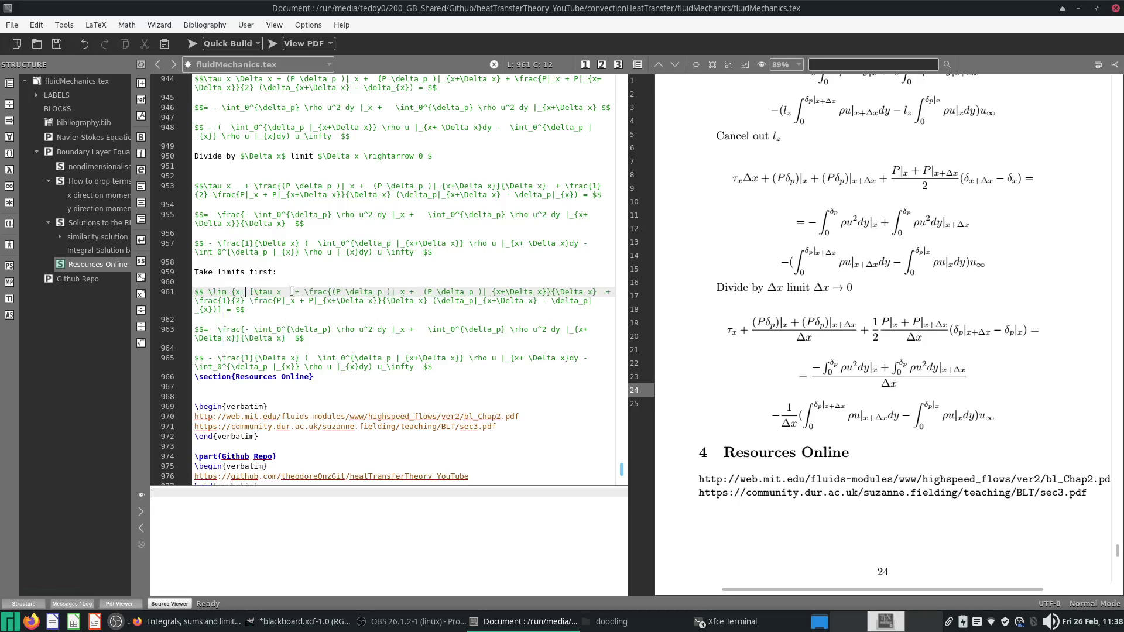
text(\rightarrow 0)
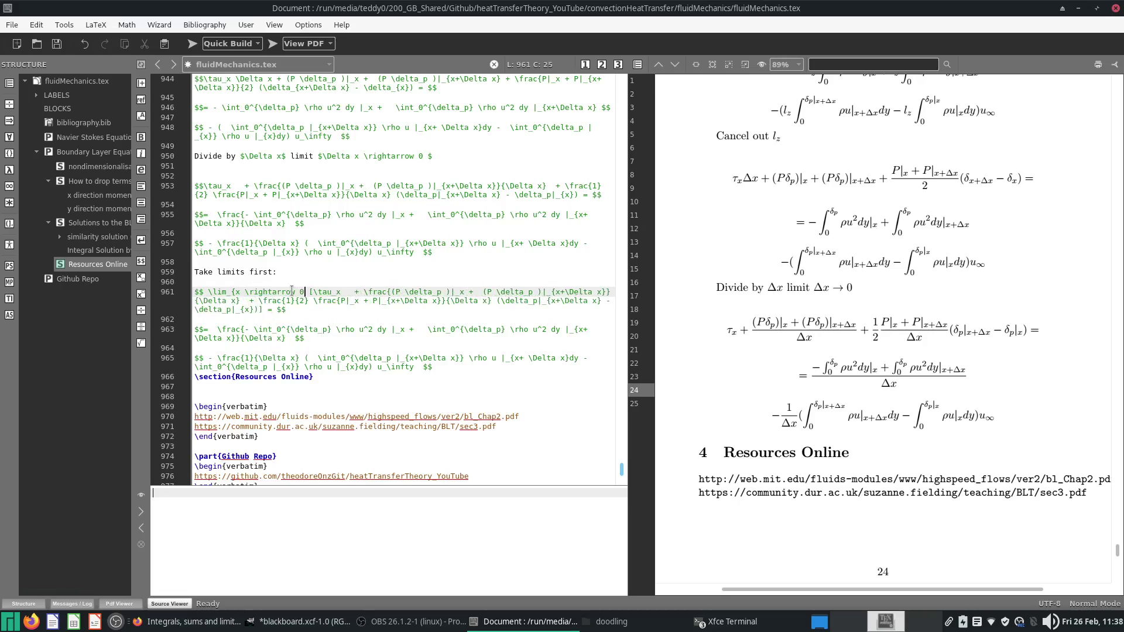
text(})
key(shift+Left)
key(shift+Left)
key(shift+Left)
key(shift+Left)
key(shift+Left)
key(shift+Left)
key(shift+Left)
key(shift+Left)
key(shift+Left)
key(shift+Left)
key(shift+Left)
key(shift+Left)
key(shift+Left)
key(shift+Left)
key(shift+Left)
key(shift+Left)
key(shift+Left)
key(shift+Left)
key(shift+Left)
key(shift+Left)
key(ctrl+c)
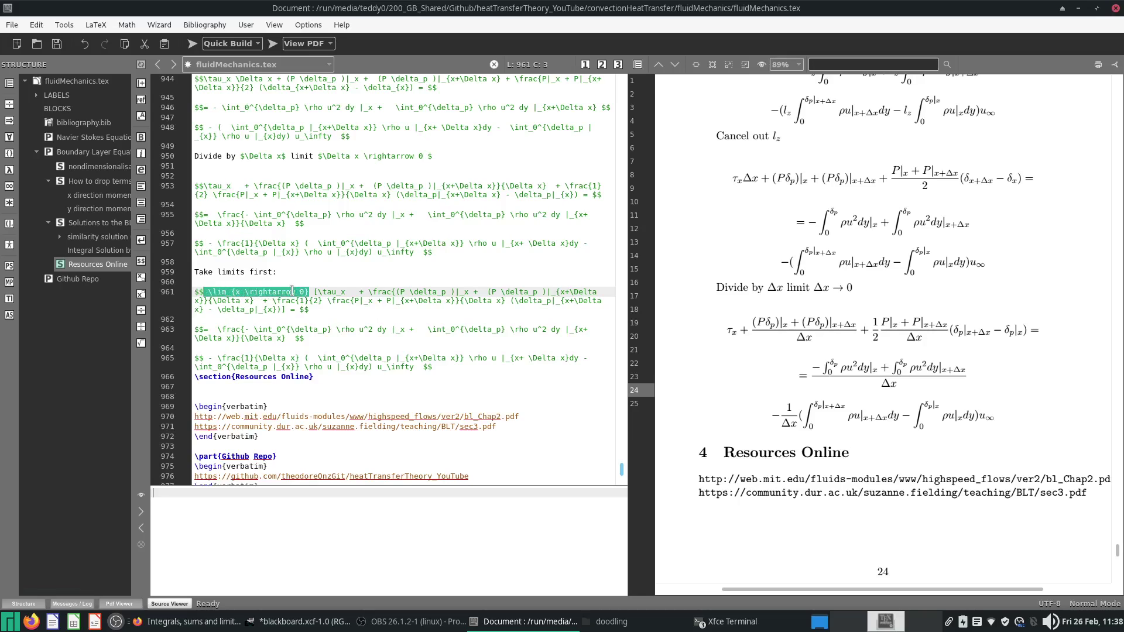
Extend the limit and brackets across the remaining copied equations, then save and rebuild
click(217, 327)
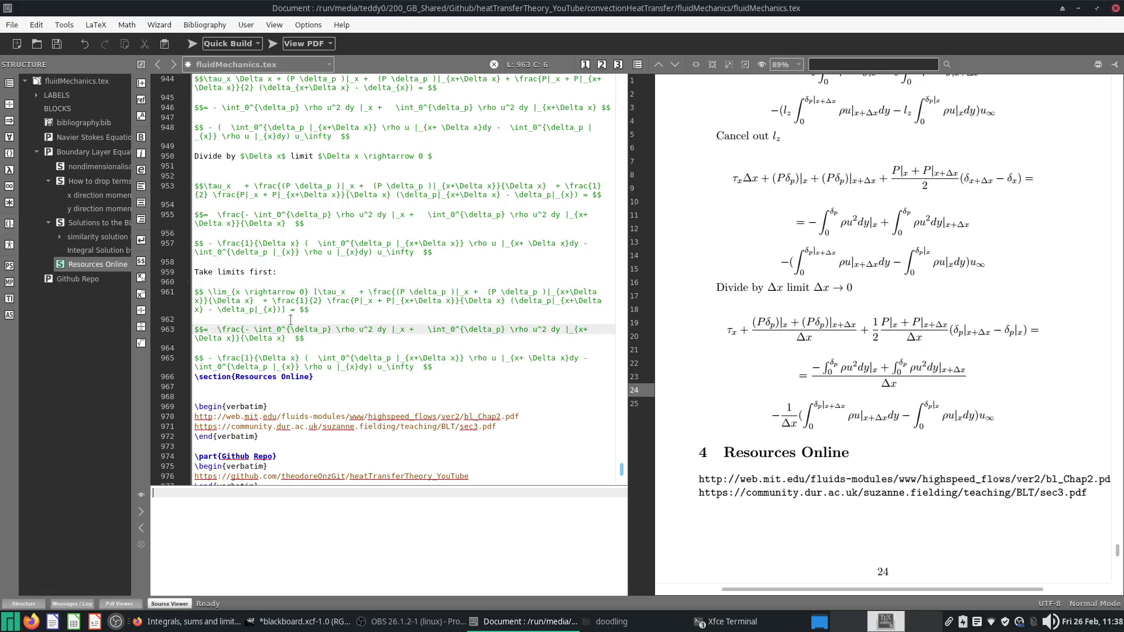
text([)
key(ctrl+v)
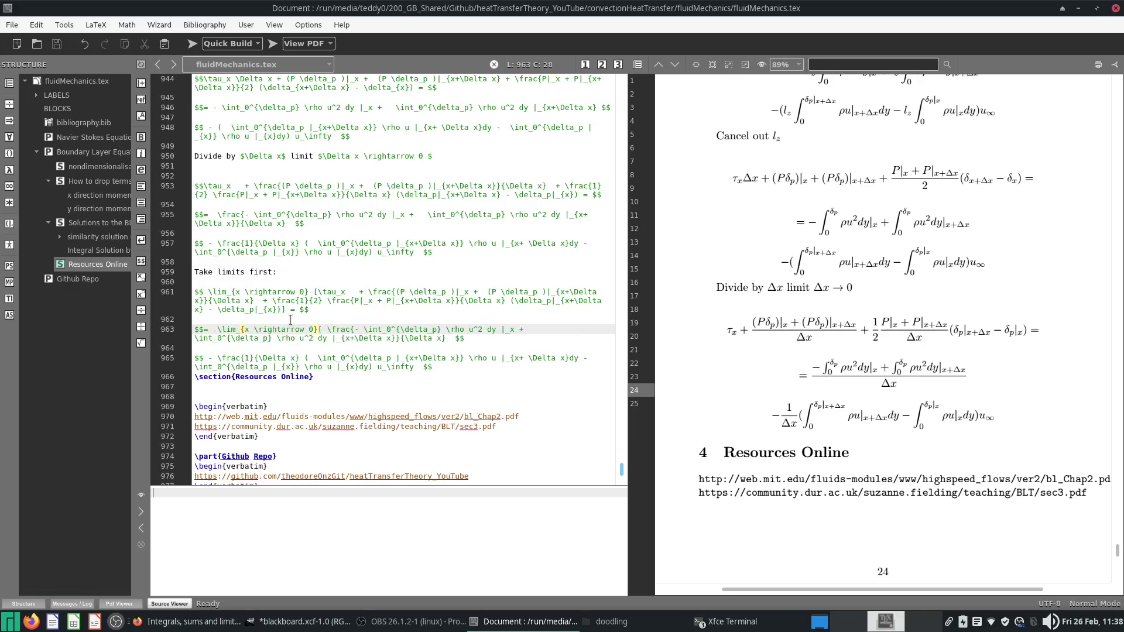
click(410, 366)
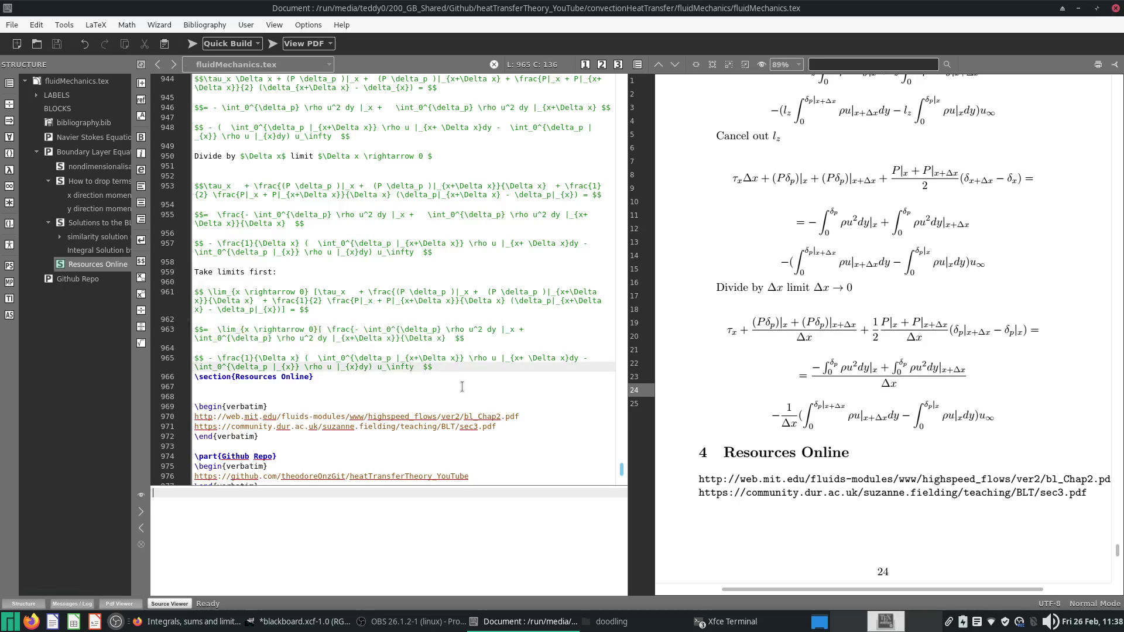
text(])
key(ctrl+s)
click(192, 44)
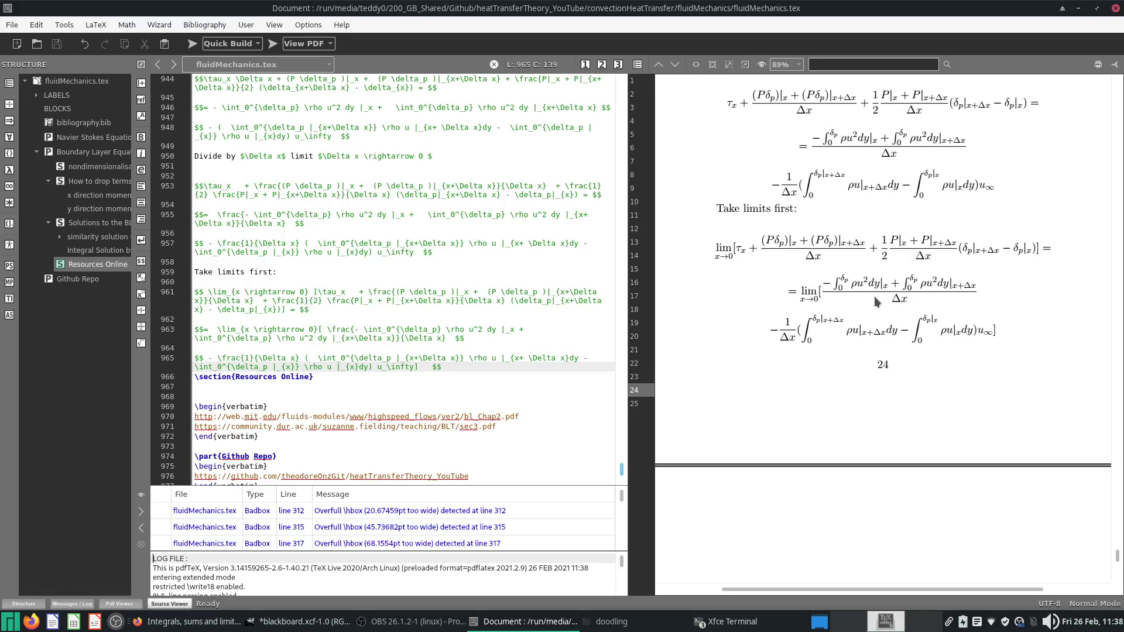
drag(504, 367, 94, 296)
key(ctrl+c)
Paste another copy of the limit block and replace line 969's limit and second integral with \frac{\partial}{\partial x}
click(479, 365)
key(Return)
key(Return)
key(Return)
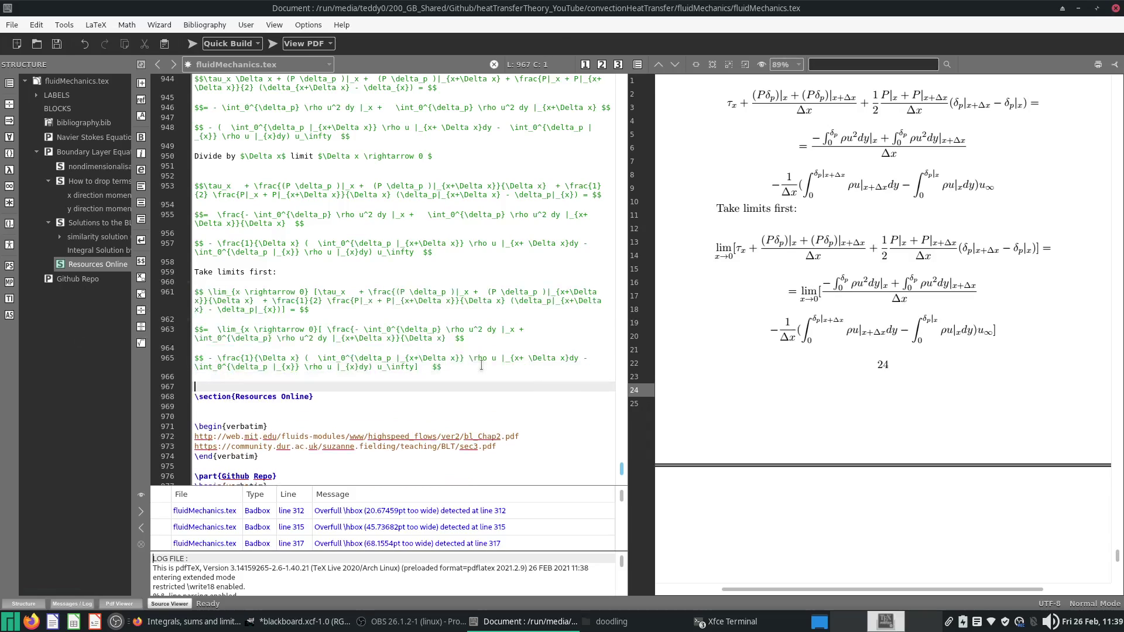
key(ctrl+v)
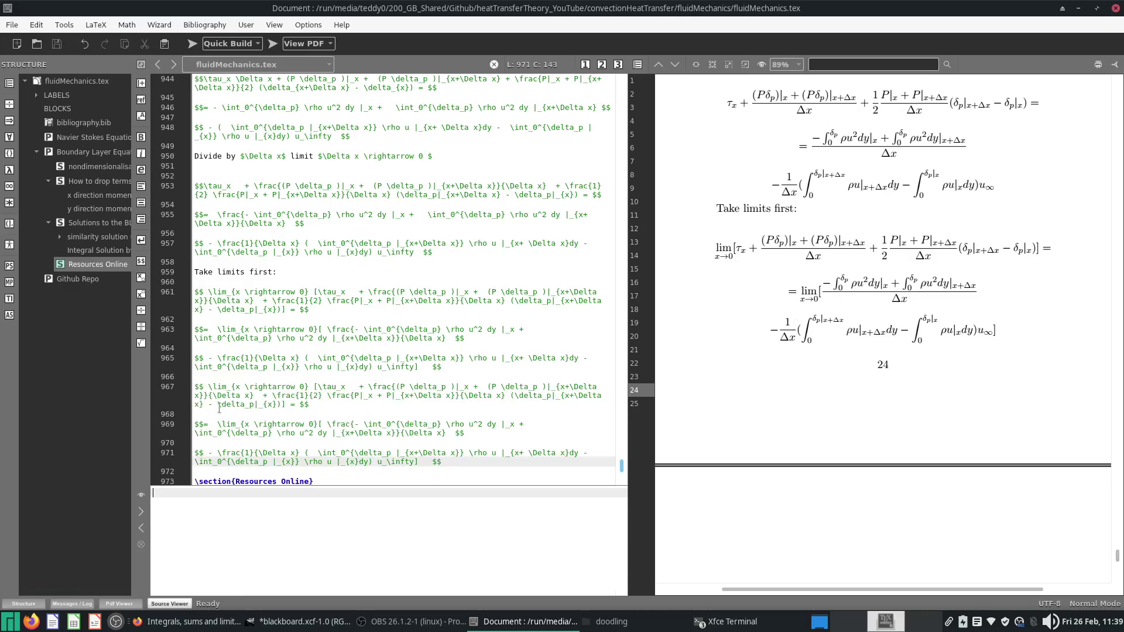
drag(218, 423, 445, 434)
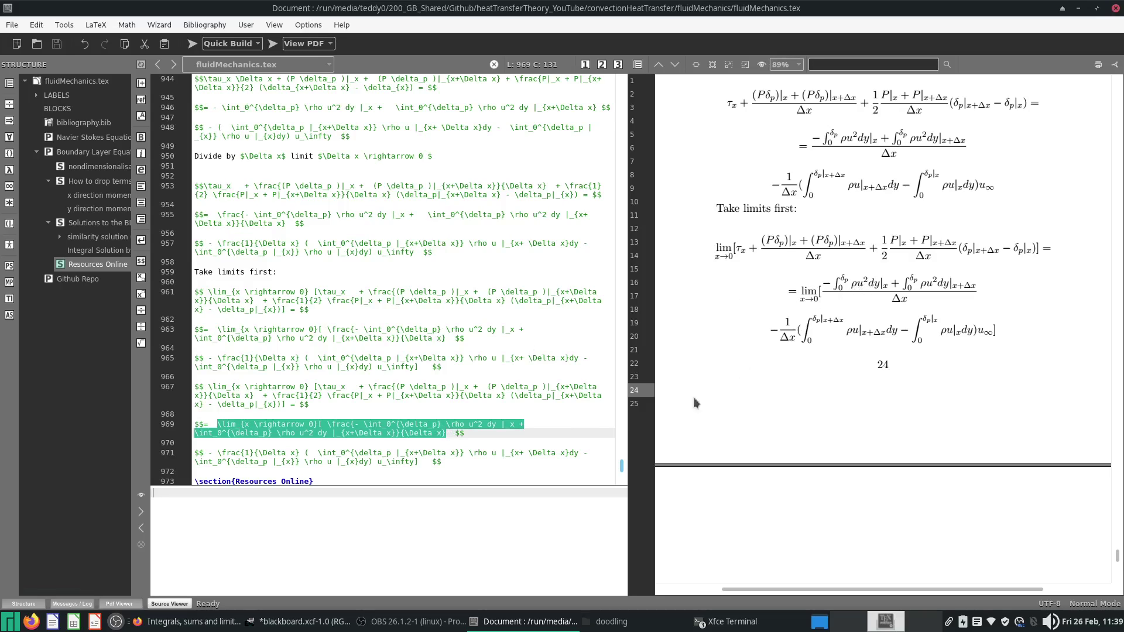
click(394, 443)
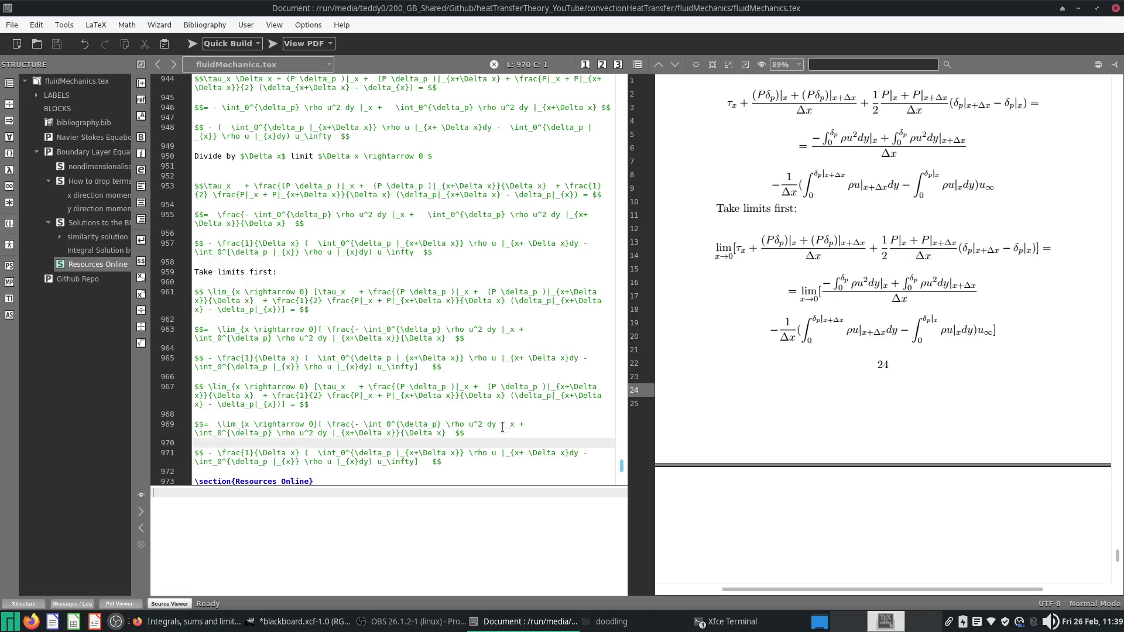
drag(500, 424, 448, 436)
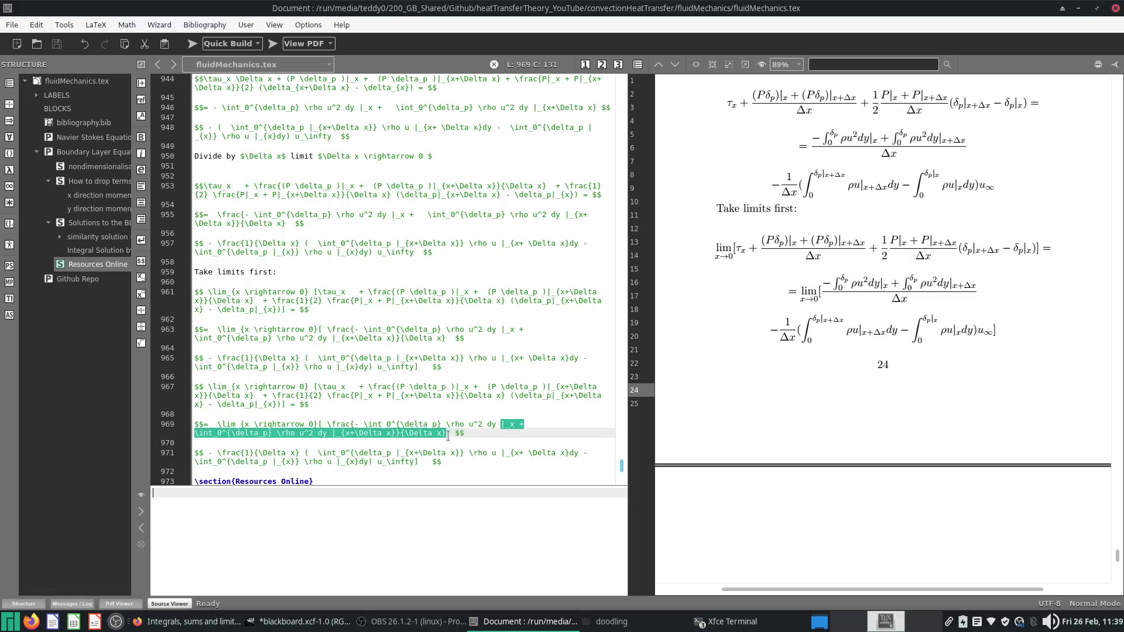
key(Delete)
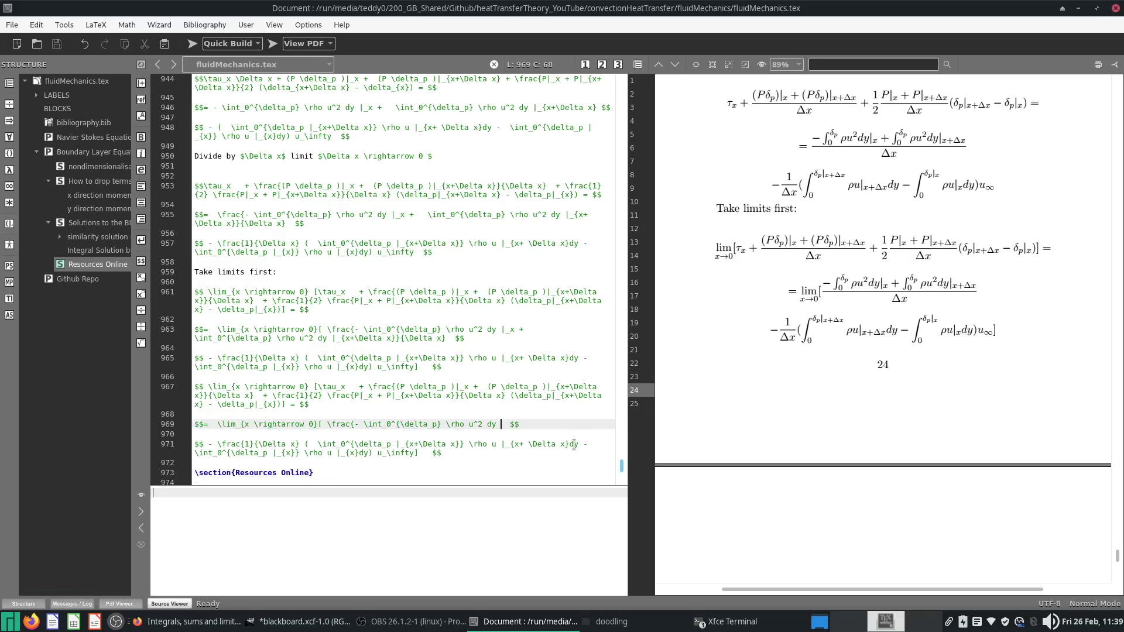
drag(327, 424, 213, 424)
key(Delete)
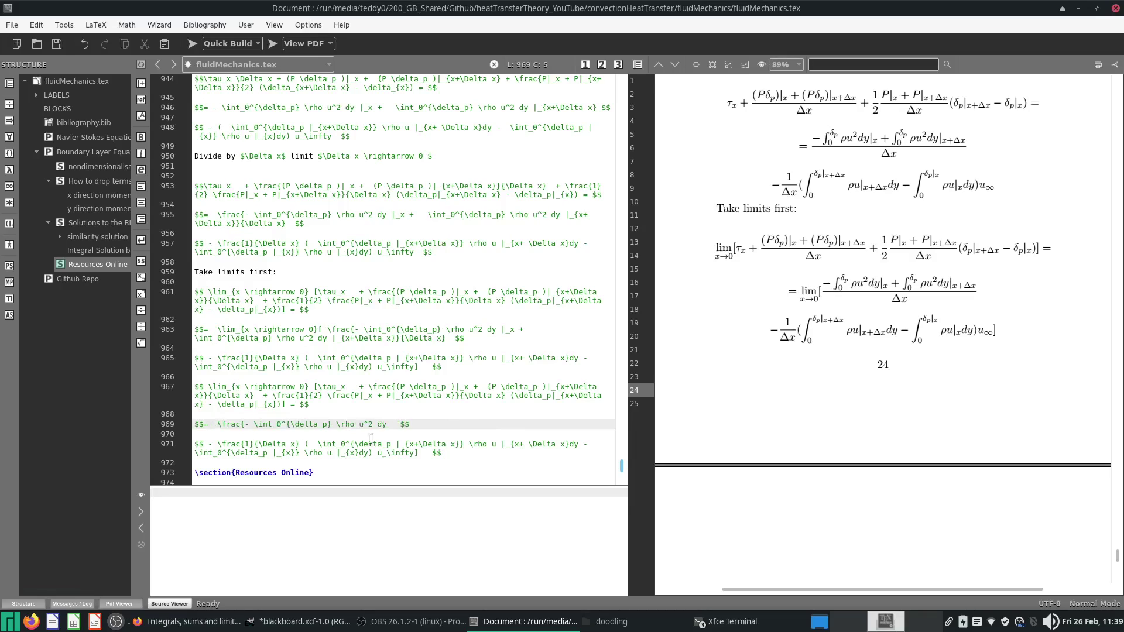
text(rac)
key(Return)
text(\partial }{\)
key(Tab)
text(\partial x)
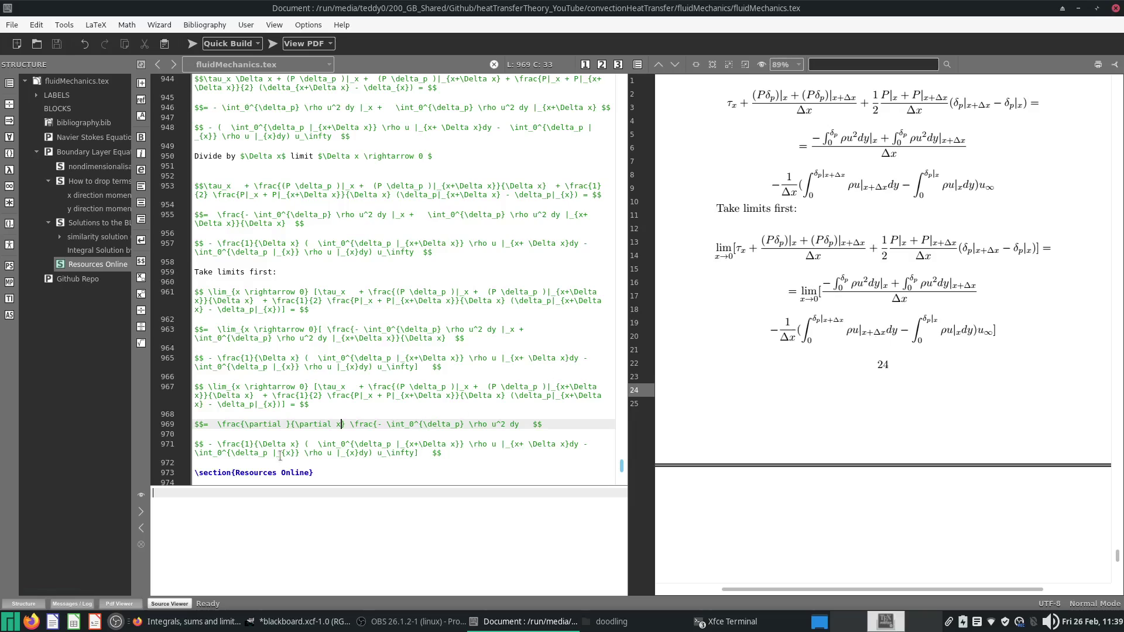
Change the \frac{1}{\Delta x} on line 971 to ∂/∂x and compile
click(221, 443)
drag(221, 443, 296, 444)
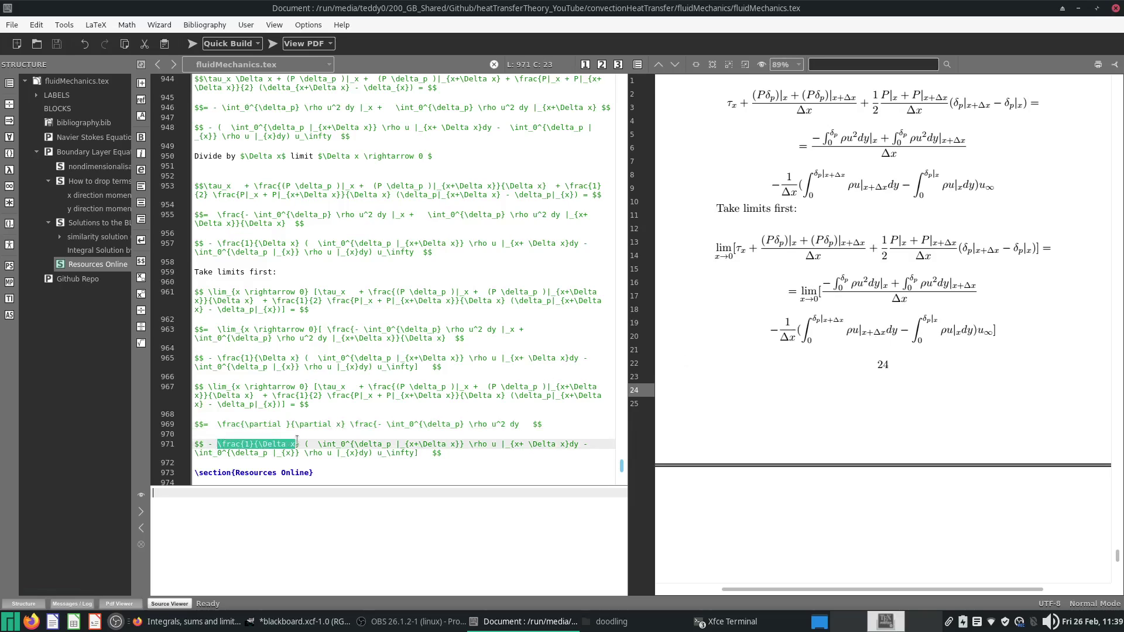
double_click(250, 443)
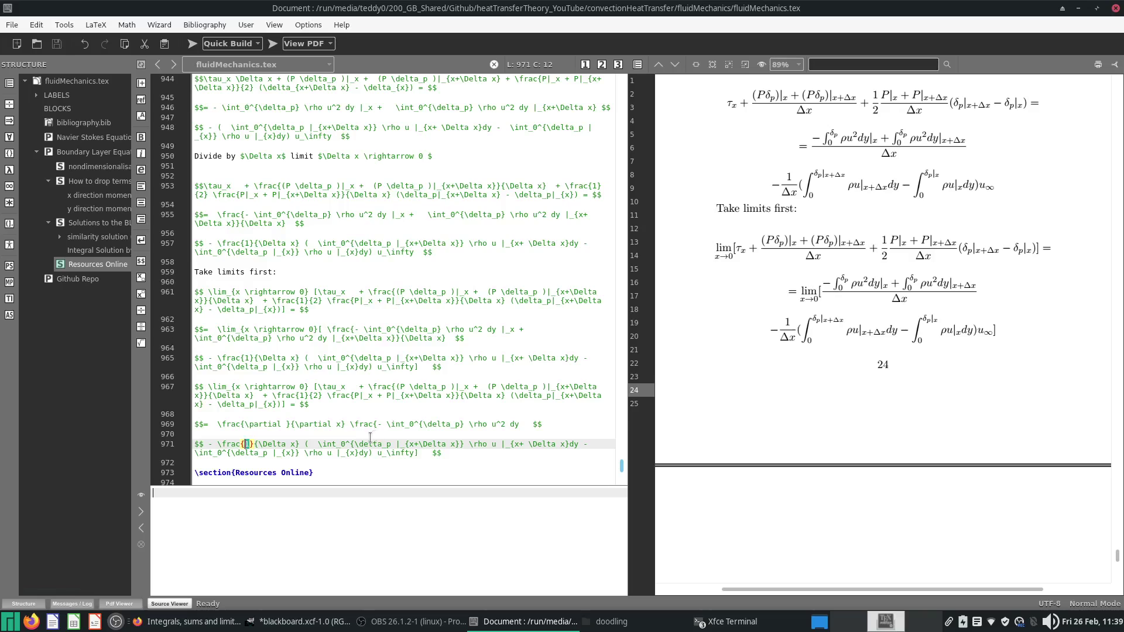
text(\partial  \)
key(BackSpace)
key(BackSpace)
key(shift+Right)
key(shift+Right)
text(partial)
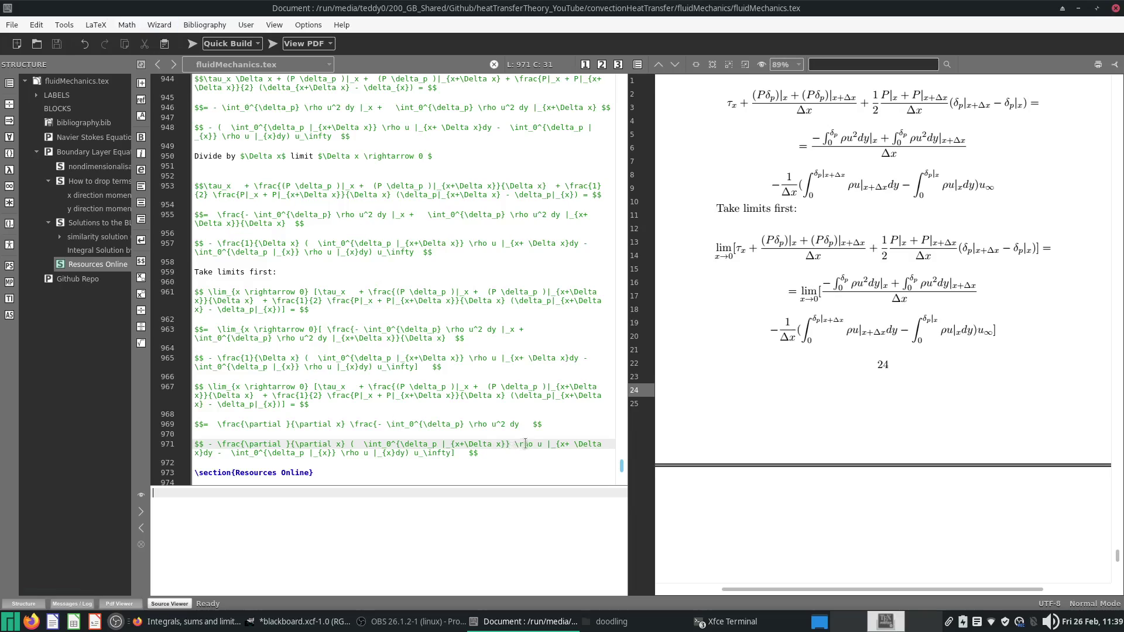
click(192, 43)
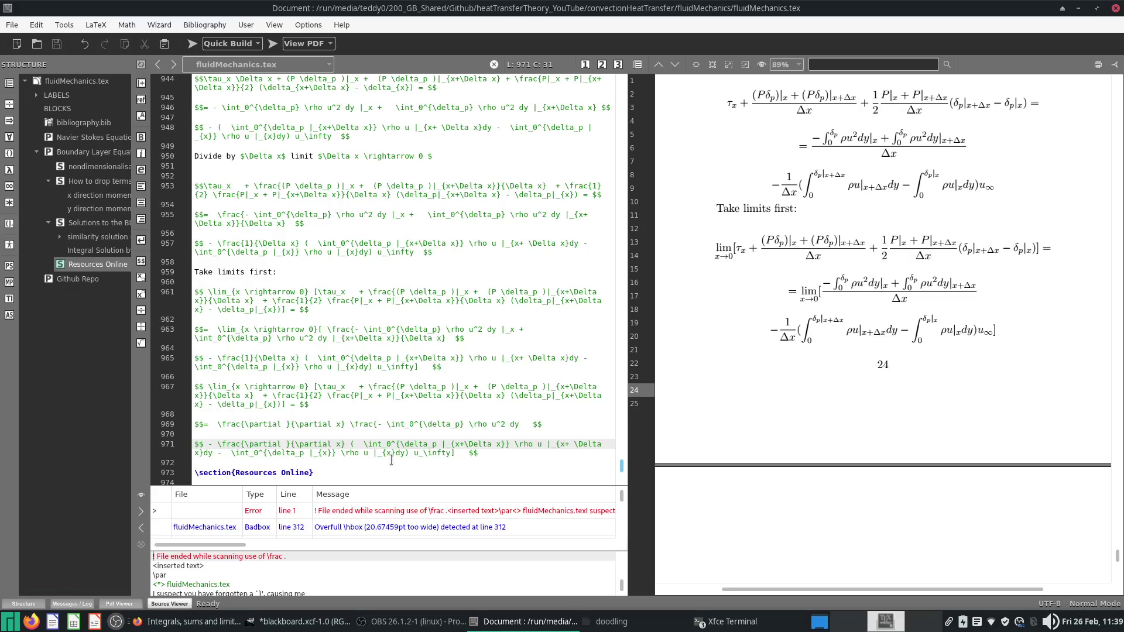
Inspect the reported \frac compile error in the source and recompile
click(419, 509)
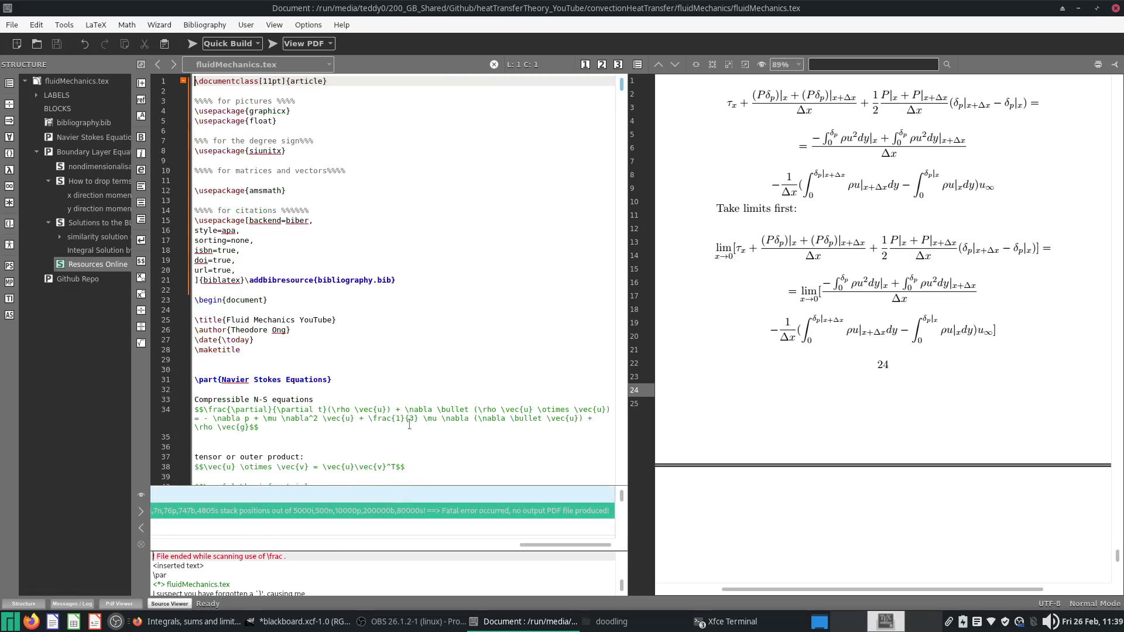
scroll(409, 426, down, 20)
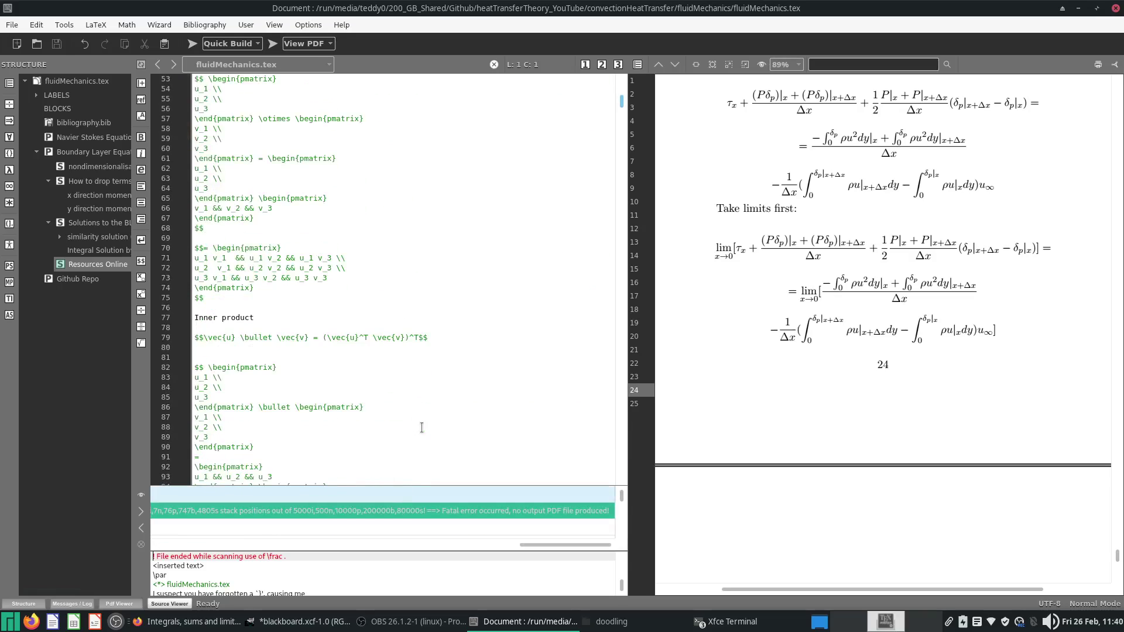
click(105, 261)
click(330, 446)
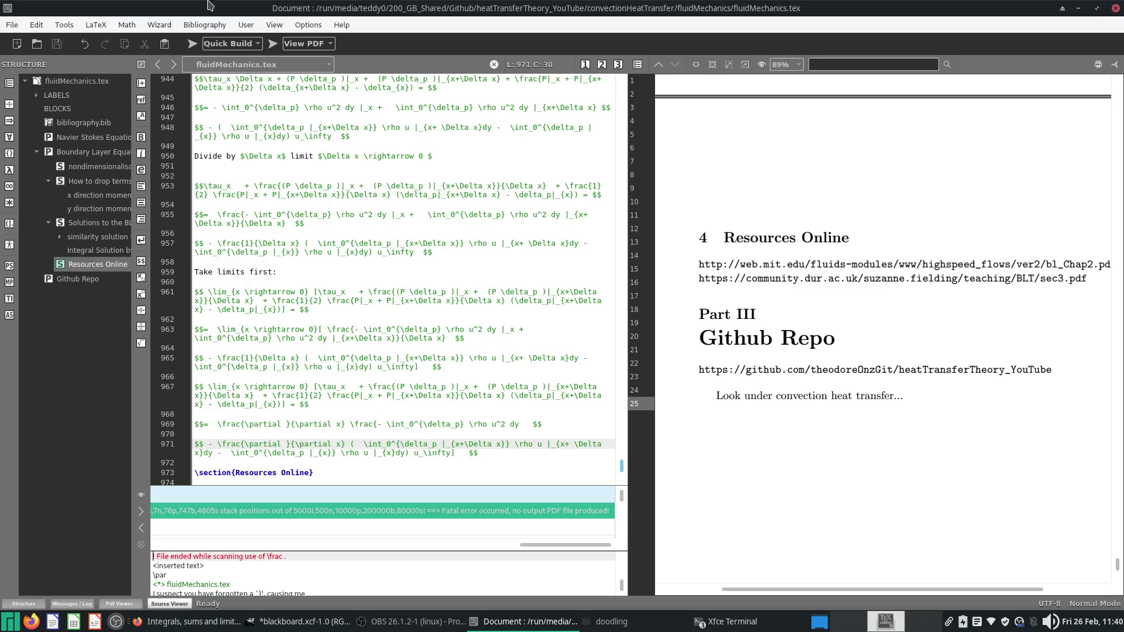
click(192, 43)
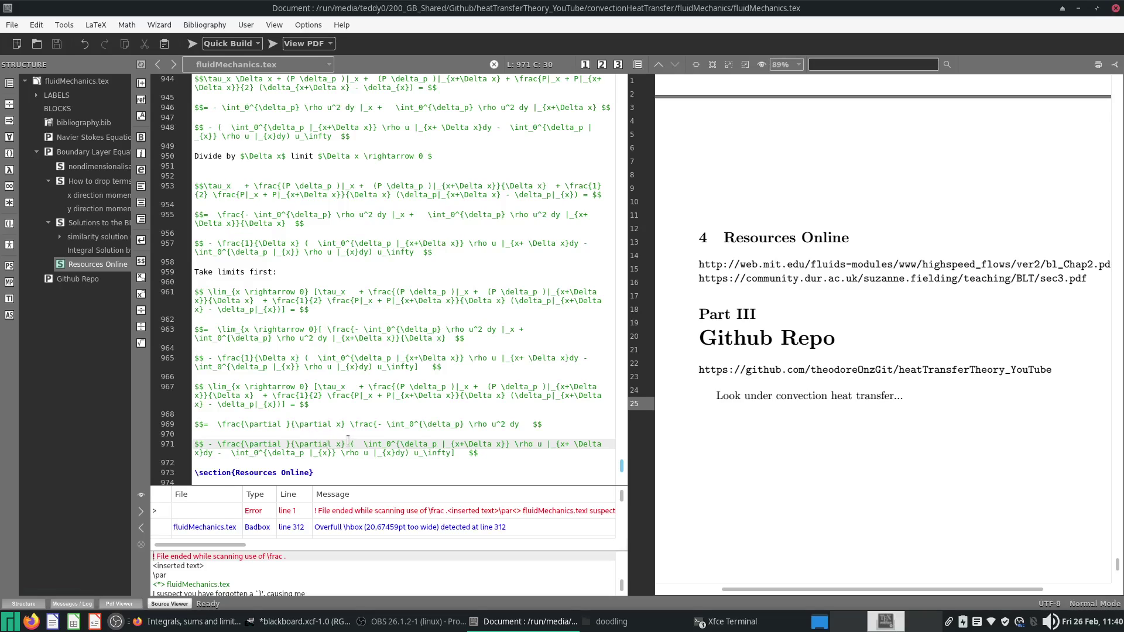
Re-enter the ∂/∂x derivative prefixes on lines 969 and 971, then rebuild
drag(348, 442, 222, 444)
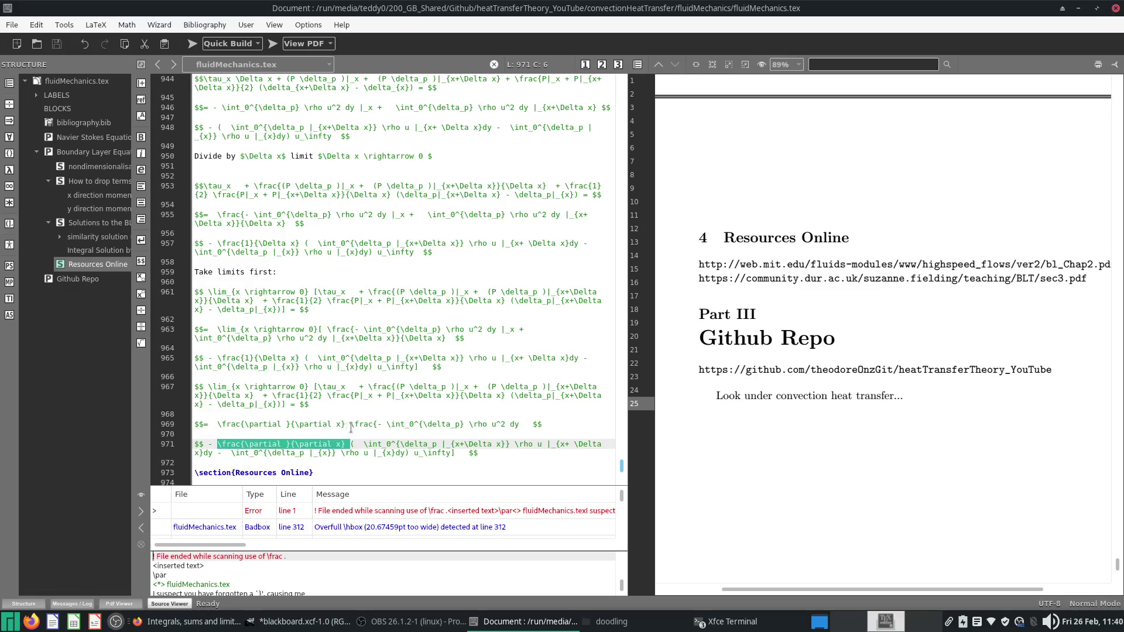
key(Delete)
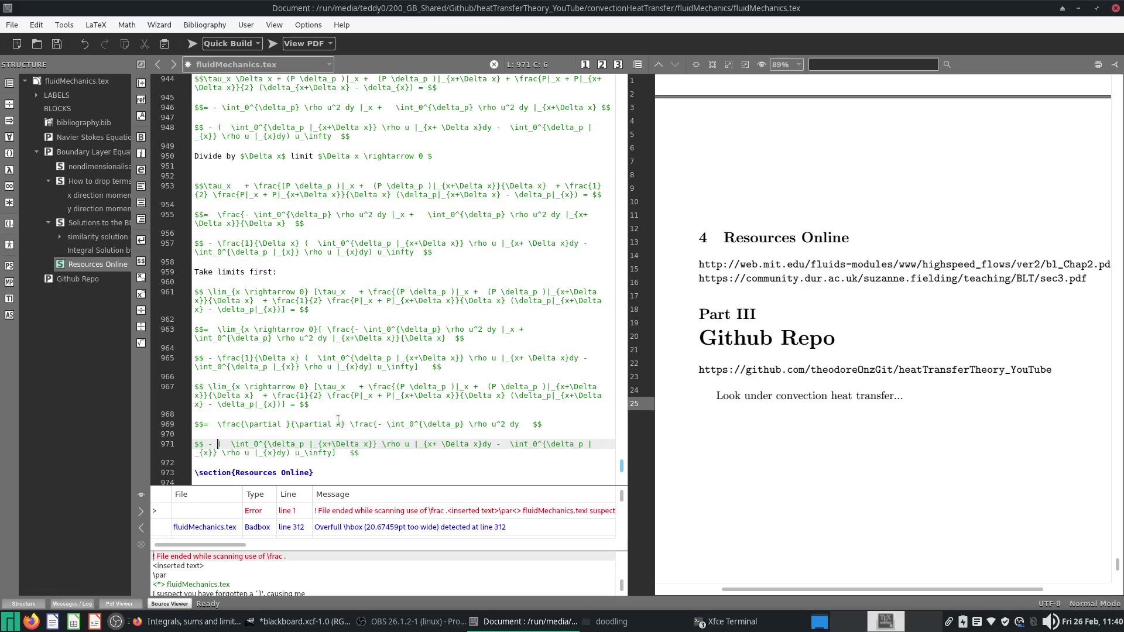
drag(346, 424, 218, 422)
key(ctrl+c)
key(Delete)
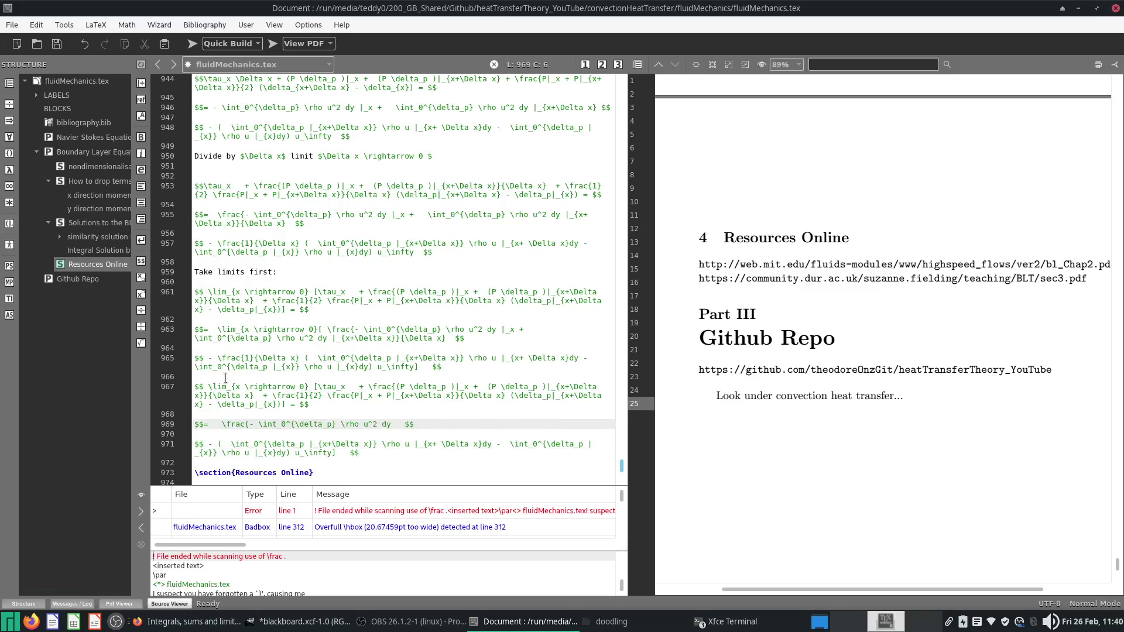
click(191, 43)
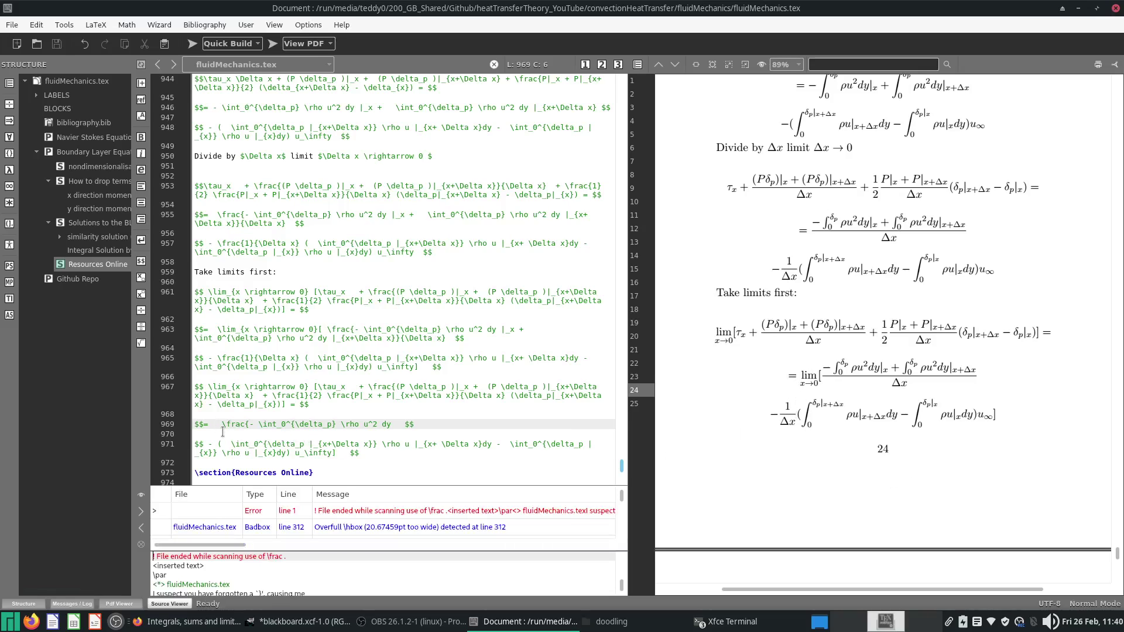
key(ctrl+v)
key(Down)
key(Down)
key(ctrl+v)
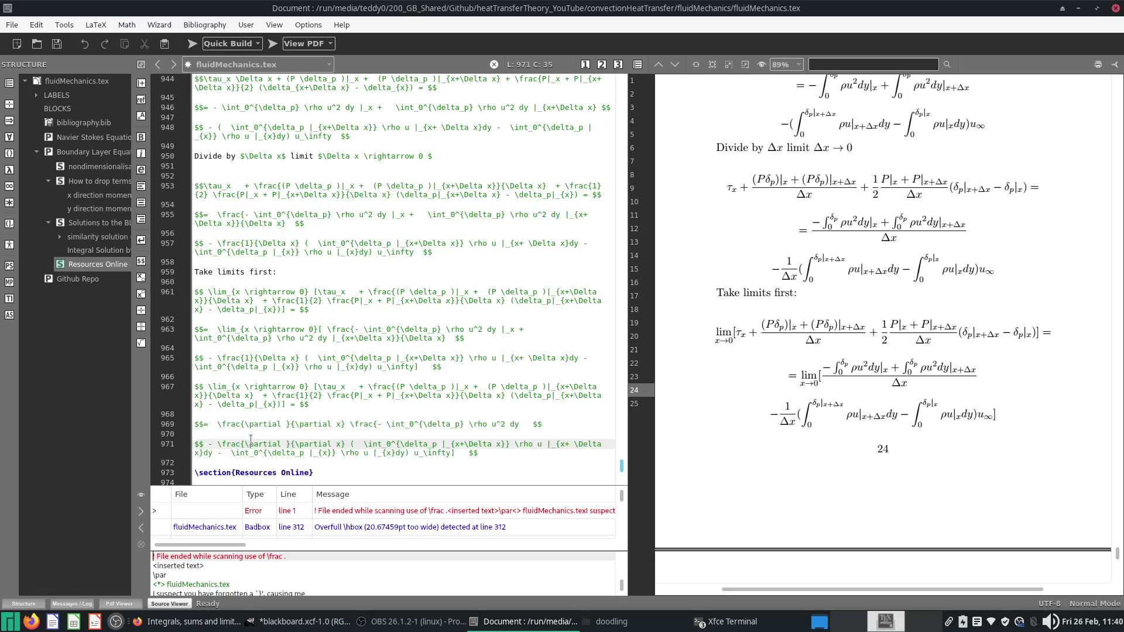
key(F5)
Remove the leftover fraction opener, minus sign and extra space on line 969, then compile
drag(351, 426, 376, 425)
key(BackSpace)
key(Delete)
key(BackSpace)
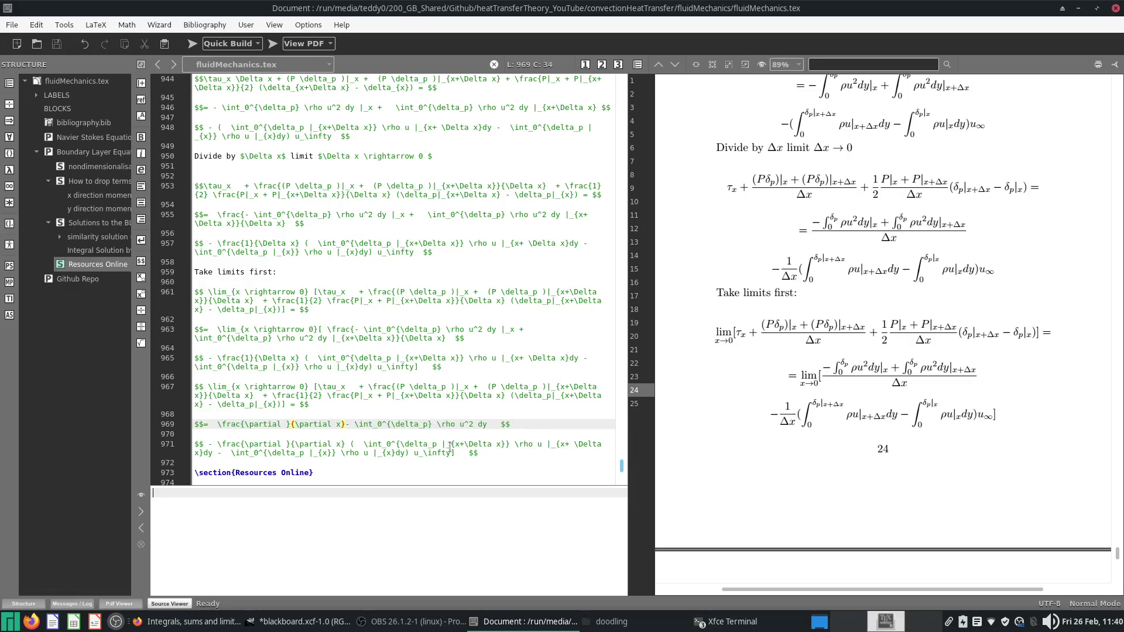
key(shift+Right)
key(Delete)
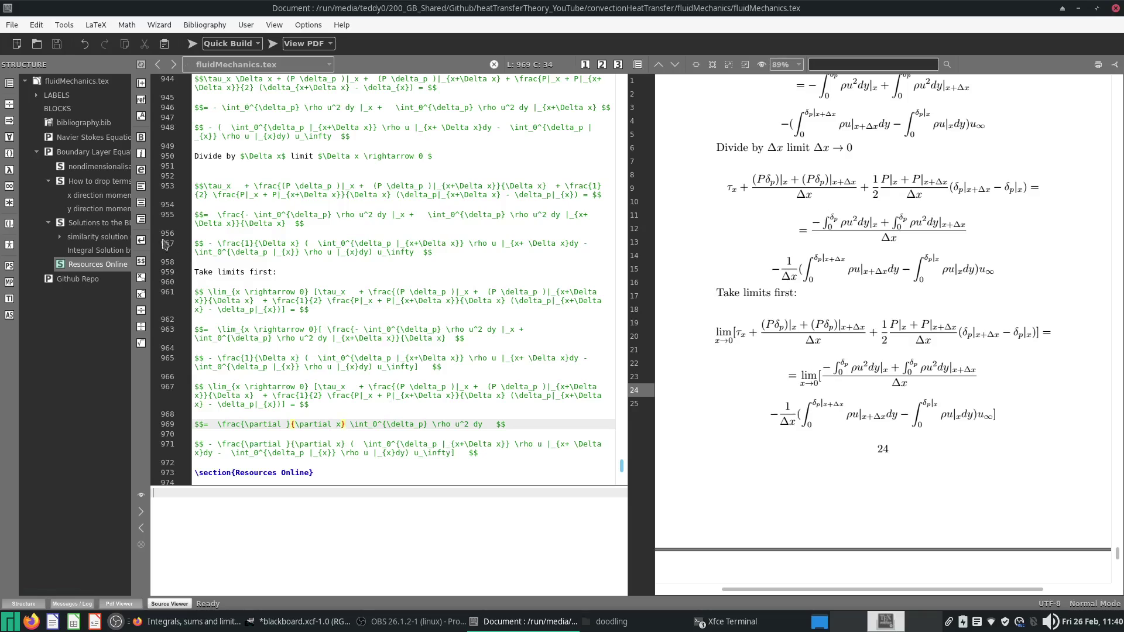
click(192, 44)
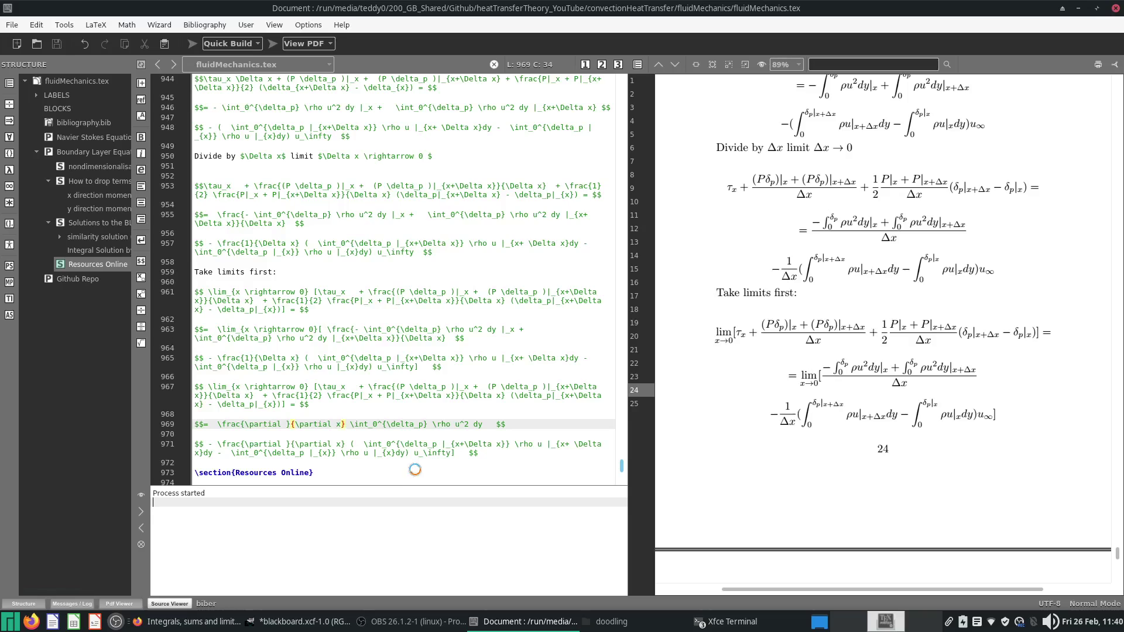
Replace line 971's closing bracket with a parenthesis, then delete the second integral and u_\infty term
click(454, 452)
key(BackSpace)
text())
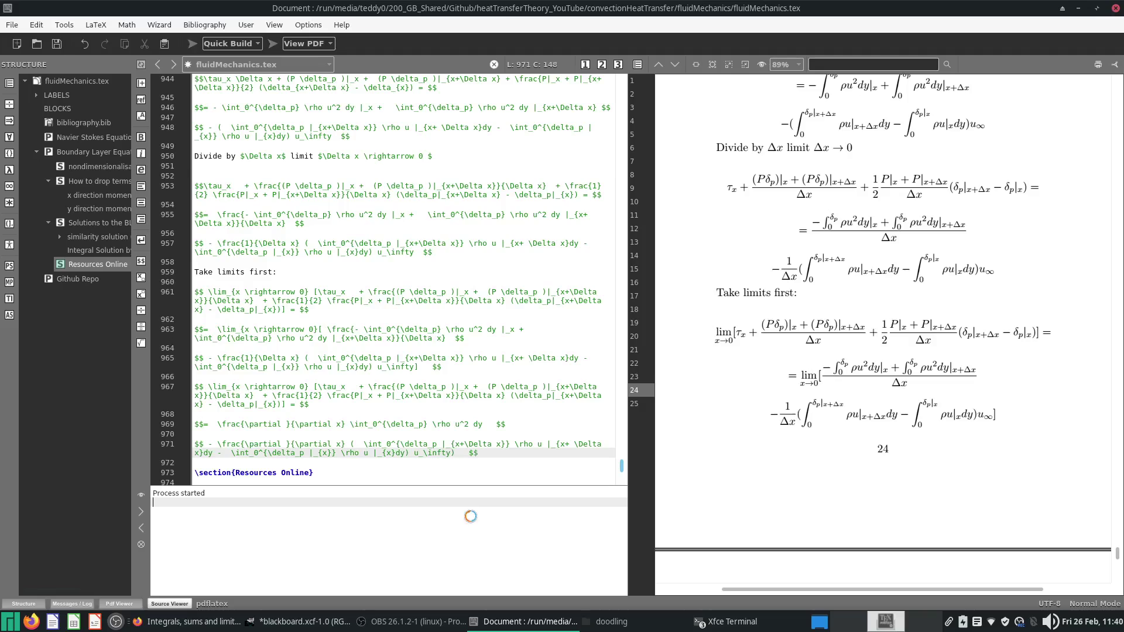
key(ctrl+s)
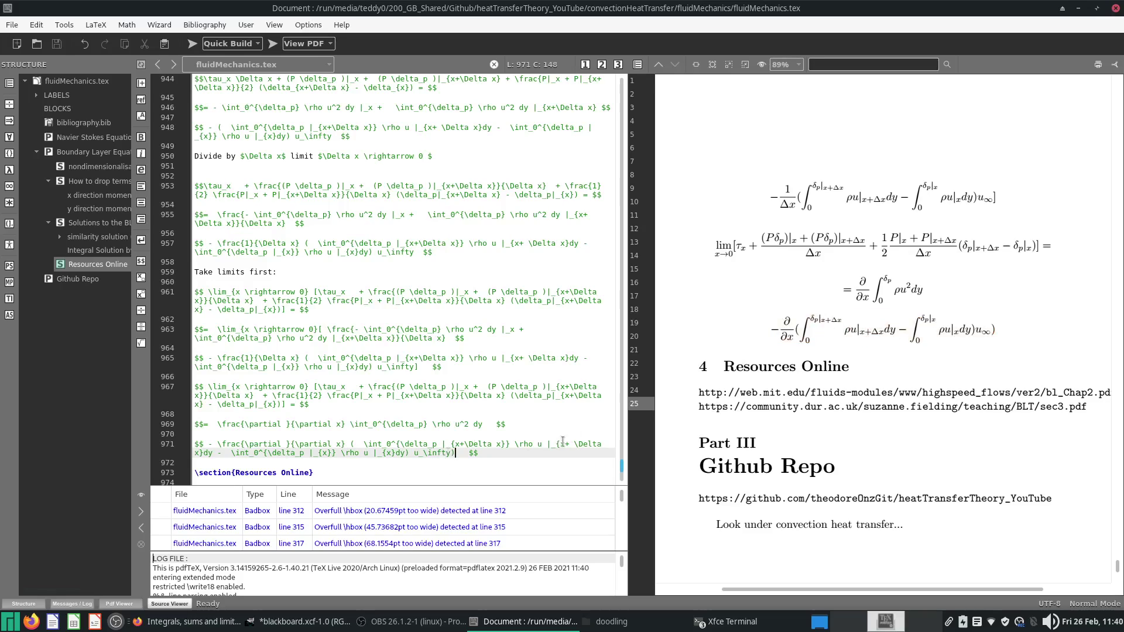
drag(221, 452, 451, 450)
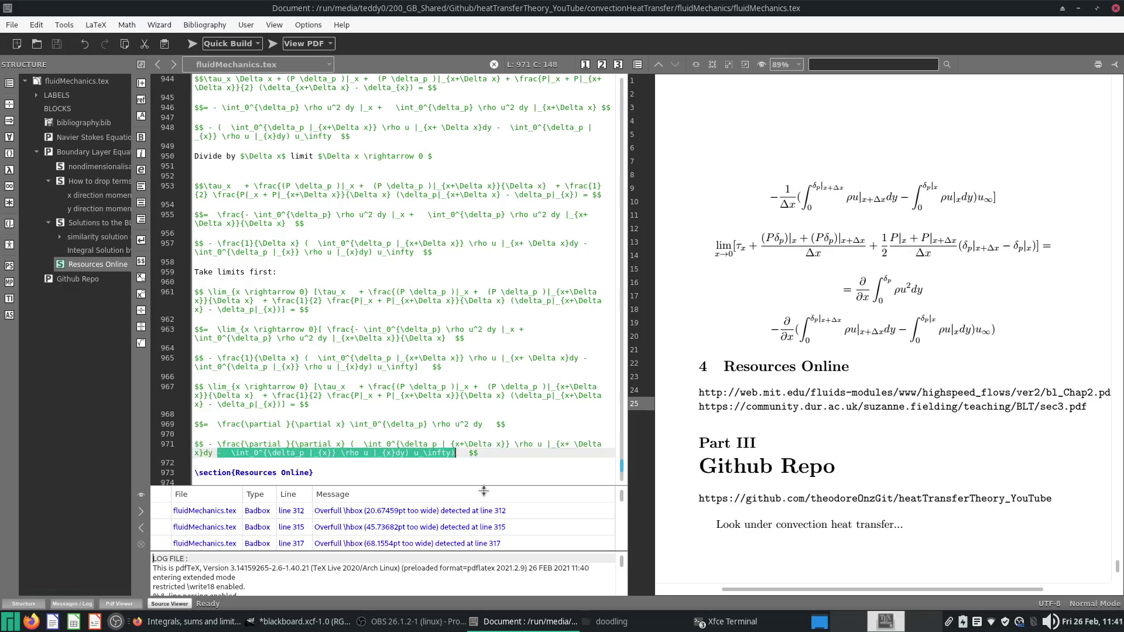
key(BackSpace)
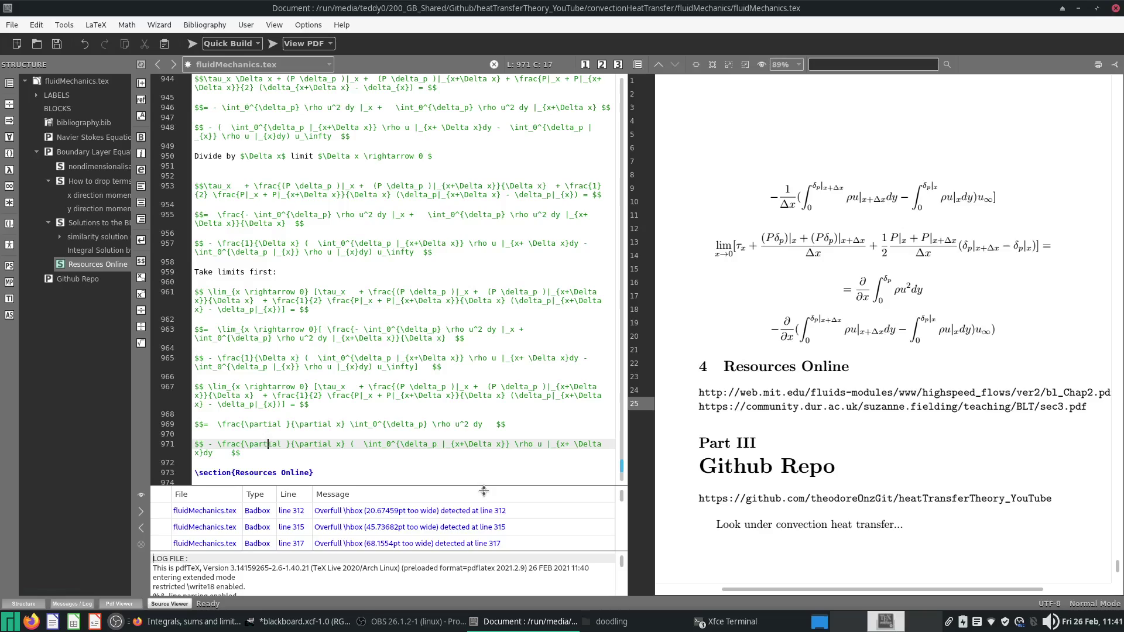
key(End)
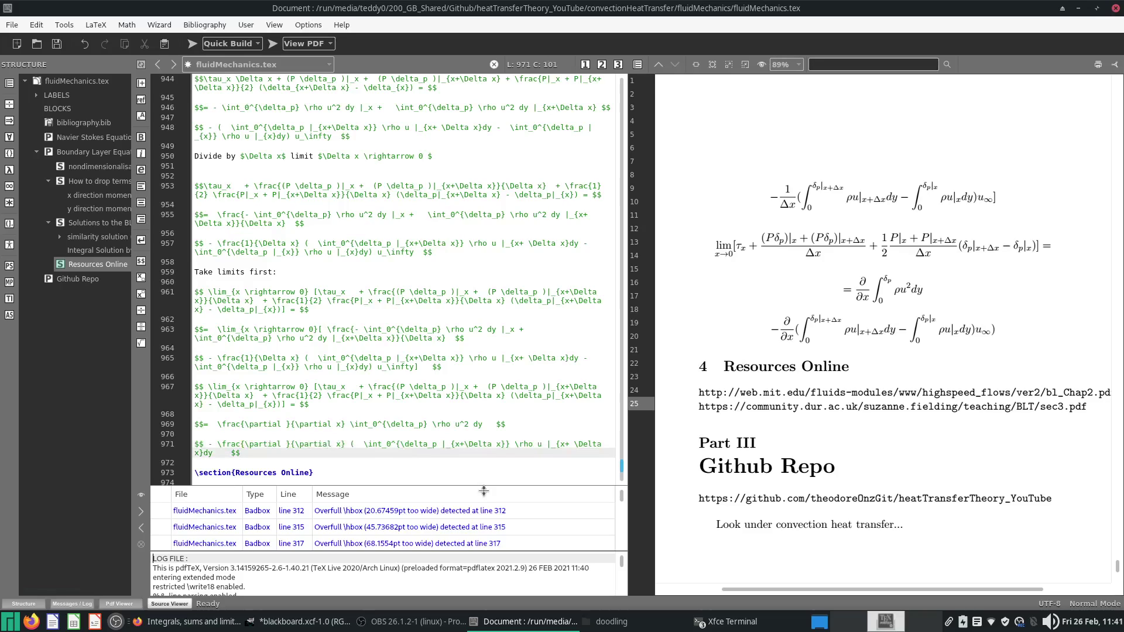
key(BackSpace)
key(F5)
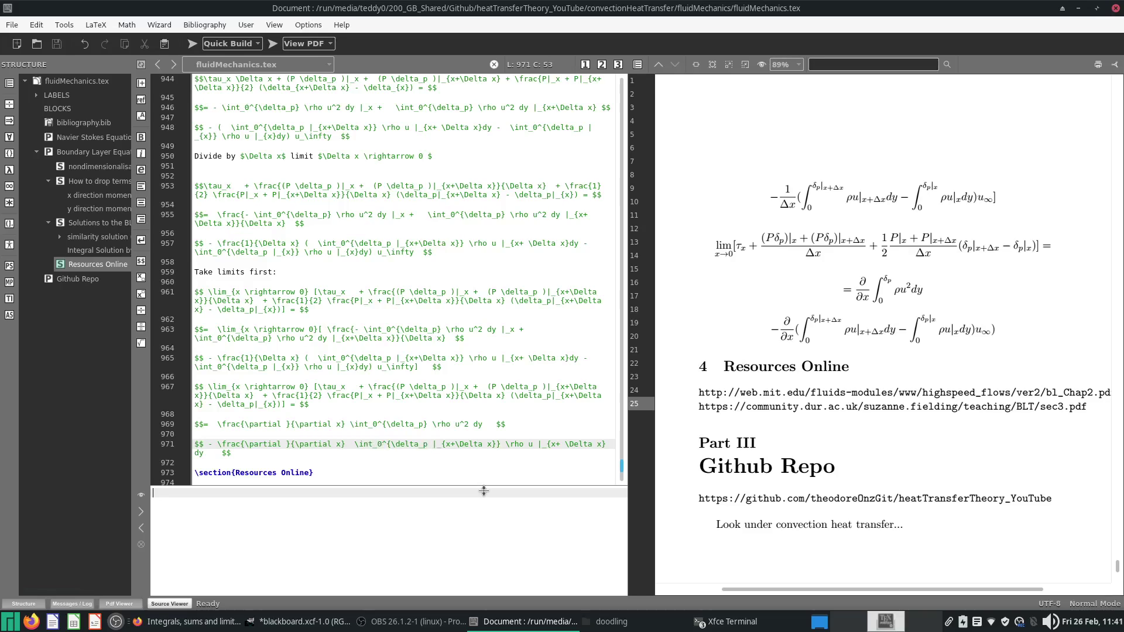
Drop the |_{x+\Delta x} evaluation and the + \Delta x upper limit on line 971, then compile
key(shift+Right)
key(shift+Right)
key(shift+Right)
key(shift+Right)
key(shift+Right)
key(shift+Right)
key(shift+Right)
key(shift+Right)
key(shift+Right)
key(shift+Right)
key(shift+Right)
key(shift+Right)
key(shift+Right)
key(shift+Right)
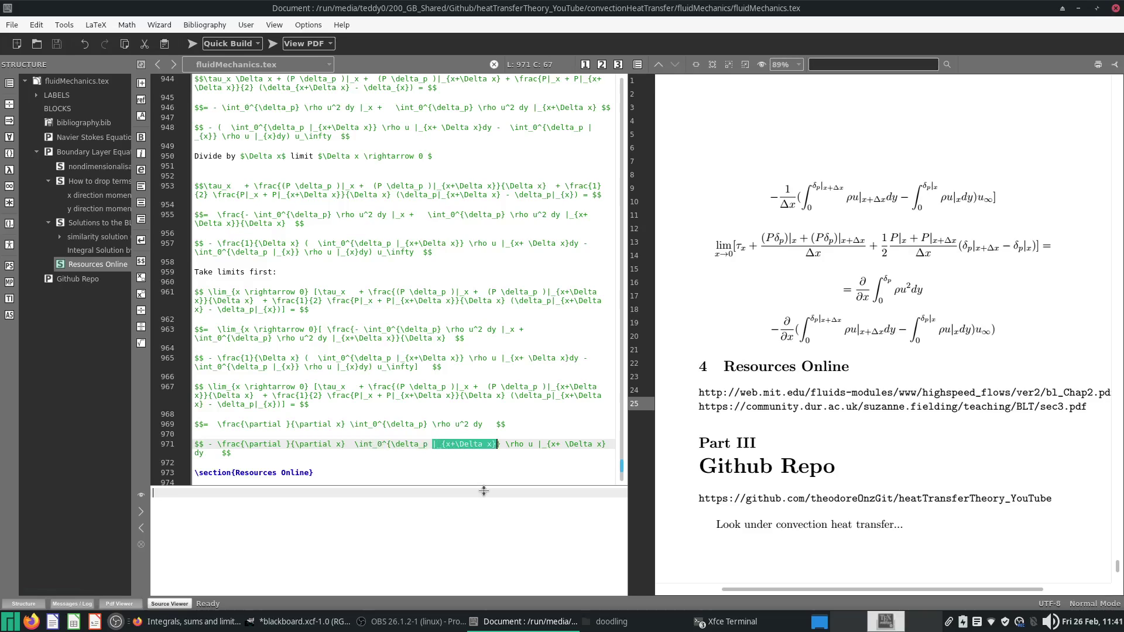
key(BackSpace)
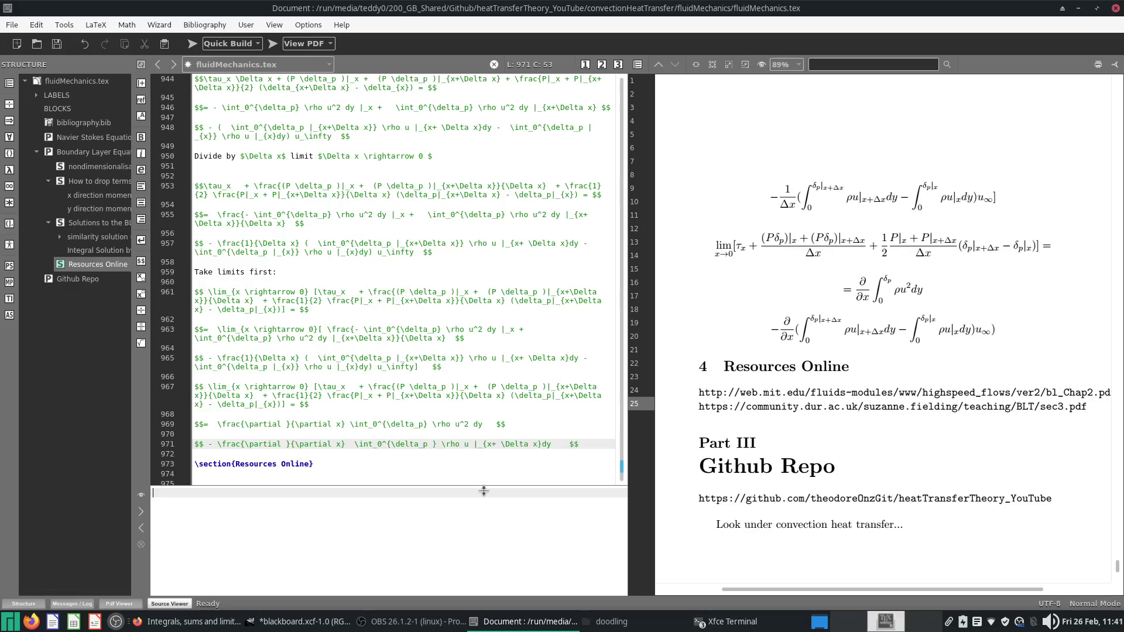
drag(491, 444, 537, 444)
key(BackSpace)
key(BackSpace)
key(BackSpace)
key(BackSpace)
key(BackSpace)
key(BackSpace)
click(192, 43)
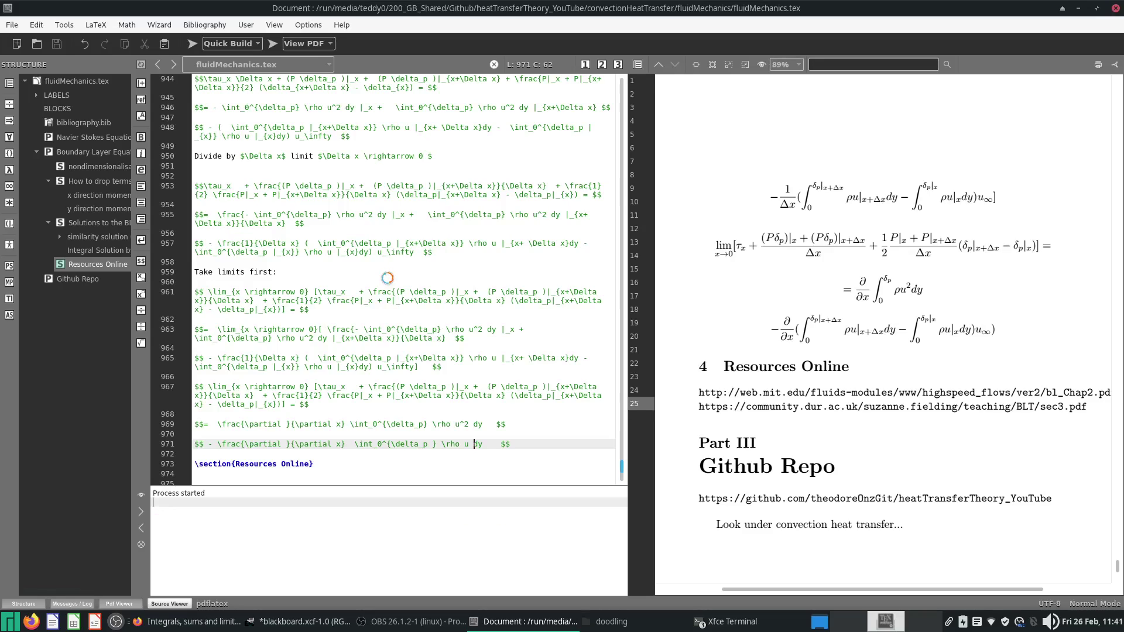
click(203, 444)
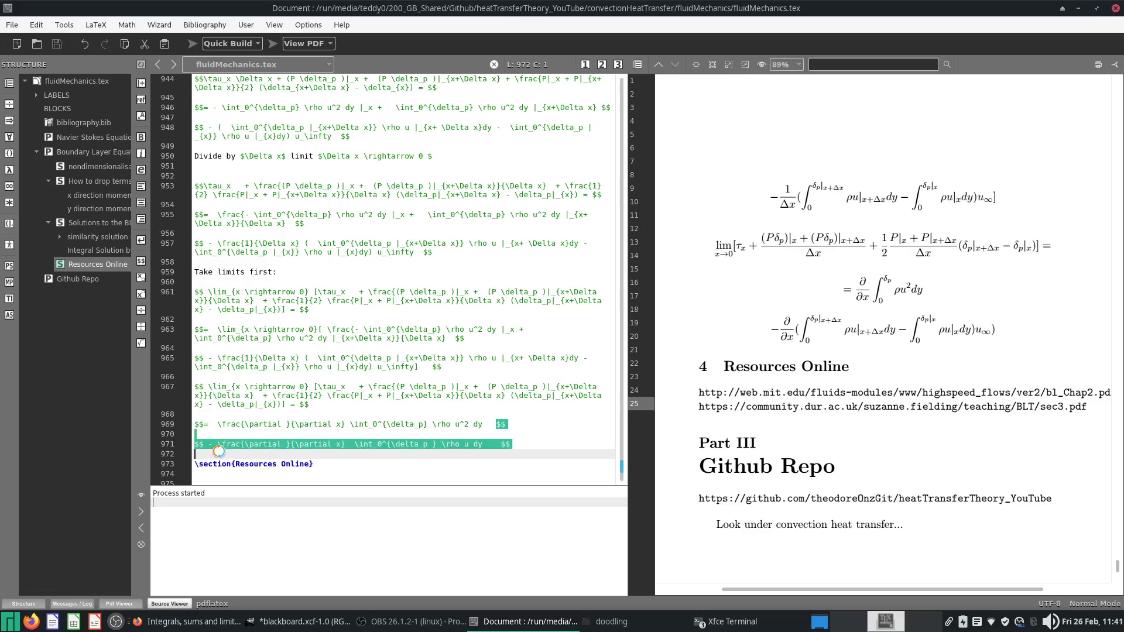
Join the second integral term onto line 969's equation, rebuild, and check the PDF around pages 24–25
key(BackSpace)
key(BackSpace)
key(BackSpace)
key(BackSpace)
key(BackSpace)
key(BackSpace)
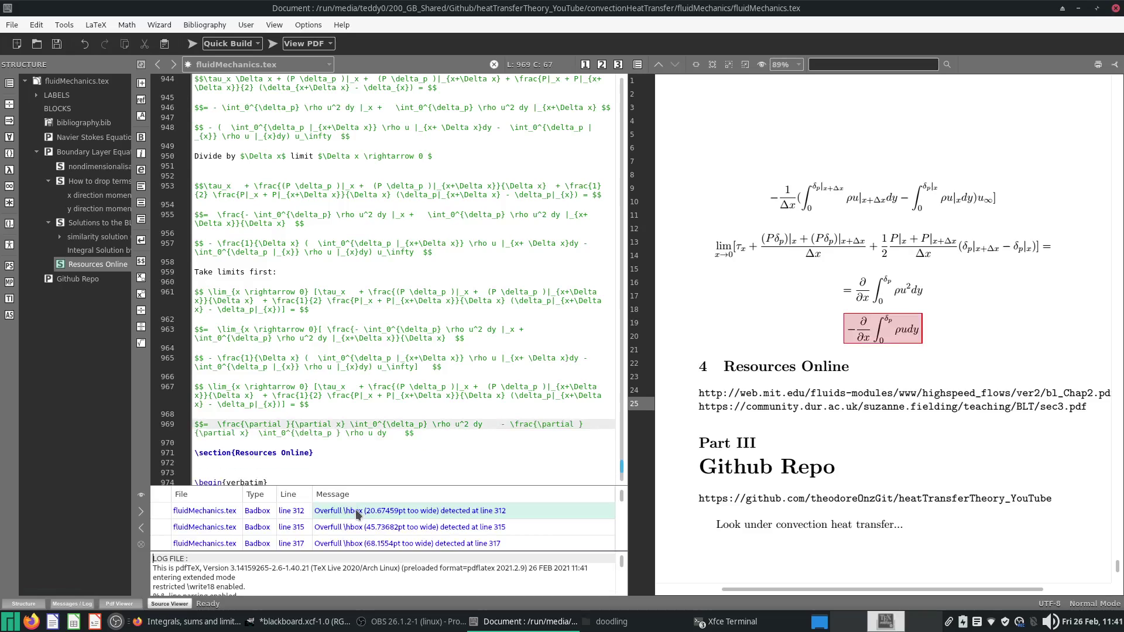
key(F5)
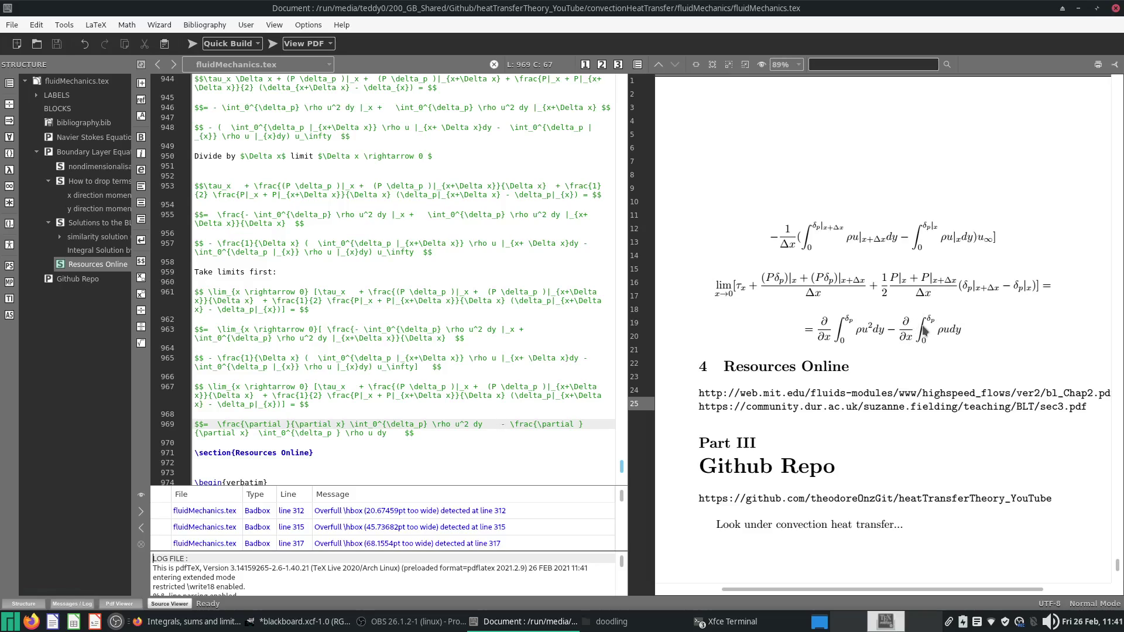
scroll(924, 330, up, 5)
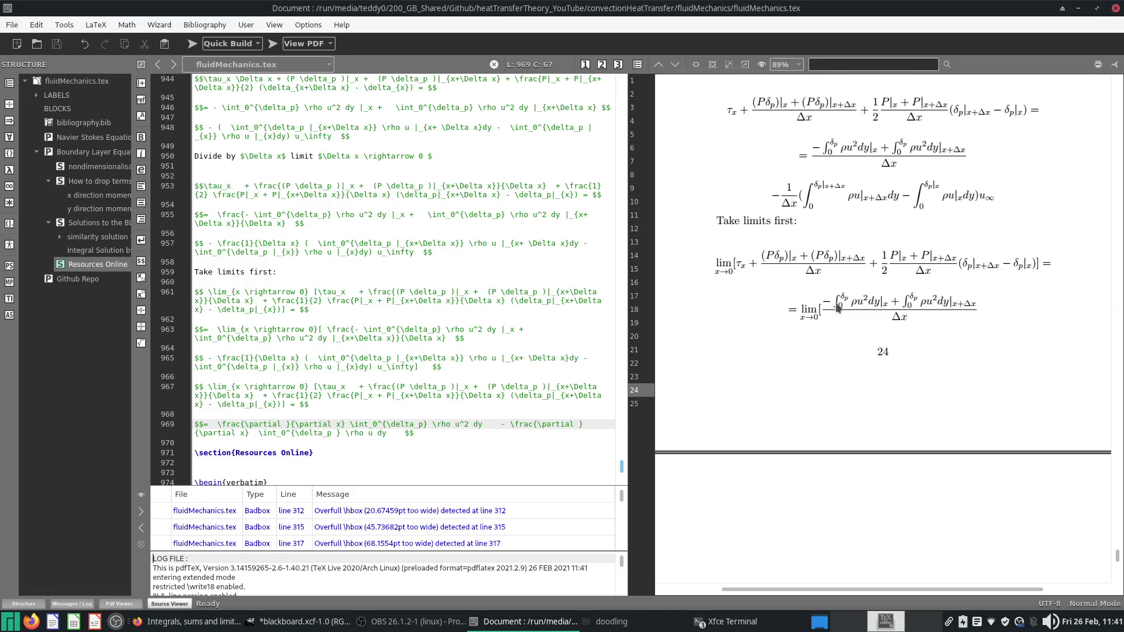
scroll(915, 315, down, 5)
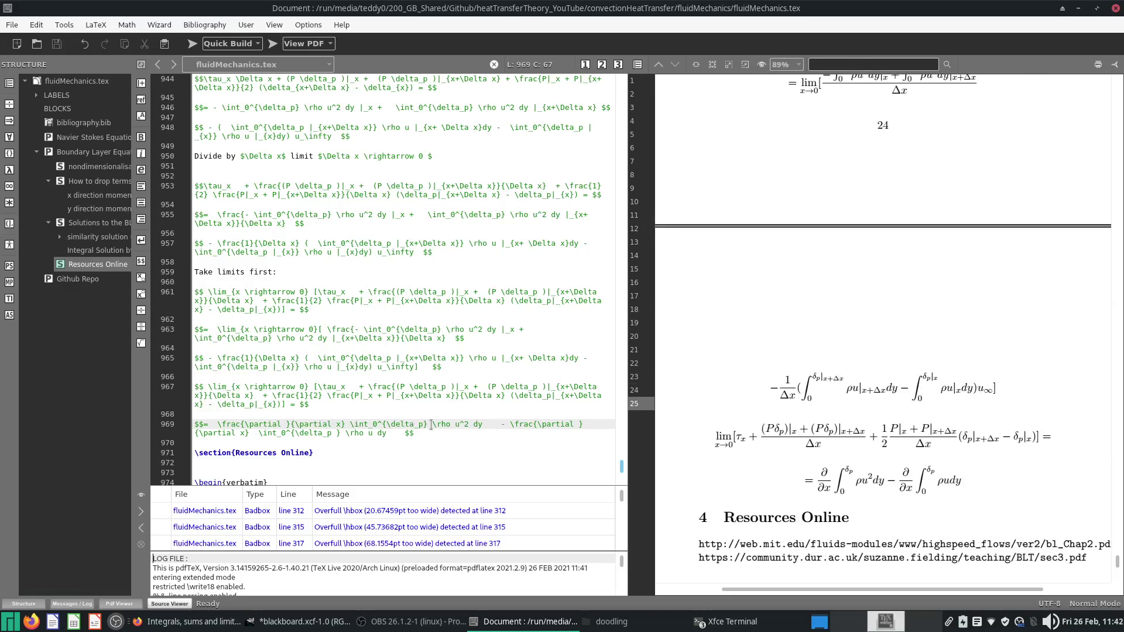
Wrap the second term as (u_\infty ∫ ρu dy) inside the derivative and rebuild the PDF
click(254, 434)
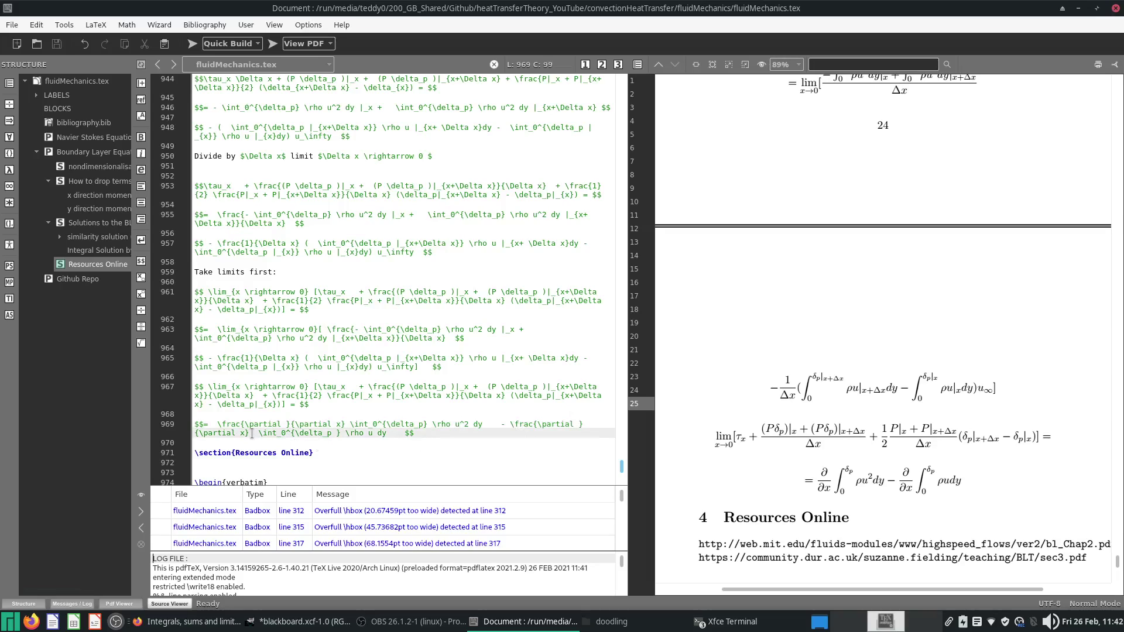
text((u_\infty )
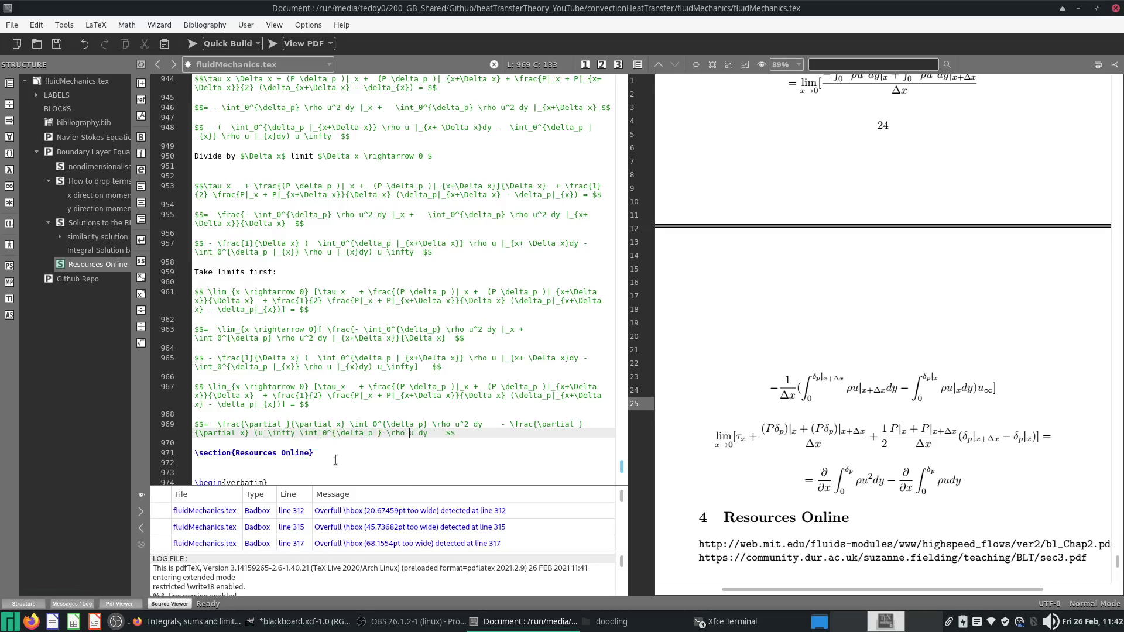
text())
key(F5)
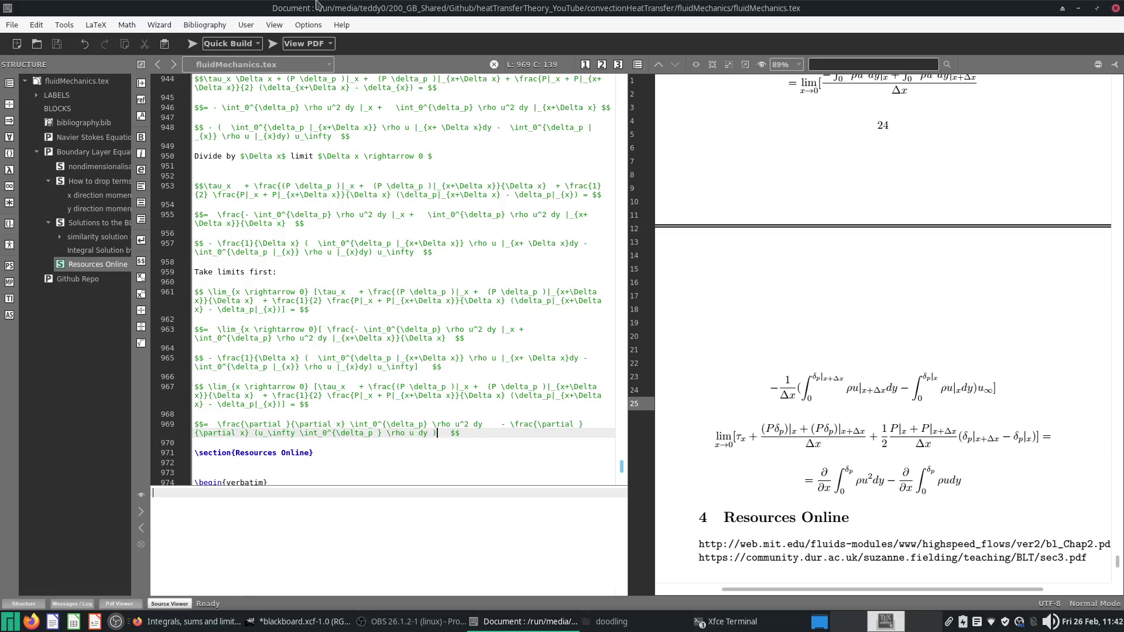